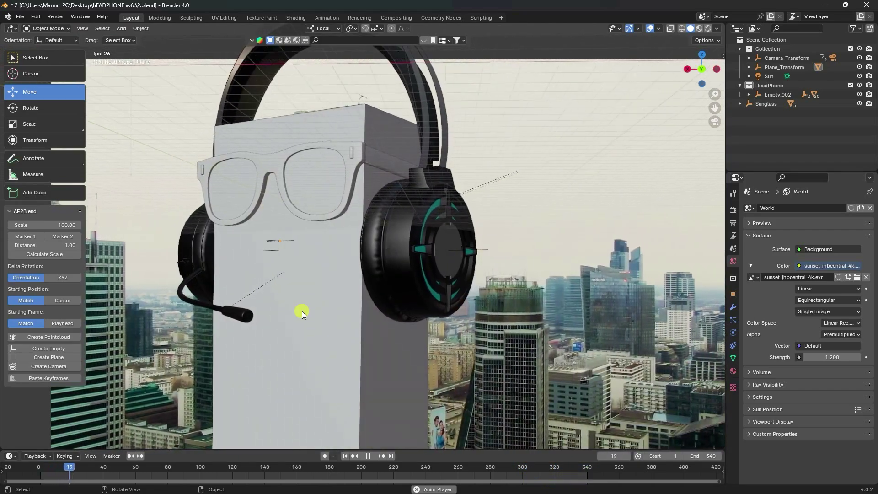
Step: Play the headphone-tower animation over the city footage and stop it at frame 56
{"action": "left_click", "coordinate": [368, 456]}
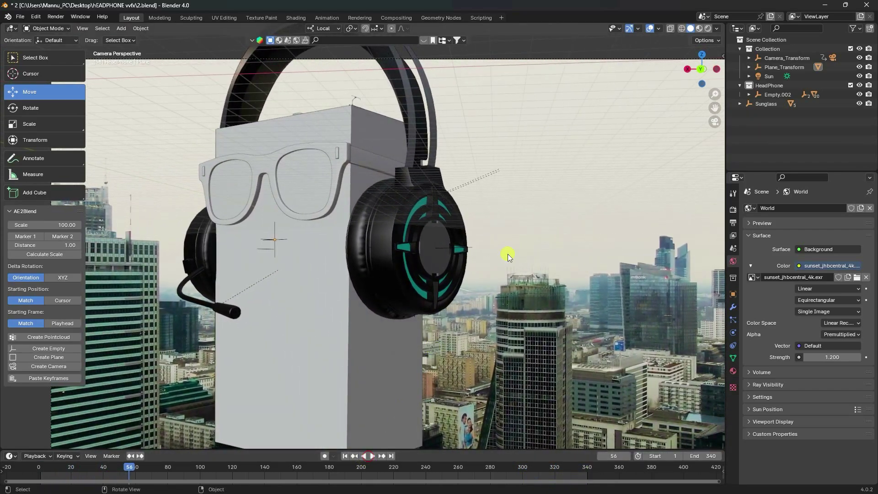
Step: Render frame 56 with Render Image, inspect the composite, and close the render window
{"action": "left_click", "coordinate": [54, 16]}
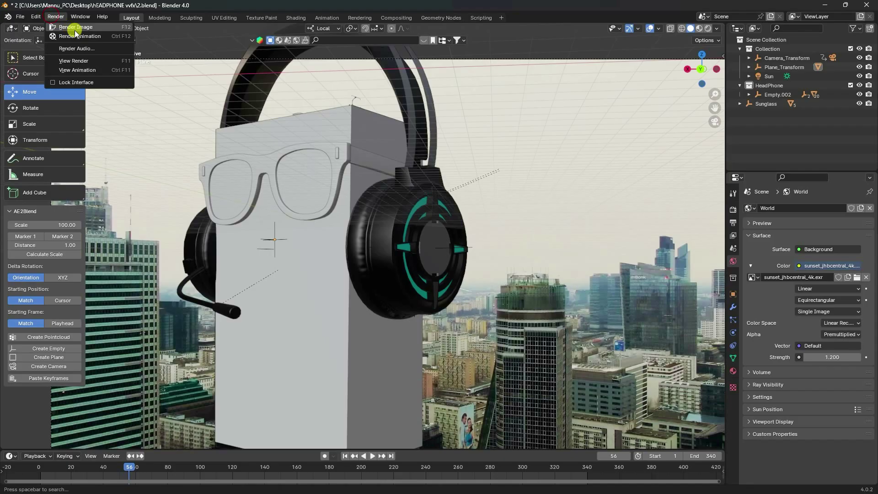
{"action": "left_click", "coordinate": [76, 28]}
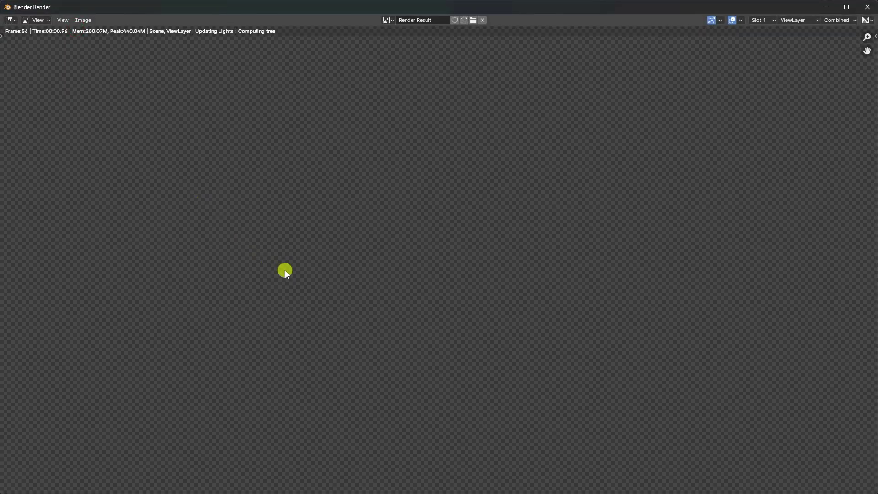
{"action": "scroll", "coordinate": [265, 240], "scroll_direction": "down", "scroll_amount": 2}
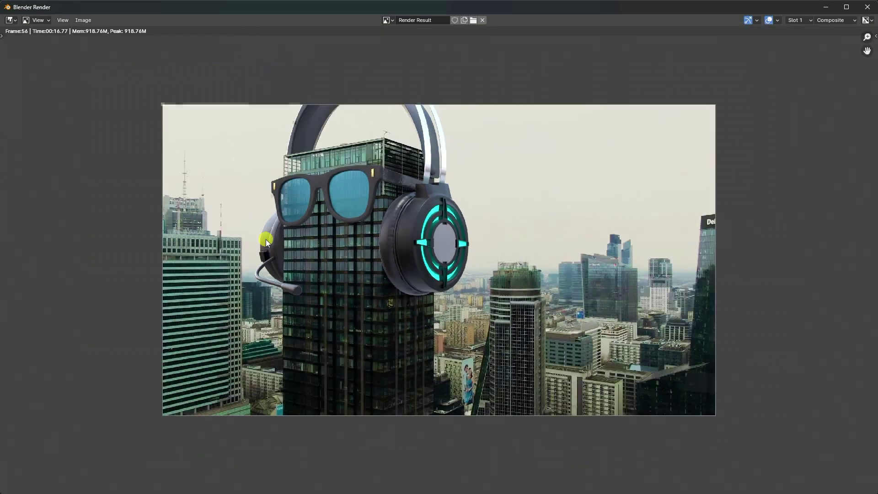
{"action": "scroll", "coordinate": [238, 194], "scroll_direction": "up", "scroll_amount": 1}
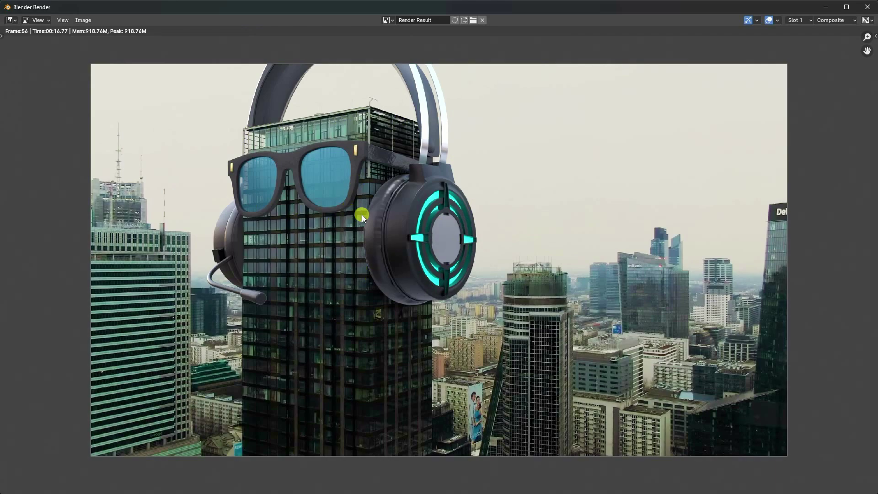
{"action": "scroll", "coordinate": [361, 215], "scroll_direction": "up", "scroll_amount": 1}
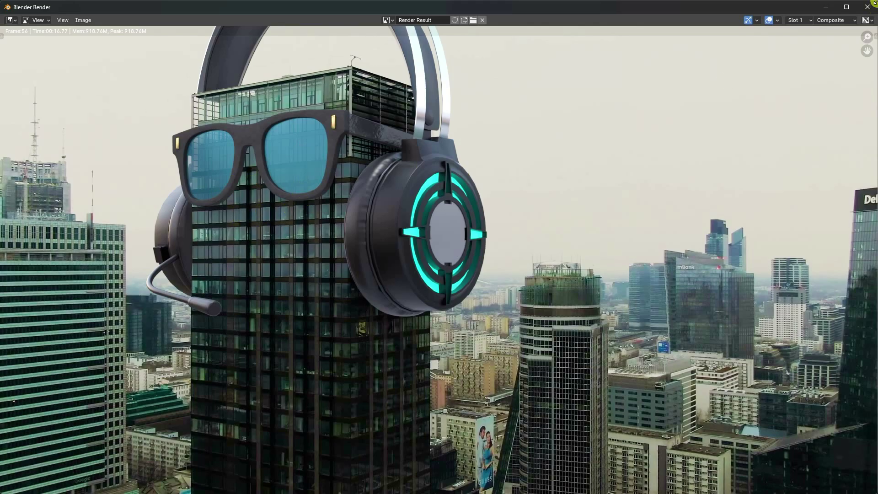
{"action": "key", "text": "Escape"}
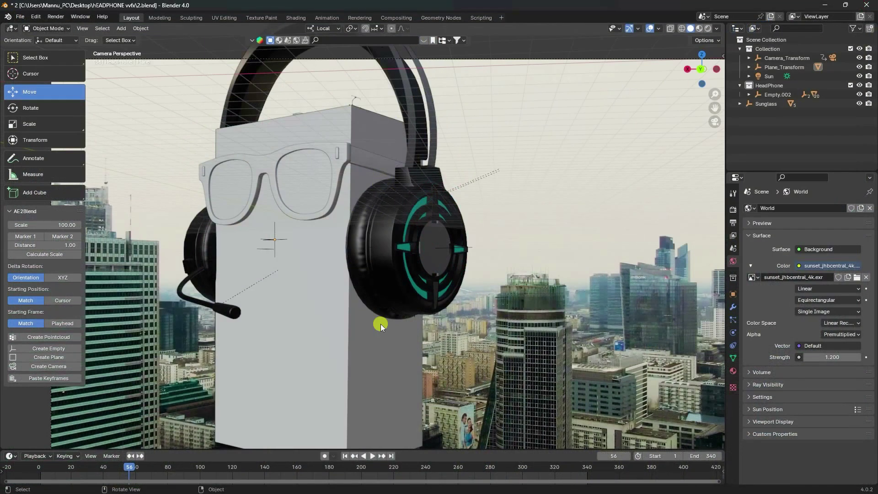
Step: Start a new General scene and discard the headphone project's unsaved changes
{"action": "left_click", "coordinate": [20, 17]}
{"action": "mouse_move", "coordinate": [26, 27]}
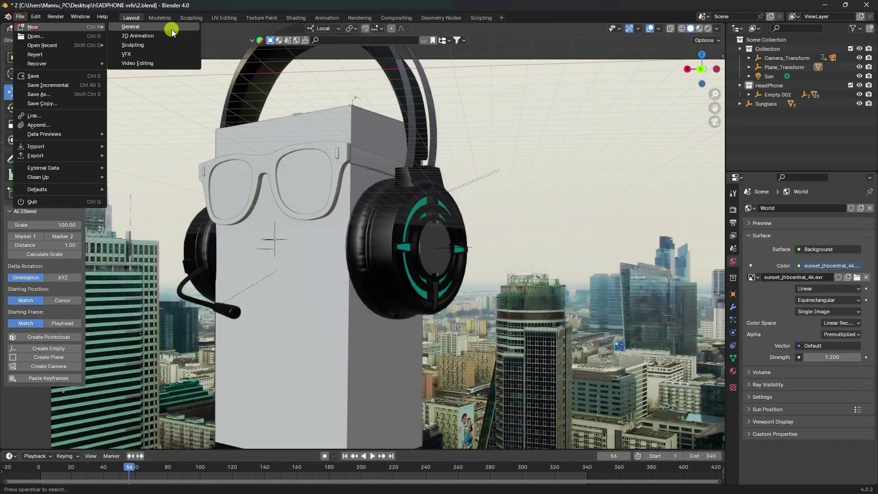
{"action": "left_click", "coordinate": [173, 28]}
{"action": "left_click", "coordinate": [434, 269]}
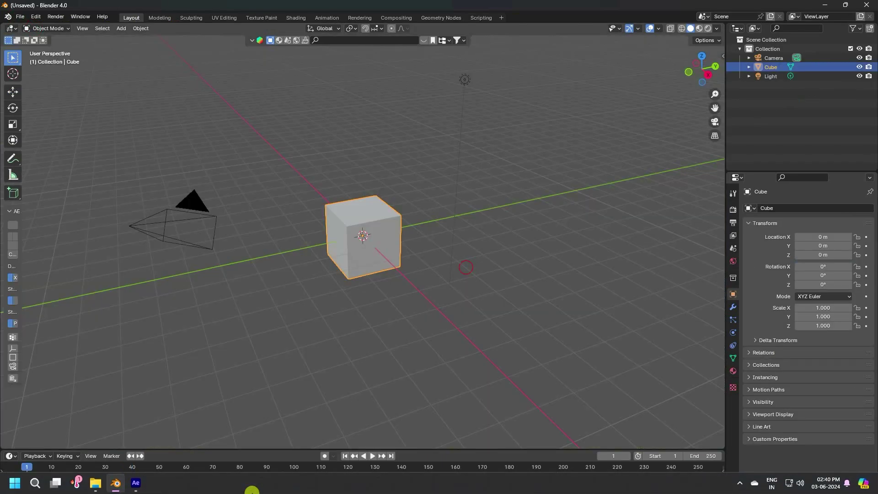
Step: Preview the red-solid tracking composition in After Effects, then stop and return to the first frame
{"action": "left_click", "coordinate": [136, 483]}
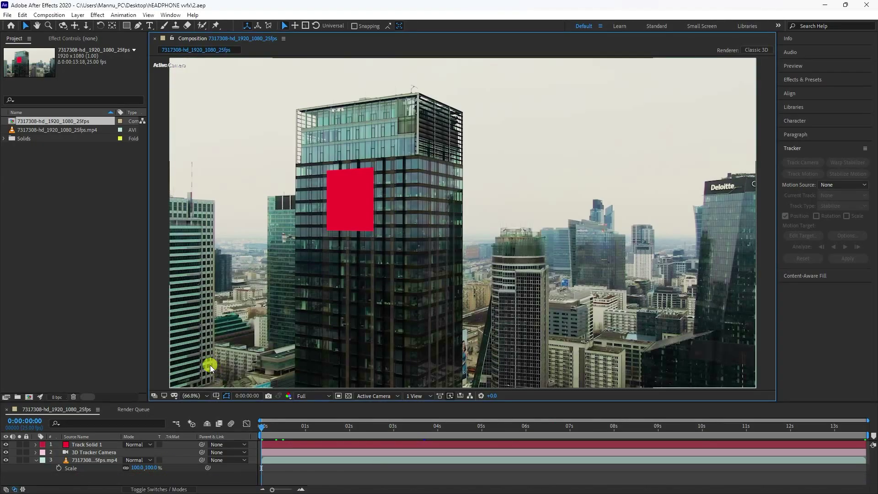
{"action": "left_click", "coordinate": [794, 66]}
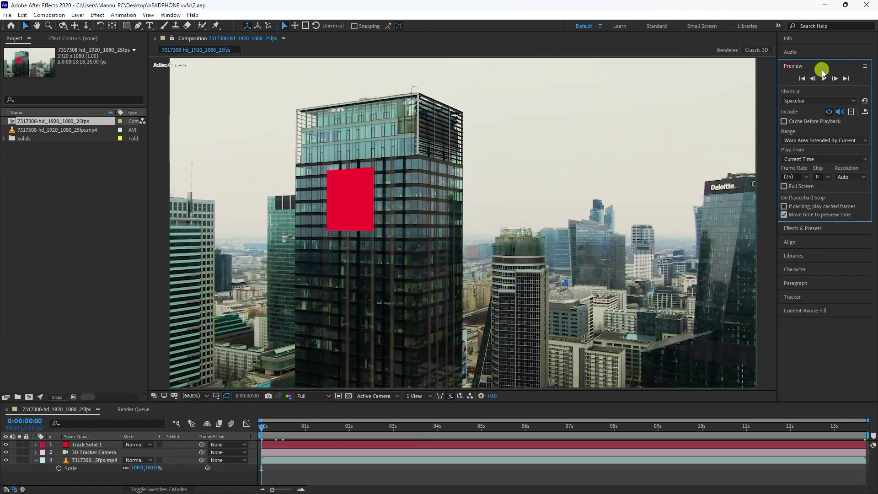
{"action": "left_click", "coordinate": [823, 78]}
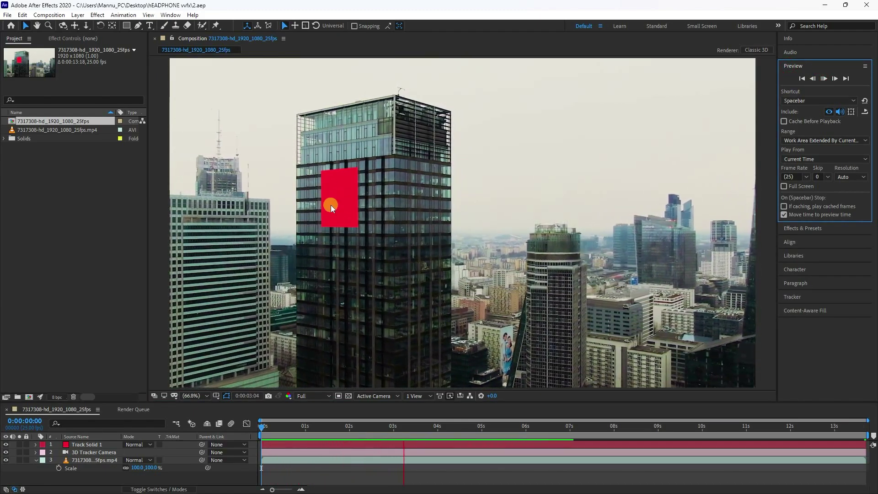
{"action": "left_click", "coordinate": [824, 78]}
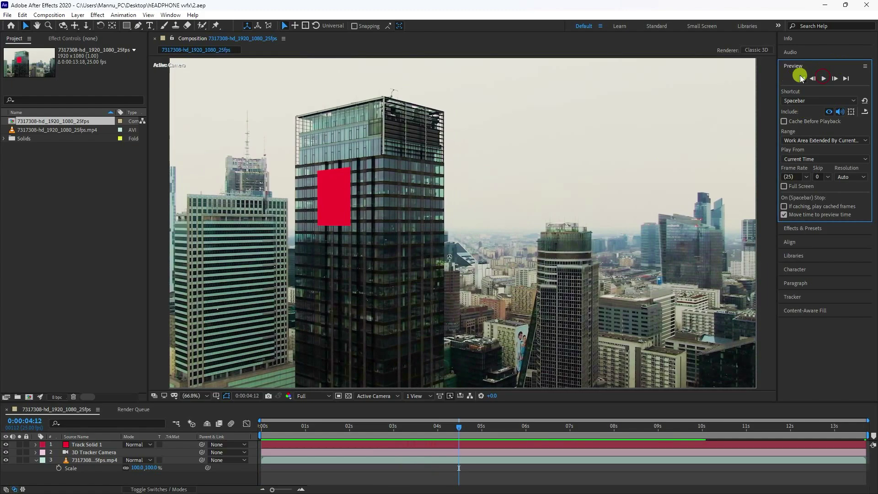
{"action": "left_click", "coordinate": [801, 78]}
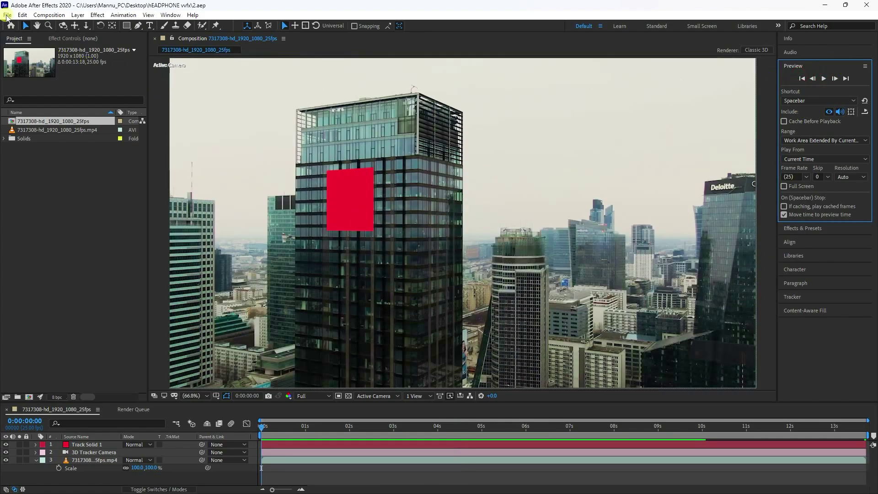
Step: Start a new, empty After Effects project
{"action": "left_click", "coordinate": [7, 15]}
{"action": "mouse_move", "coordinate": [14, 23]}
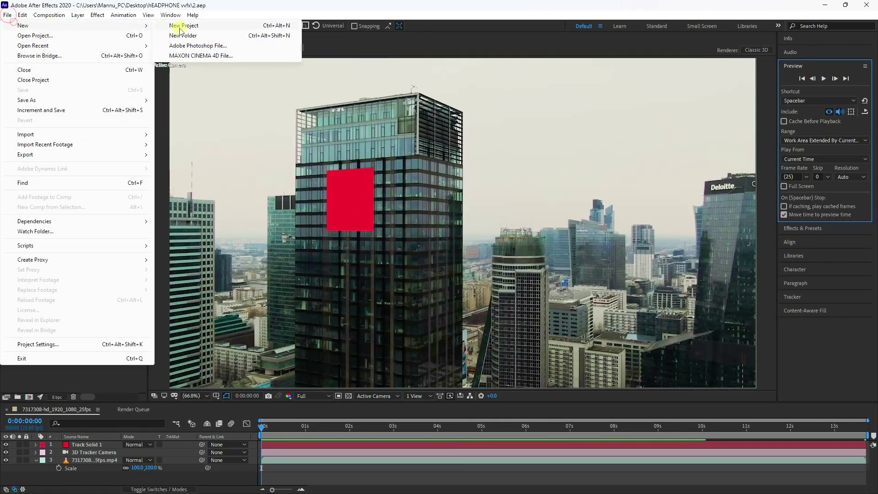
{"action": "left_click", "coordinate": [181, 25]}
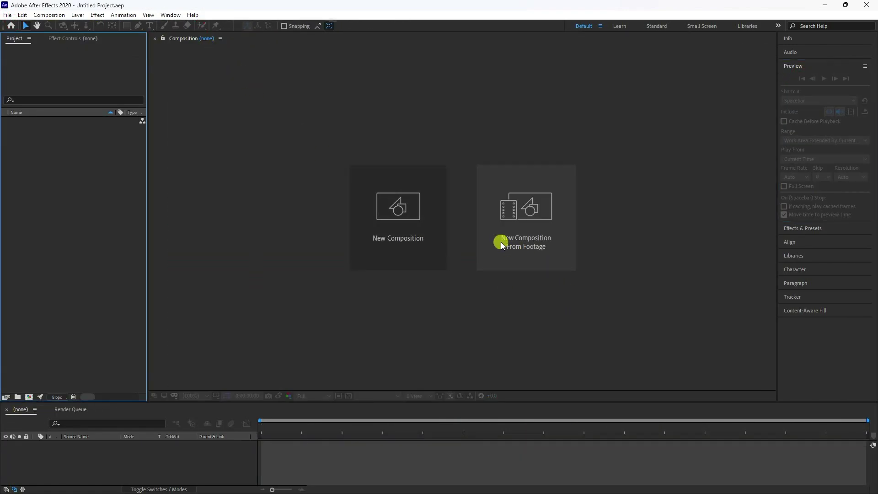
Step: Import 7317308-hd_1920_1080_25fps as a new composition, browsing the files as large icons
{"action": "left_click", "coordinate": [541, 243]}
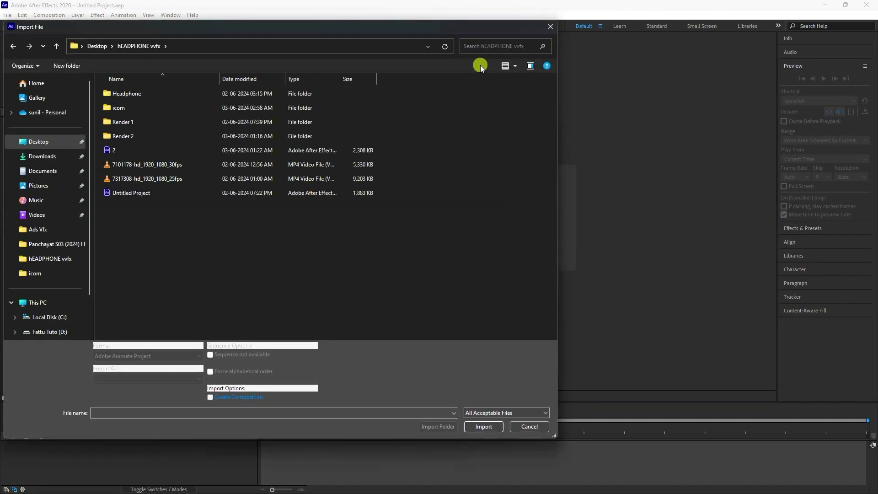
{"action": "left_click", "coordinate": [514, 68]}
{"action": "left_click", "coordinate": [555, 37]}
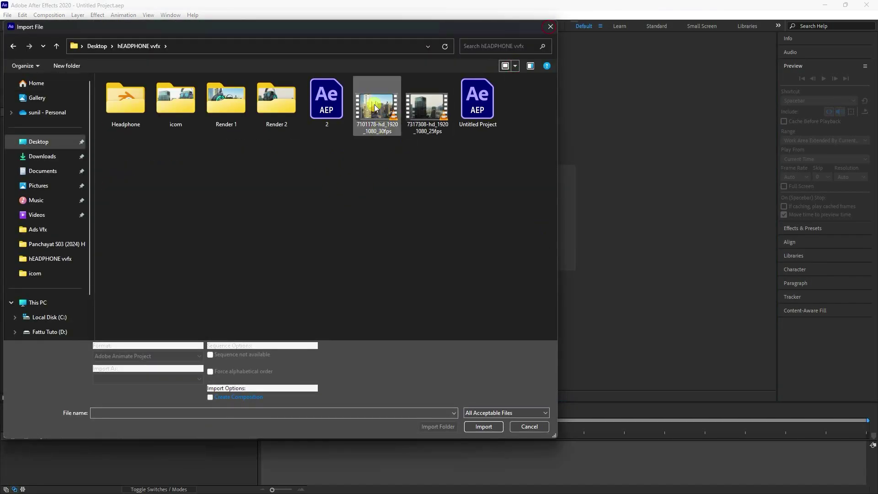
{"action": "left_click", "coordinate": [435, 113]}
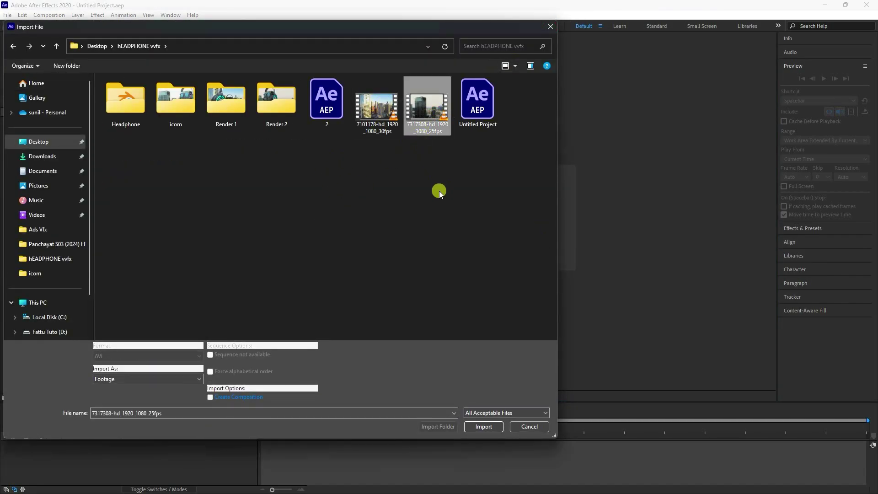
{"action": "left_click", "coordinate": [483, 426]}
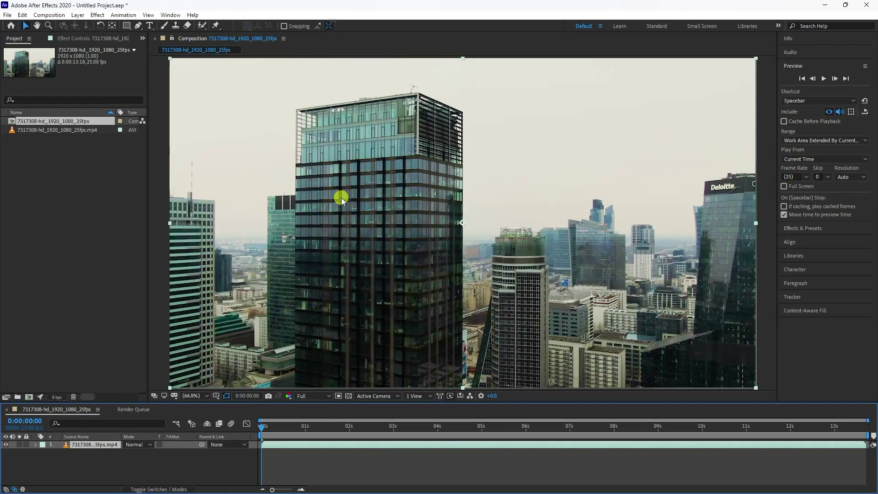
Step: Run Track Camera on the footage and create a solid and camera on the tower's track points
{"action": "left_click", "coordinate": [791, 296]}
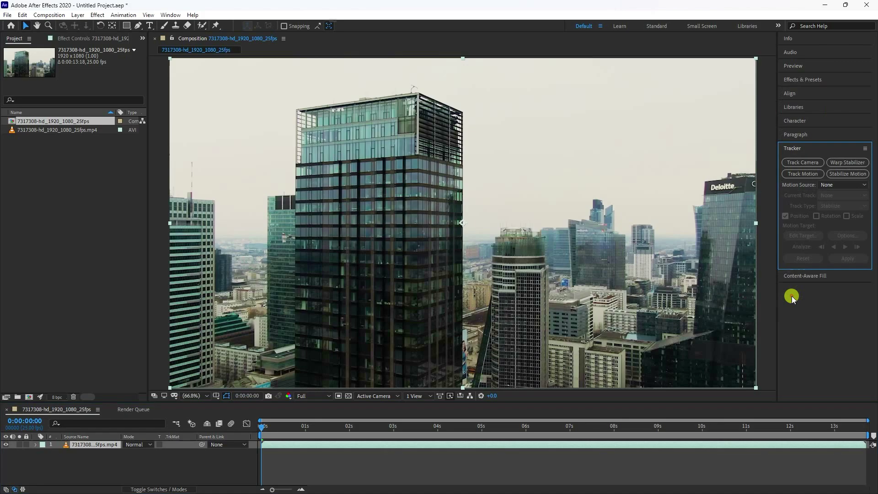
{"action": "left_click", "coordinate": [802, 163]}
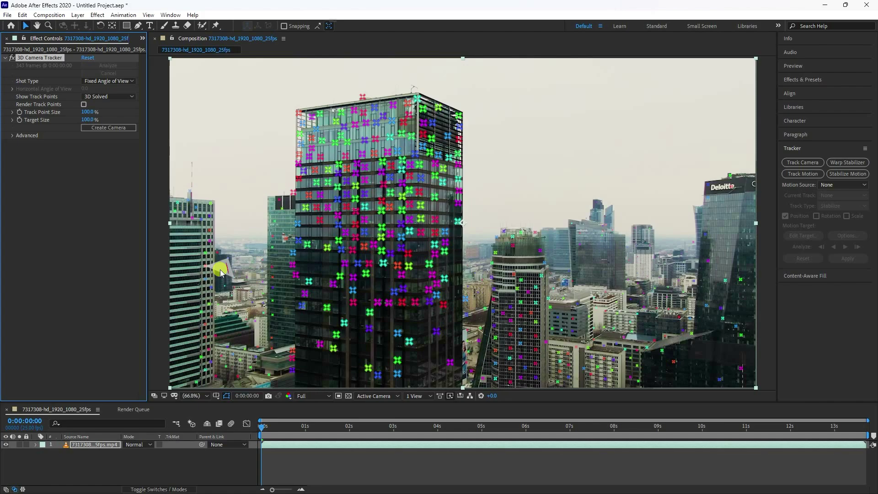
{"action": "left_click", "coordinate": [369, 191]}
{"action": "right_click", "coordinate": [370, 188]}
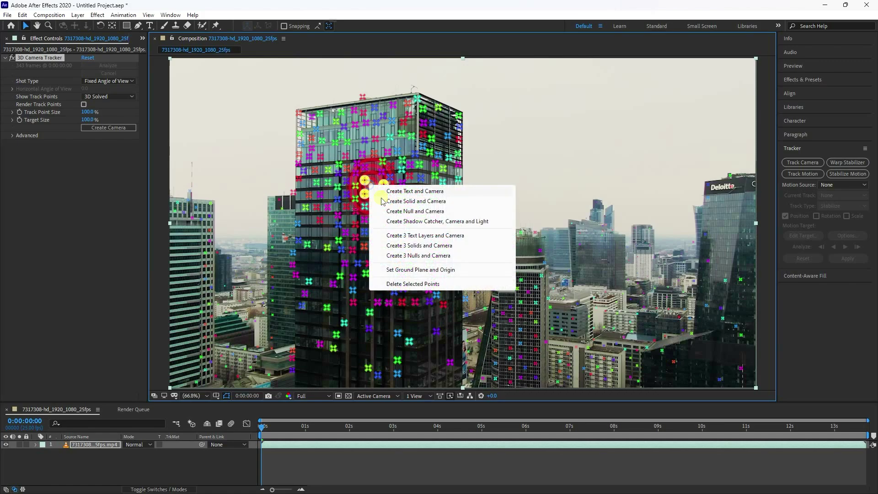
{"action": "left_click", "coordinate": [391, 201]}
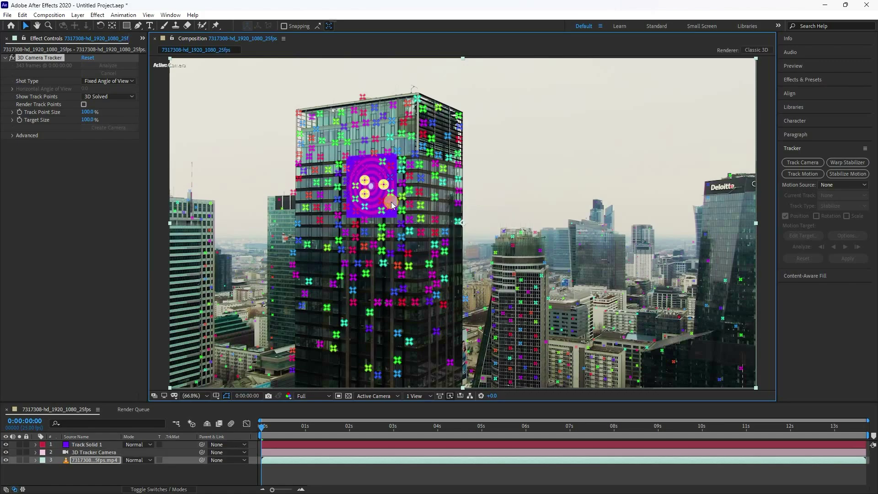
Step: Preview the tracked composition and return to the first frame
{"action": "left_click", "coordinate": [787, 66]}
{"action": "left_click", "coordinate": [823, 78]}
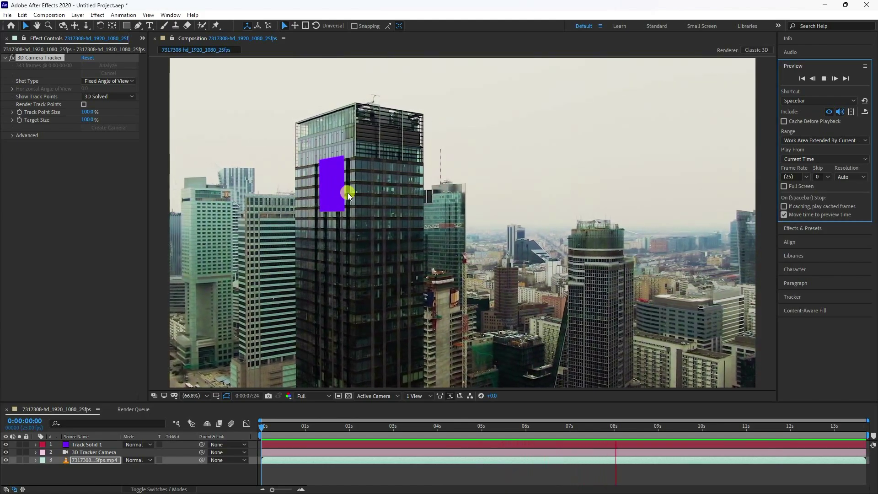
{"action": "left_click", "coordinate": [802, 79]}
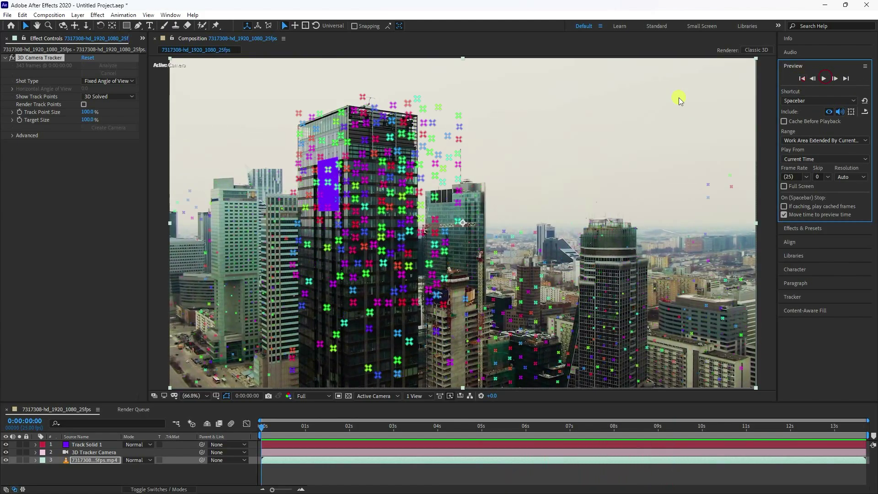
Step: Expand Track Solid 1's Transform and select Anchor Point through Orientation
{"action": "left_click", "coordinate": [35, 449]}
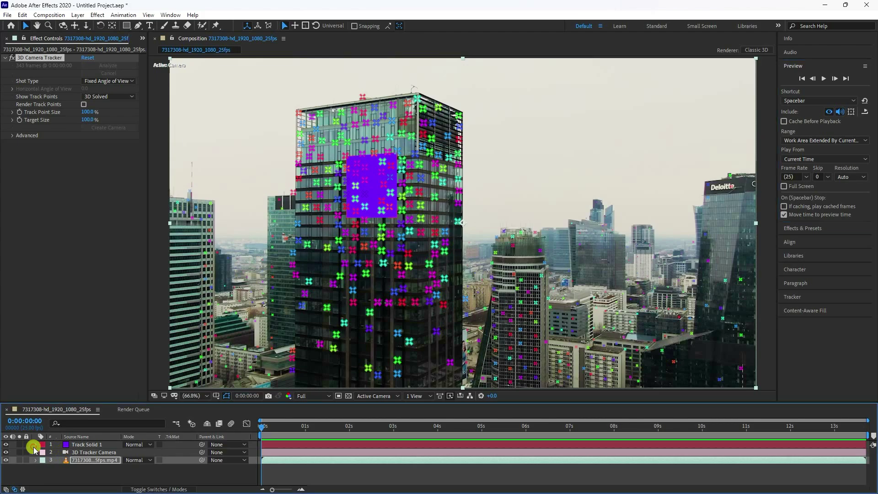
{"action": "left_click", "coordinate": [36, 444]}
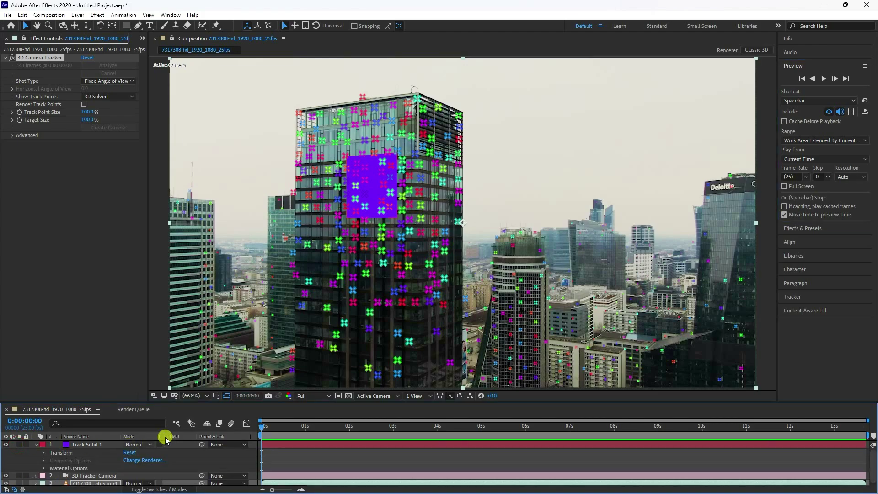
{"action": "left_click", "coordinate": [44, 453]}
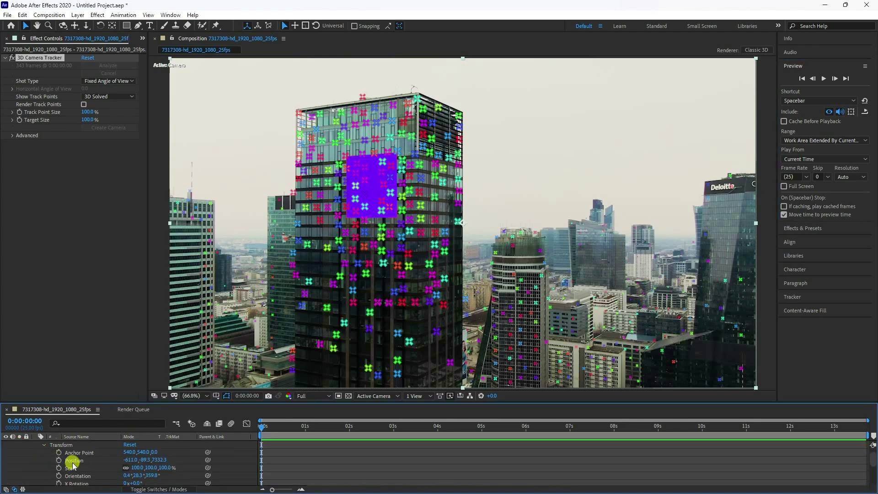
{"action": "left_click_drag", "start_coordinate": [109, 402], "coordinate": [111, 386]}
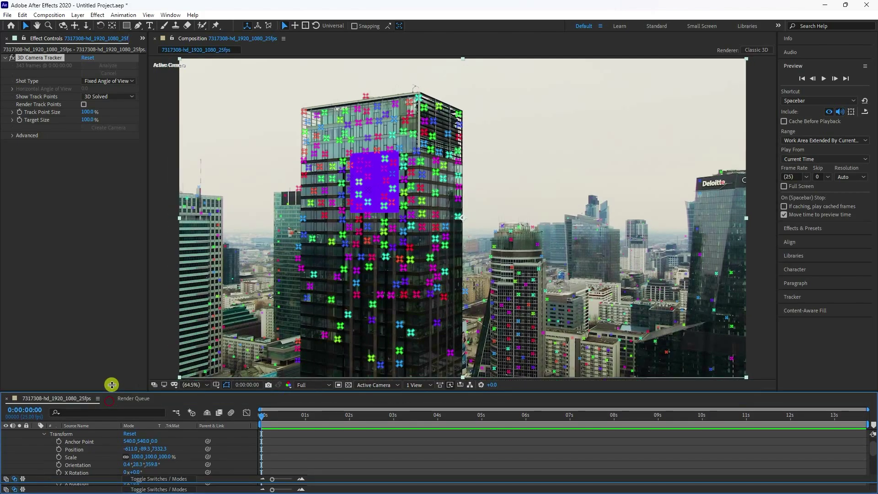
{"action": "left_click", "coordinate": [80, 435]}
{"action": "left_click", "coordinate": [78, 458], "text": "shift"}
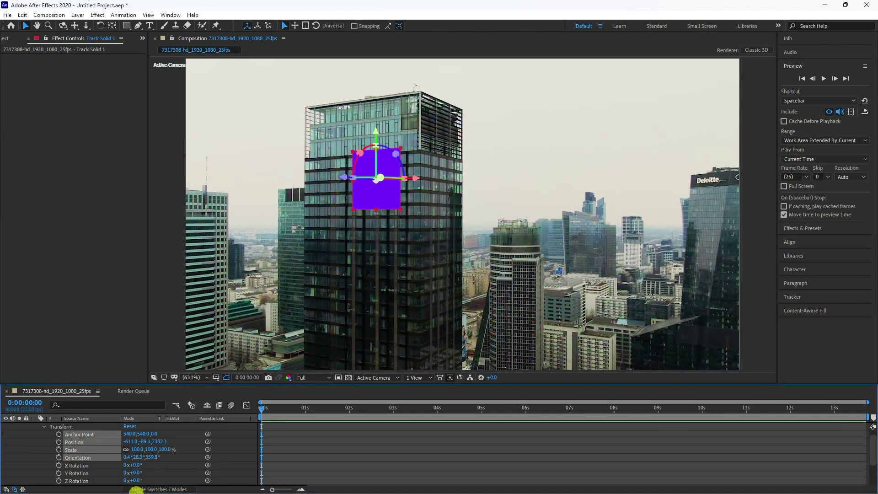
Step: In Blender, delete the default camera, cube and light, and add a plane from the tracked solid data
{"action": "left_click", "coordinate": [116, 490]}
{"action": "left_click_drag", "start_coordinate": [119, 111], "coordinate": [586, 342]}
{"action": "key", "text": "Delete"}
{"action": "left_click_drag", "start_coordinate": [23, 270], "coordinate": [65, 276]}
{"action": "left_click", "coordinate": [44, 356]}
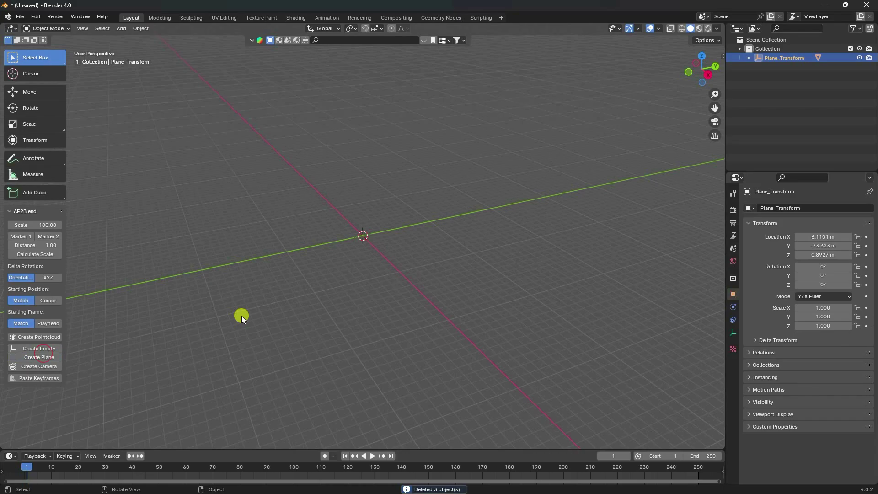
{"action": "middle_click_drag", "start_coordinate": [261, 314], "coordinate": [223, 254]}
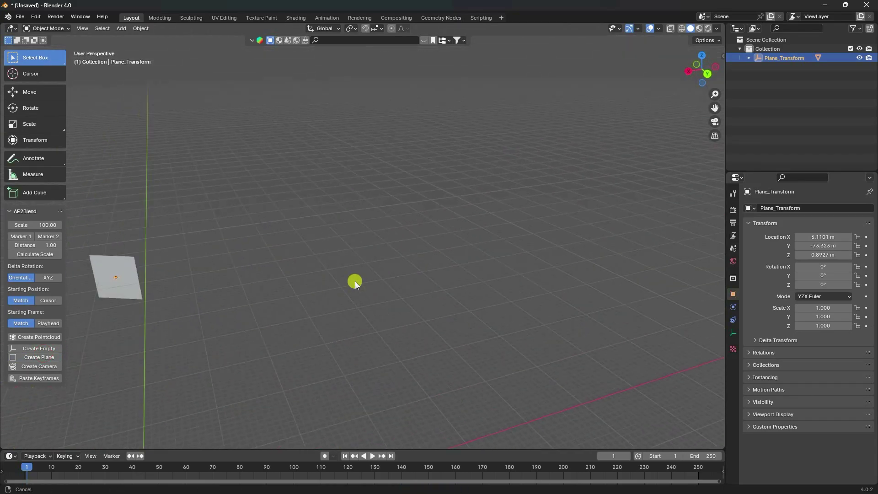
{"action": "middle_click_drag", "start_coordinate": [355, 280], "coordinate": [437, 254], "text": "shift"}
{"action": "scroll", "coordinate": [281, 233], "scroll_direction": "up", "scroll_amount": 4}
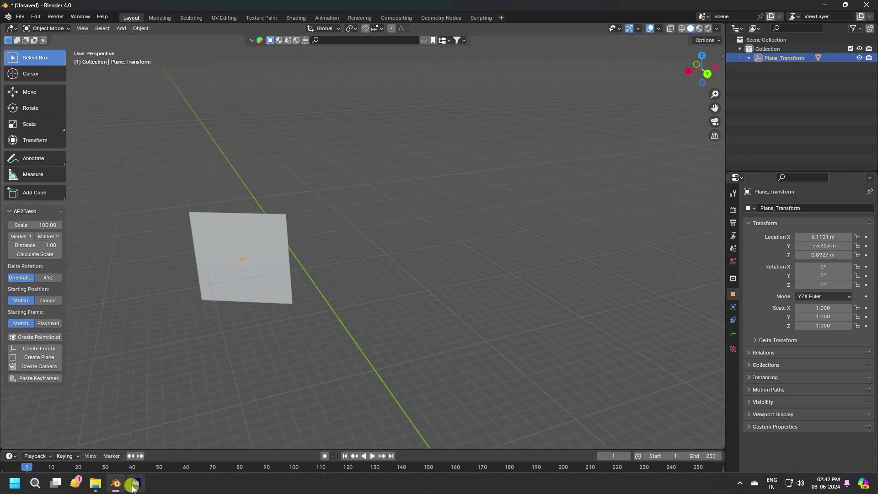
Step: In After Effects, expand 3D Tracker Camera's Transform and select its Position and Orientation keyframes
{"action": "left_click", "coordinate": [135, 485]}
{"action": "left_click", "coordinate": [37, 428]}
{"action": "left_click", "coordinate": [36, 426]}
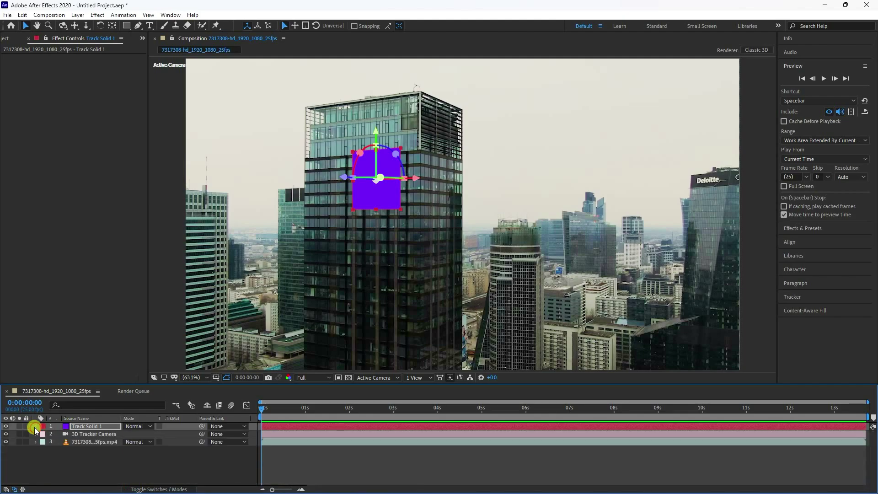
{"action": "left_click", "coordinate": [36, 434]}
{"action": "left_click", "coordinate": [43, 442]}
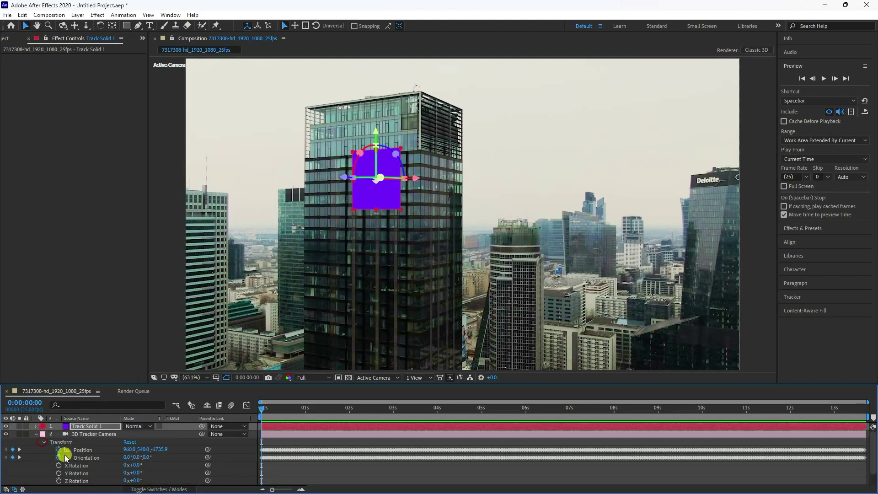
{"action": "left_click", "coordinate": [75, 451]}
{"action": "left_click", "coordinate": [111, 459], "text": "shift"}
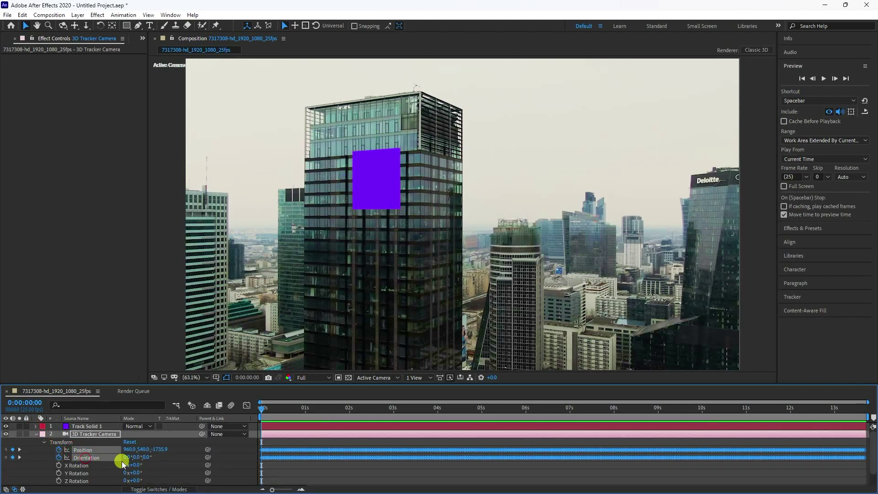
Step: In Blender, create the keyframed Camera_Transform and shift its keyframes one frame later
{"action": "left_click", "coordinate": [119, 484]}
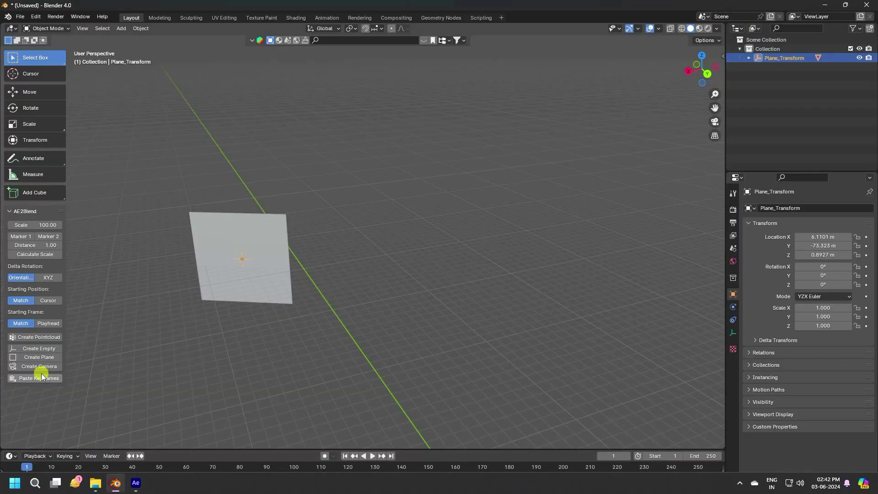
{"action": "left_click", "coordinate": [37, 368]}
{"action": "scroll", "coordinate": [416, 302], "scroll_direction": "down", "scroll_amount": 8}
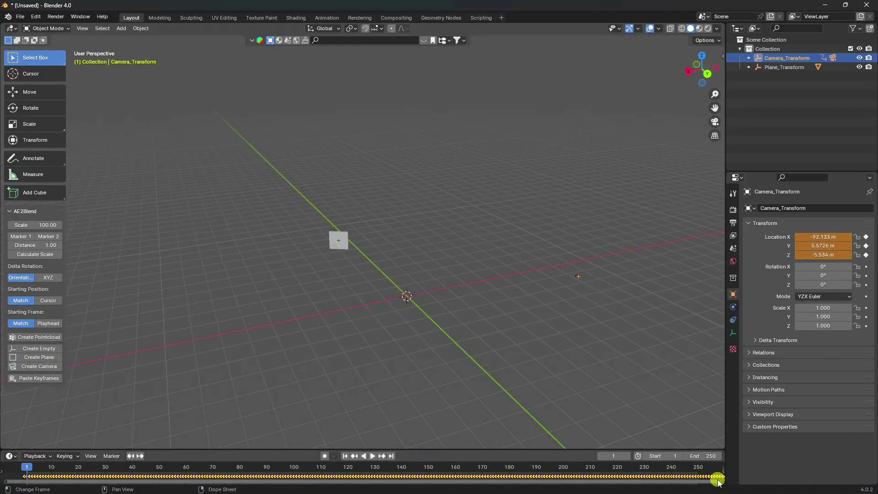
{"action": "left_click_drag", "start_coordinate": [720, 481], "coordinate": [112, 487]}
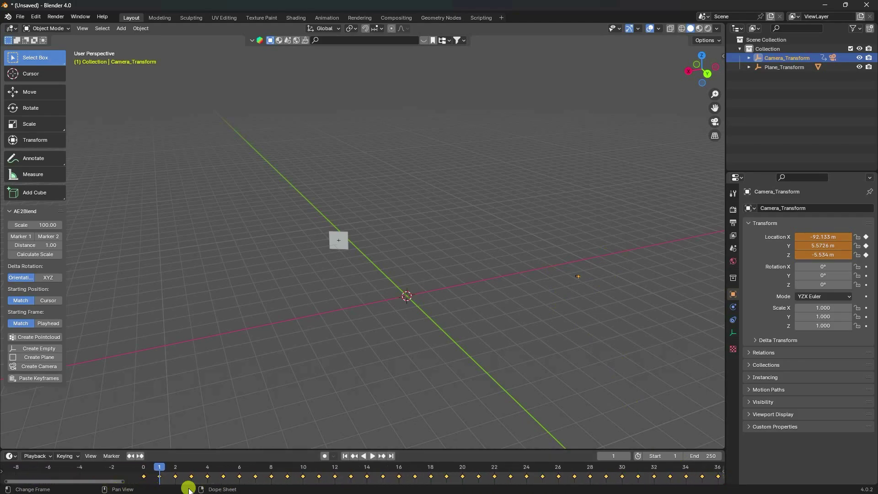
{"action": "left_click_drag", "start_coordinate": [176, 478], "coordinate": [192, 478]}
Step: Check the 3D Tracker Camera's 32.5484 mm focal length in its After Effects settings
{"action": "left_click", "coordinate": [135, 491]}
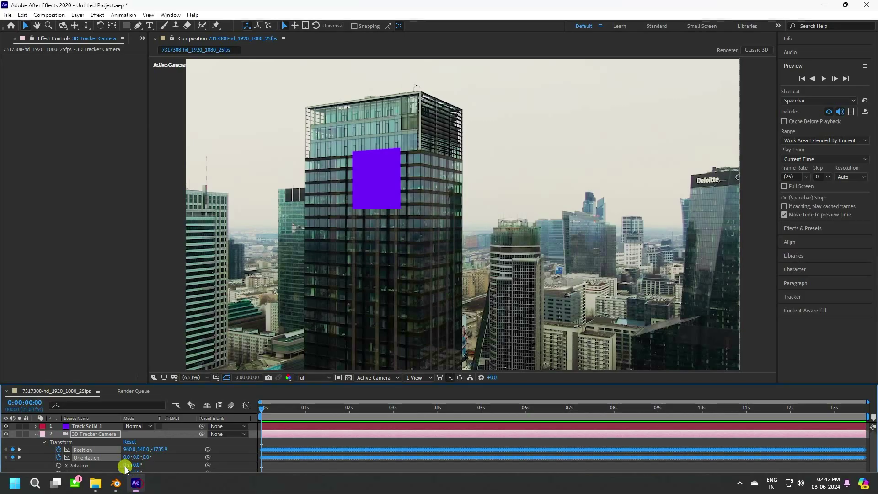
{"action": "left_click", "coordinate": [36, 434]}
{"action": "double_click", "coordinate": [76, 434]}
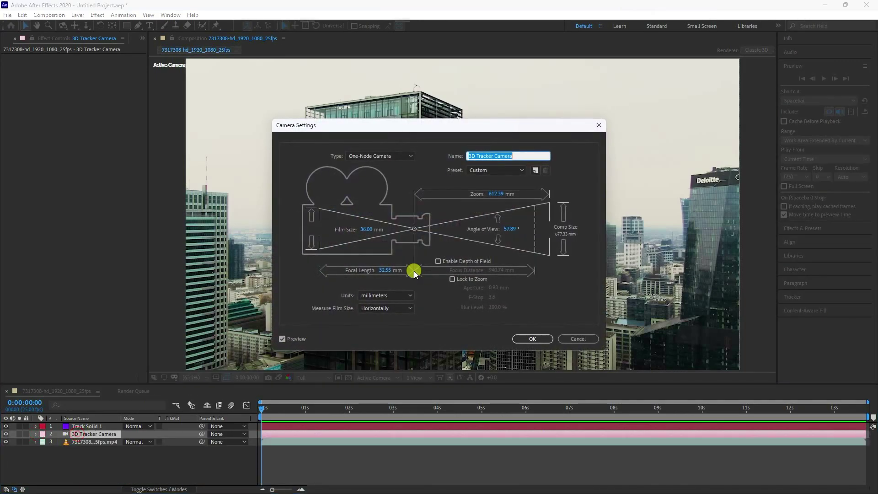
{"action": "left_click", "coordinate": [384, 270]}
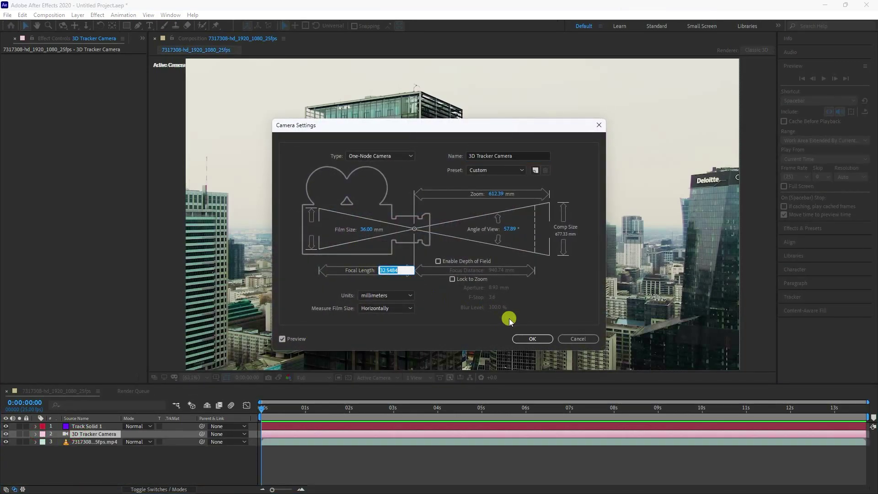
{"action": "left_click", "coordinate": [531, 338]}
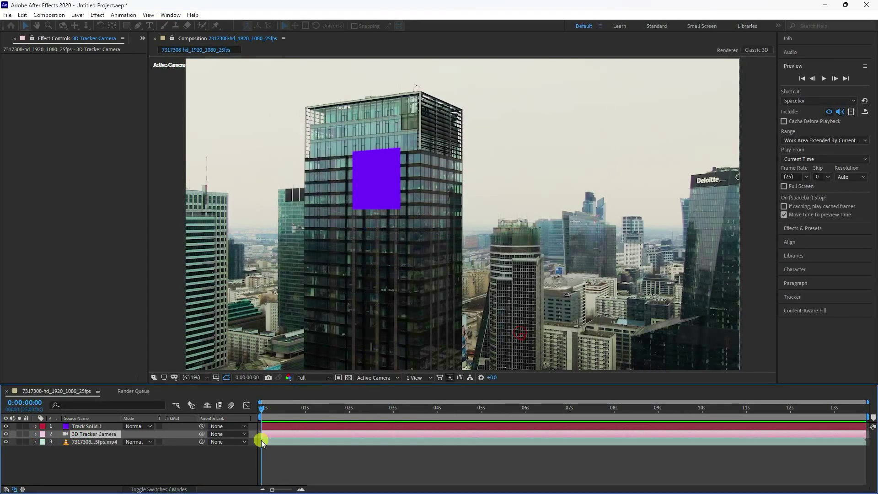
Step: Set Camera.001's focal length to 32.5484 (32.55 mm) and look through the camera
{"action": "left_click", "coordinate": [122, 487]}
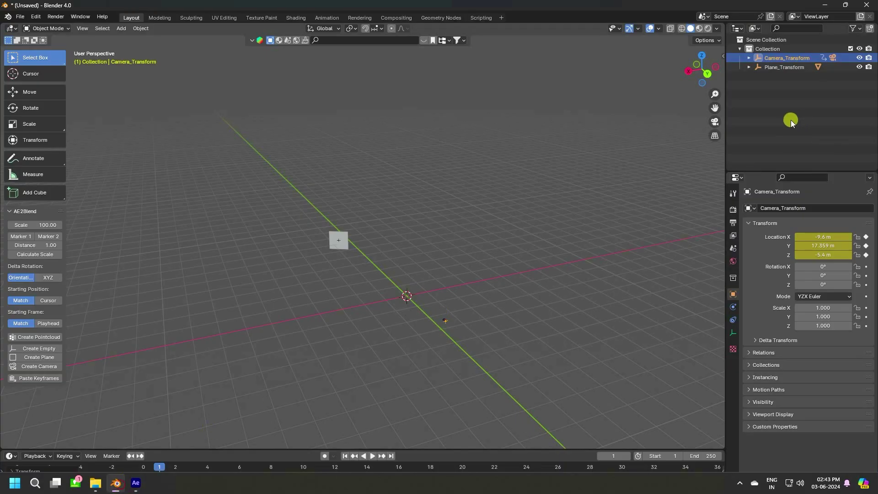
{"action": "left_click", "coordinate": [833, 58]}
{"action": "left_click", "coordinate": [733, 332]}
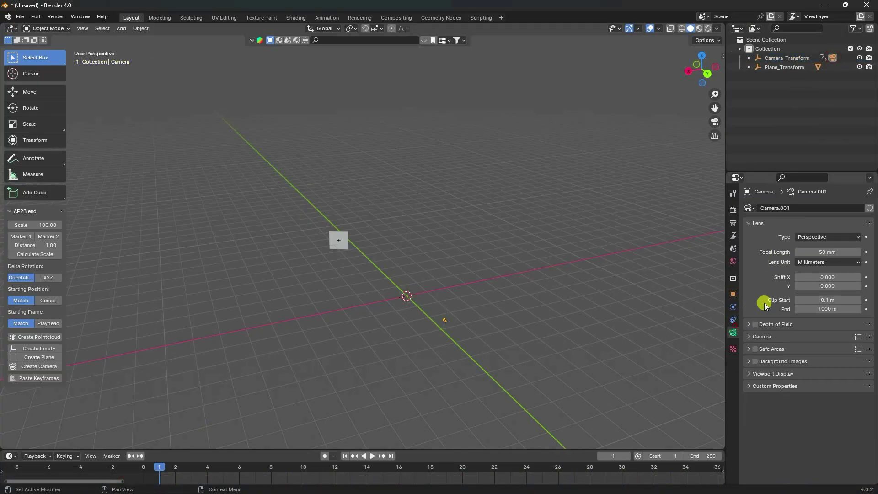
{"action": "left_click", "coordinate": [817, 251]}
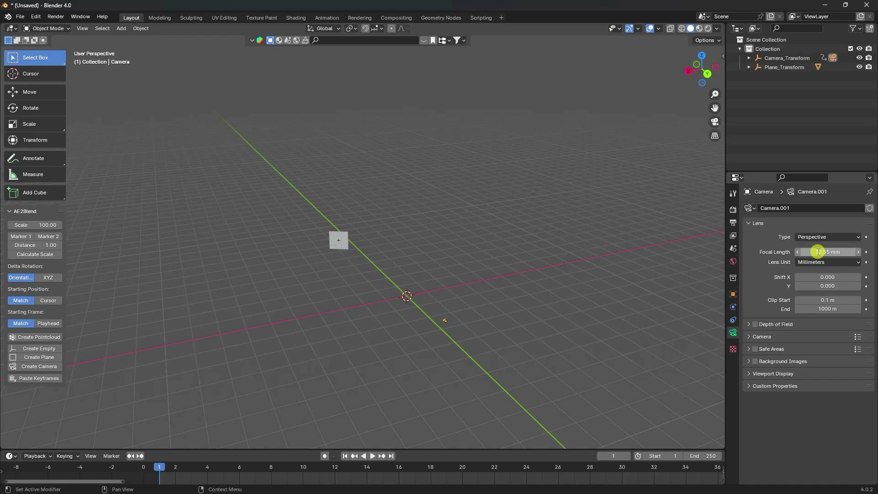
{"action": "key", "text": "Return"}
{"action": "key", "text": "KP_0"}
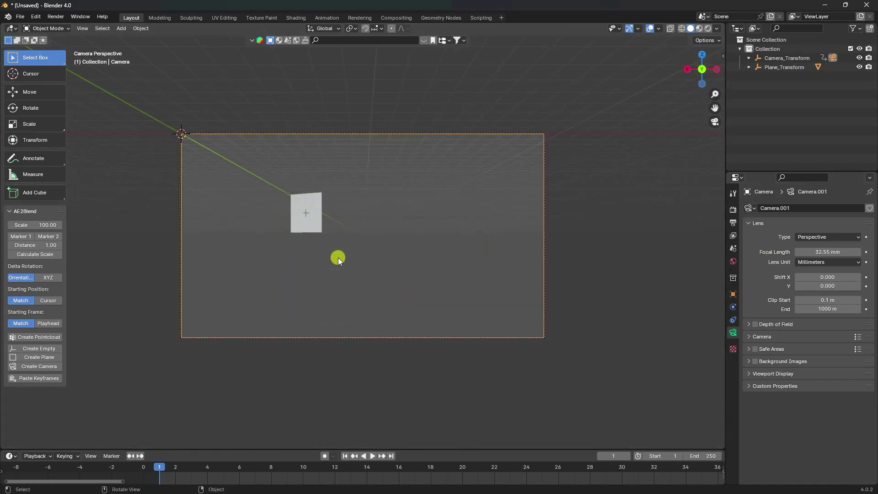
{"action": "scroll", "coordinate": [366, 255], "scroll_direction": "up", "scroll_amount": 1}
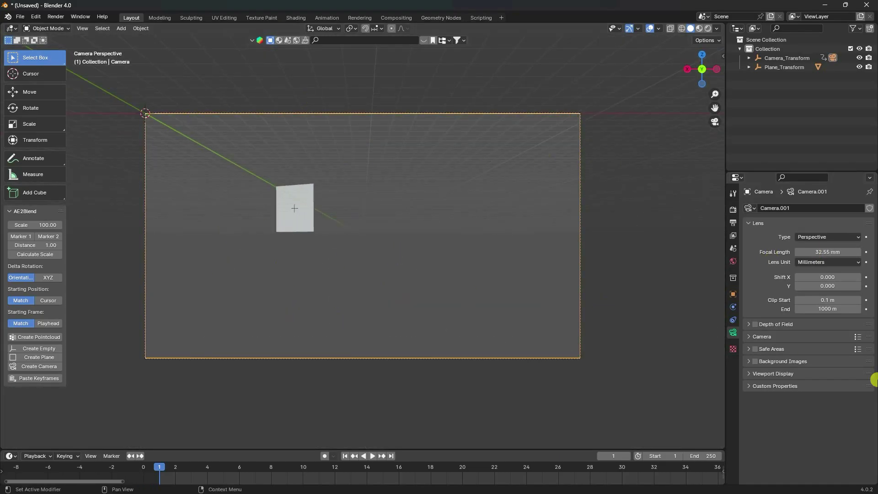
Step: Add 7317308-hd_1920_1080_25fps.mp4 from the hEADPHONE vvfx folder as a movie clip background image
{"action": "left_click", "coordinate": [754, 363]}
{"action": "left_click", "coordinate": [749, 364]}
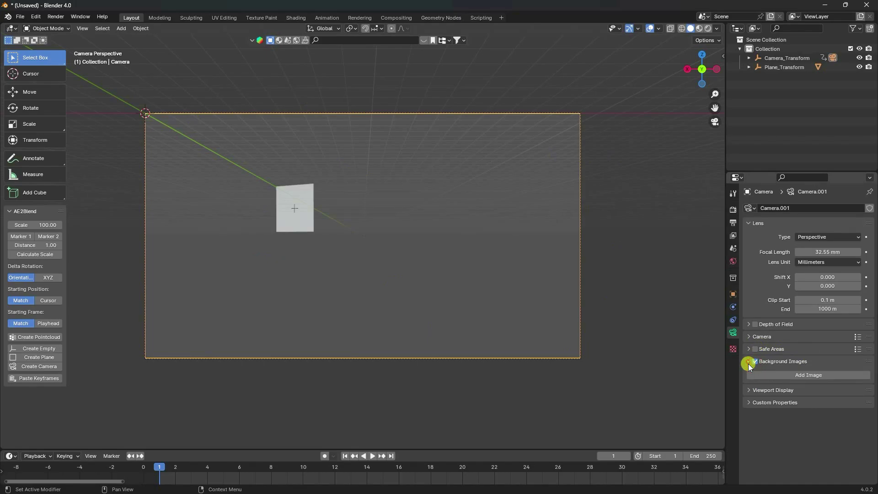
{"action": "left_click", "coordinate": [801, 375]}
{"action": "left_click", "coordinate": [851, 401]}
{"action": "left_click", "coordinate": [819, 427]}
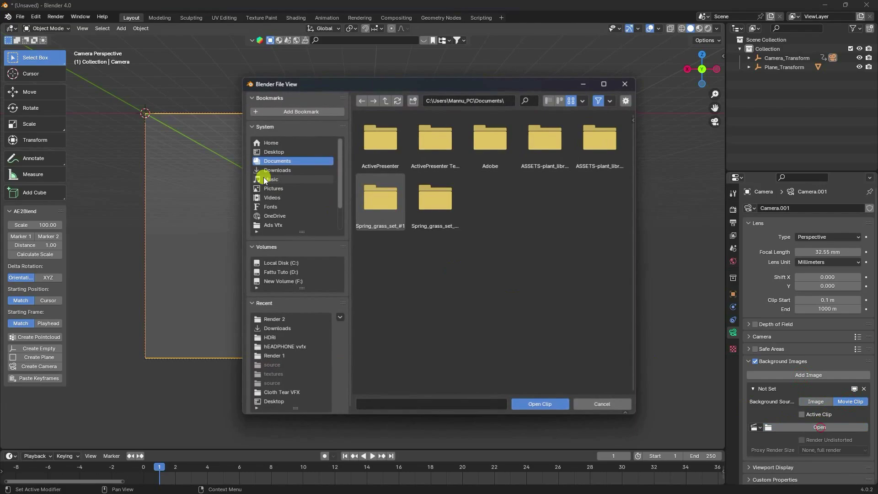
{"action": "scroll", "coordinate": [264, 180], "scroll_direction": "down", "scroll_amount": 2}
{"action": "left_click", "coordinate": [285, 225]}
{"action": "left_click", "coordinate": [371, 211]}
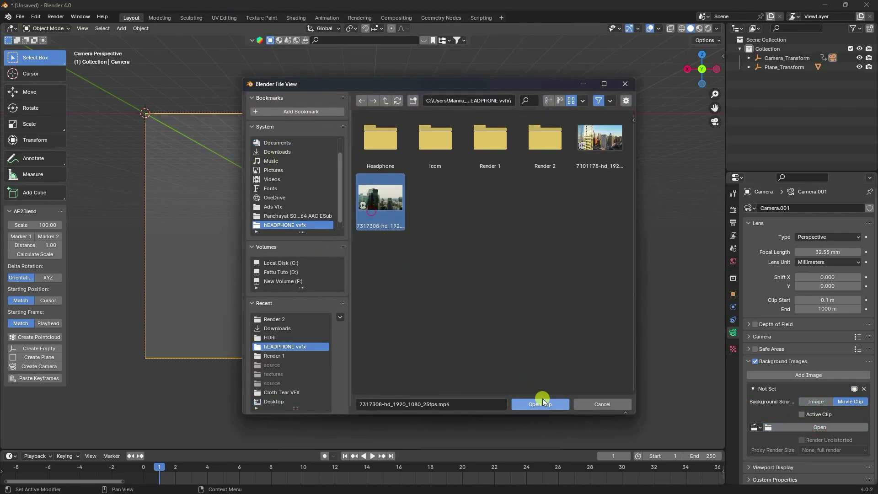
{"action": "left_click", "coordinate": [543, 402]}
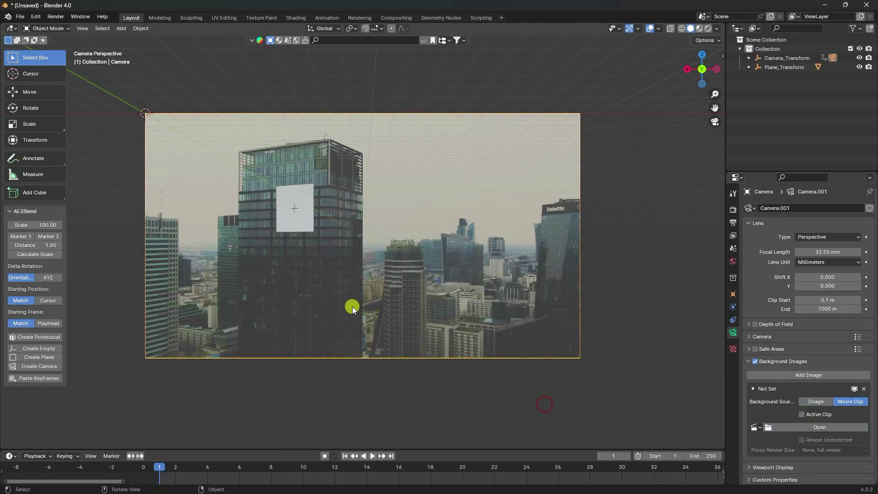
Step: Raise the background clip opacity to 1.0 and preview the animation playing over it
{"action": "scroll", "coordinate": [772, 392], "scroll_direction": "down", "scroll_amount": 5}
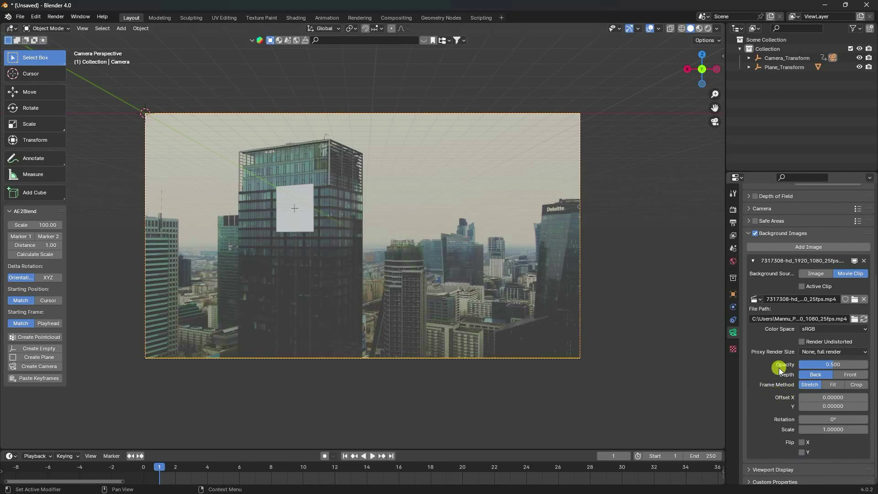
{"action": "left_click_drag", "start_coordinate": [818, 362], "coordinate": [860, 364]}
{"action": "scroll", "coordinate": [427, 254], "scroll_direction": "up", "scroll_amount": 2}
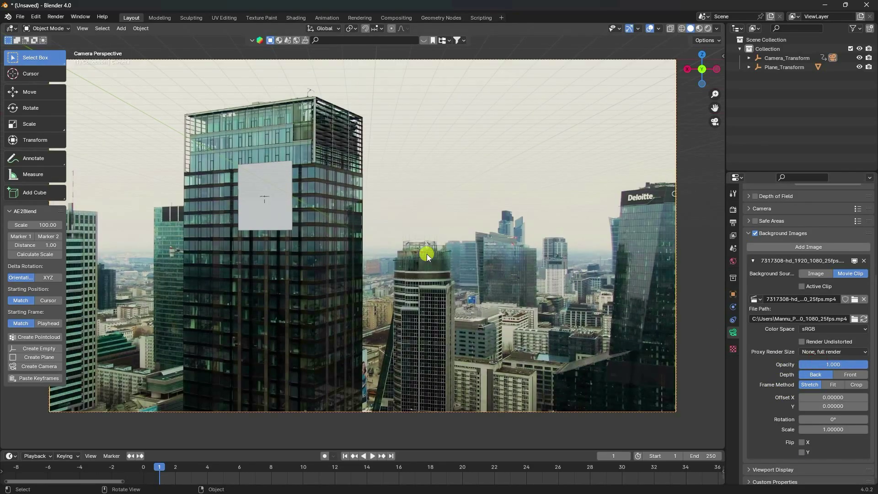
{"action": "scroll", "coordinate": [427, 253], "scroll_direction": "up", "scroll_amount": 1}
{"action": "left_click", "coordinate": [372, 456]}
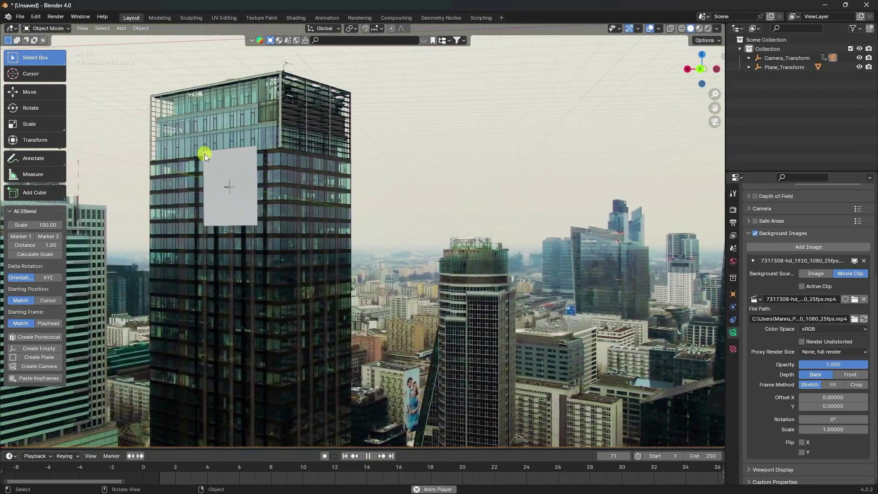
{"action": "left_click", "coordinate": [368, 456]}
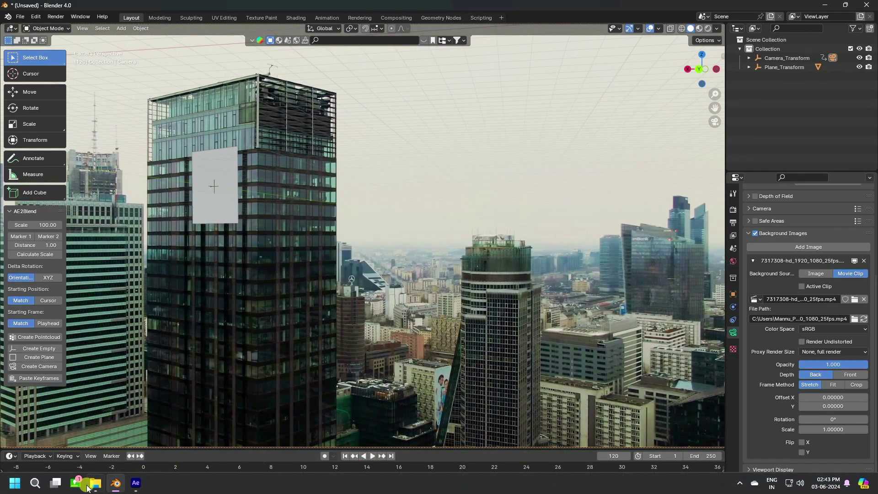
{"action": "left_click", "coordinate": [93, 483]}
Step: Confirm in the video's Properties details that the 7317308 clip is 25 fps, 1920×1080, then return to Blender
{"action": "left_click", "coordinate": [540, 105]}
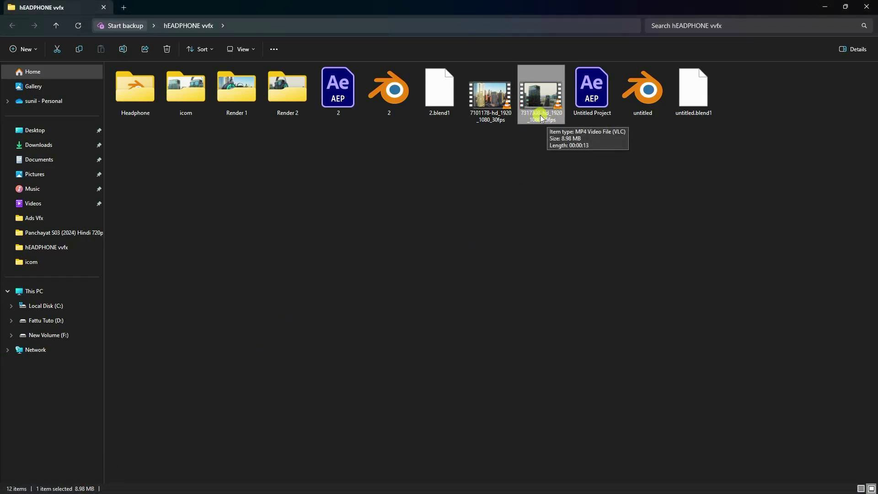
{"action": "right_click", "coordinate": [541, 116]}
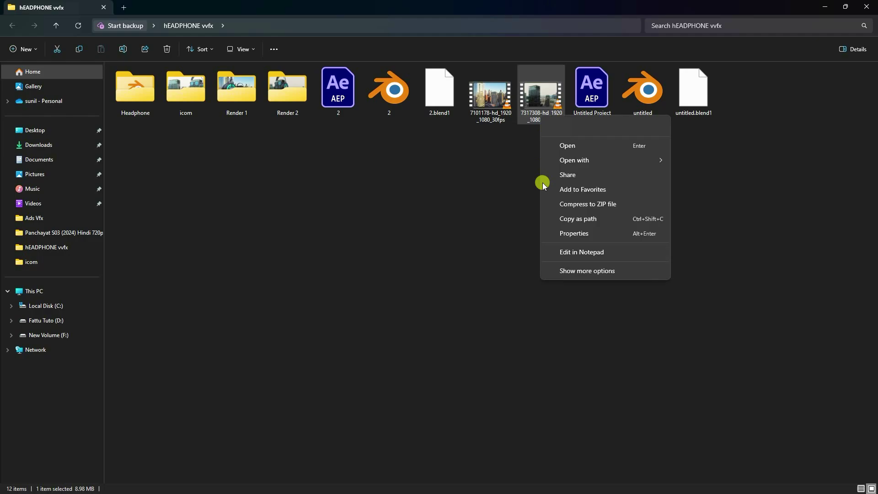
{"action": "left_click", "coordinate": [564, 292]}
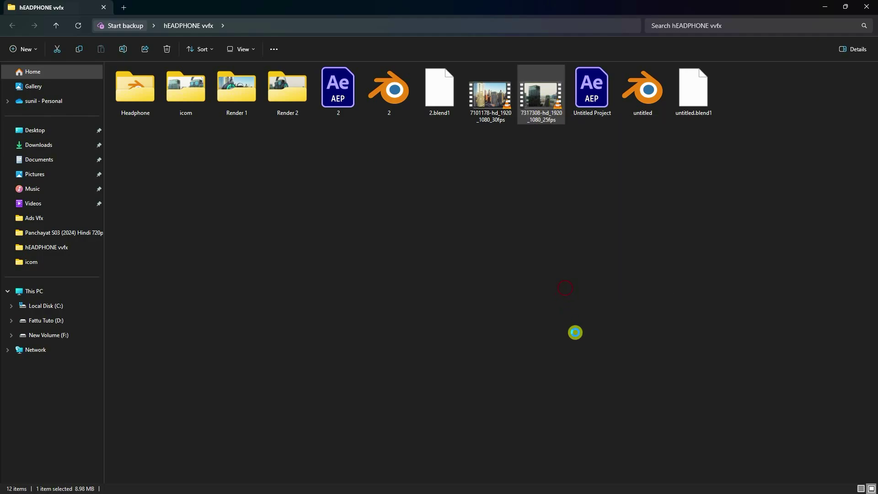
{"action": "left_click", "coordinate": [567, 365]}
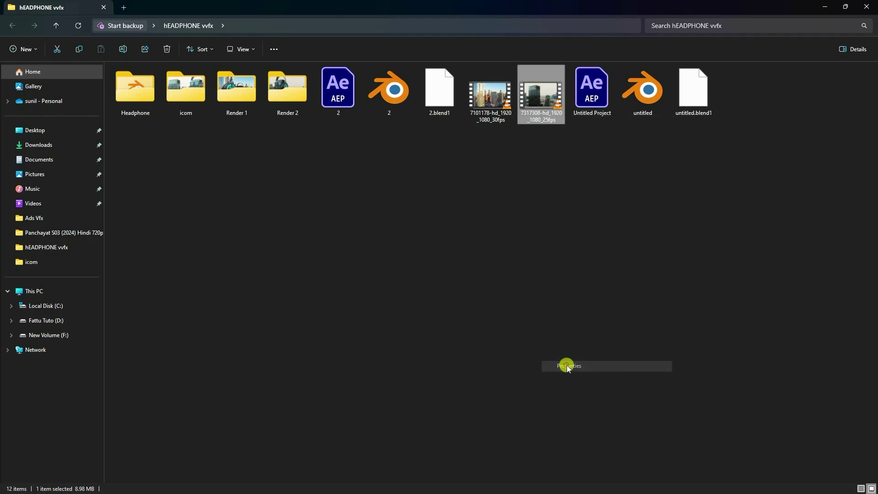
{"action": "left_click", "coordinate": [602, 138]}
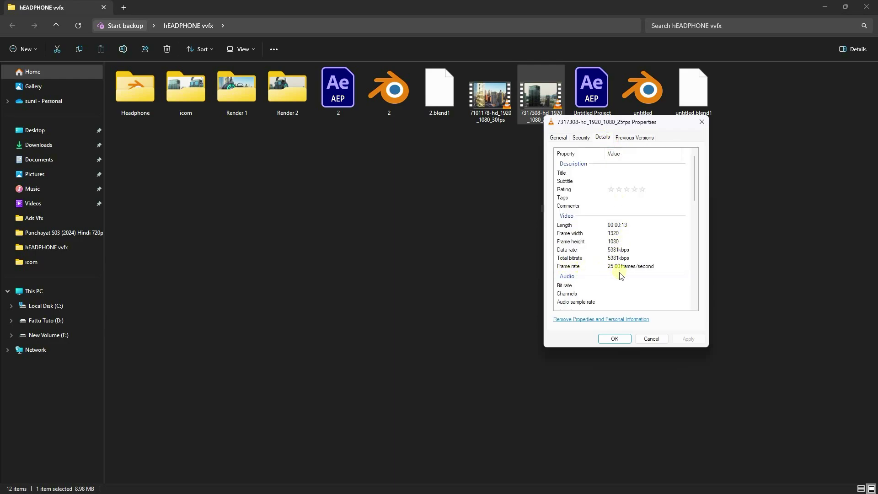
{"action": "left_click", "coordinate": [614, 338]}
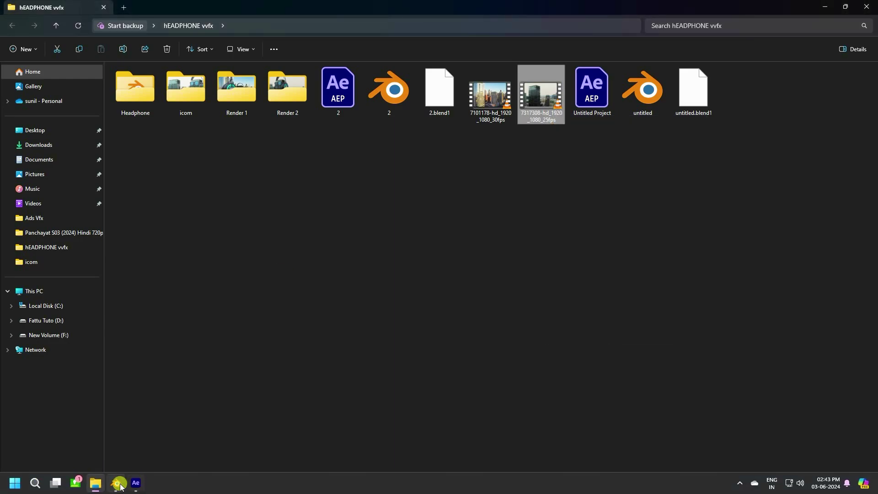
{"action": "left_click", "coordinate": [116, 482]}
Step: Set the output frame rate to 25 fps
{"action": "scroll", "coordinate": [782, 288], "scroll_direction": "up", "scroll_amount": 5}
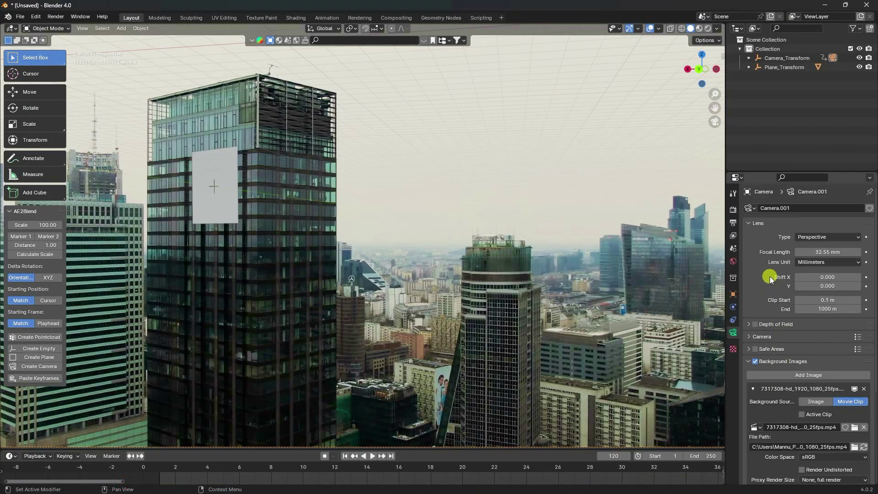
{"action": "left_click", "coordinate": [733, 222]}
{"action": "left_click", "coordinate": [810, 291]}
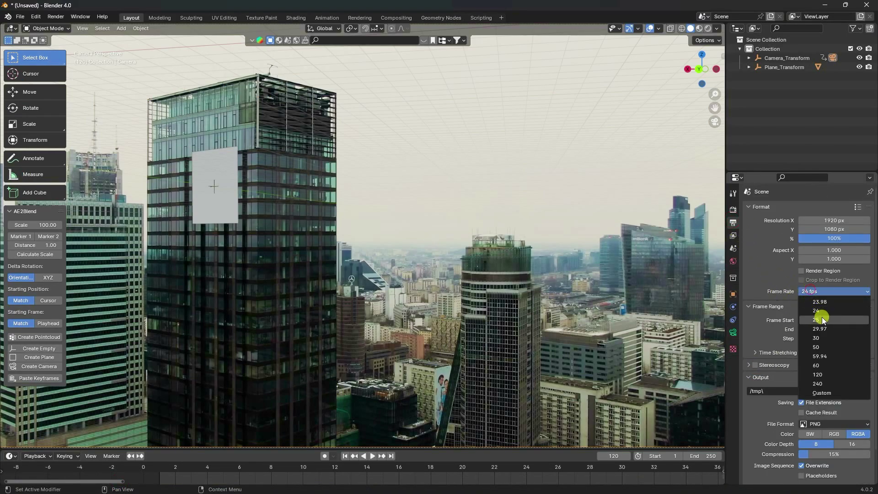
{"action": "left_click", "coordinate": [822, 317]}
Step: Switch the render engine to Cycles on GPU Compute with 128 max render samples
{"action": "left_click", "coordinate": [734, 208]}
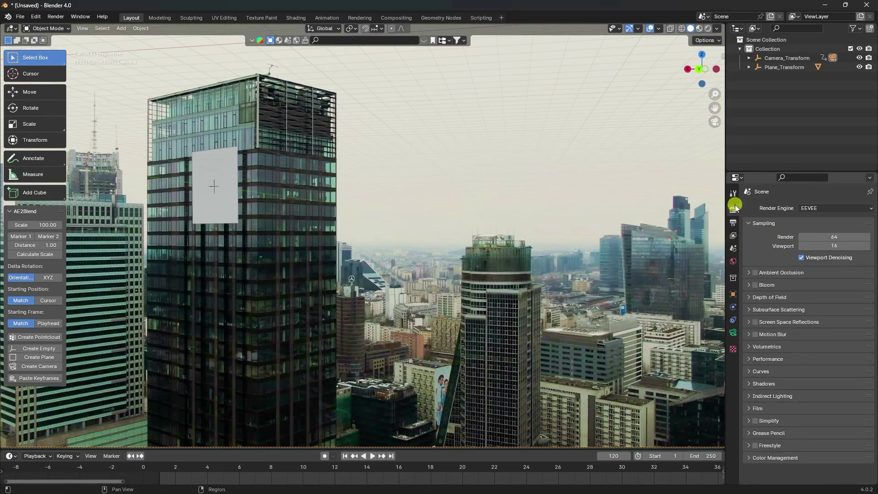
{"action": "left_click", "coordinate": [833, 208]}
{"action": "left_click", "coordinate": [808, 238]}
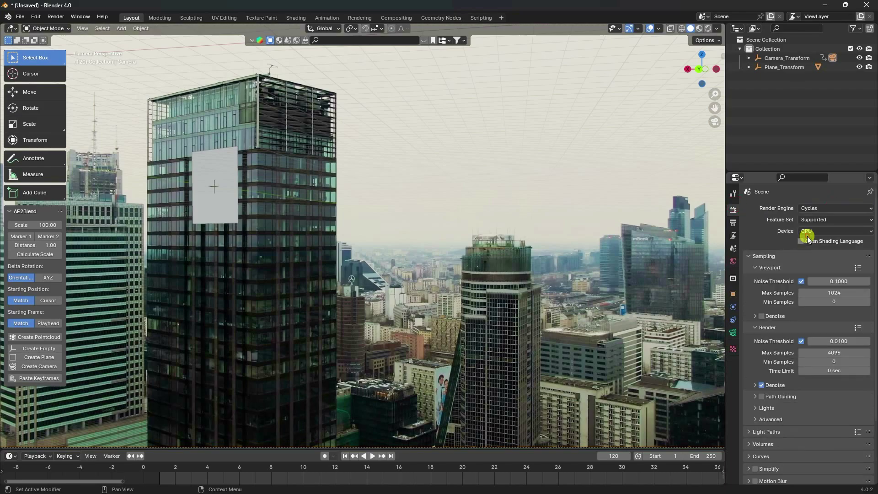
{"action": "left_click", "coordinate": [807, 231]}
{"action": "left_click", "coordinate": [813, 239]}
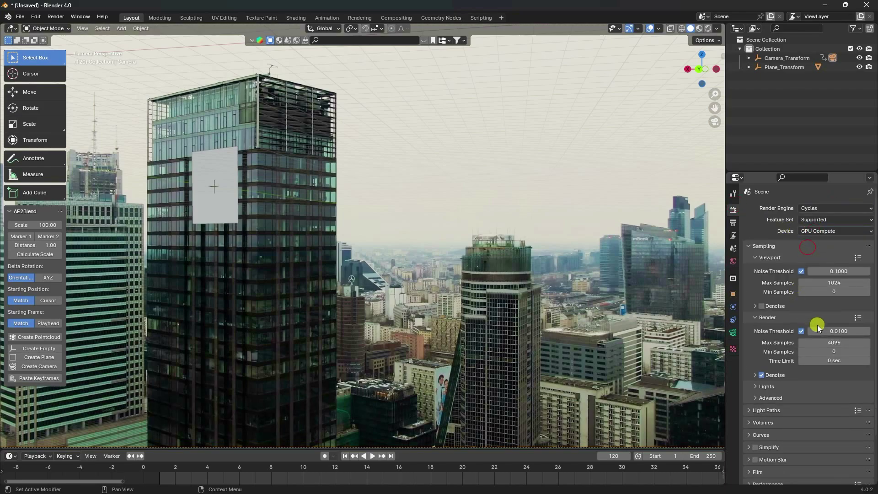
{"action": "left_click", "coordinate": [835, 343]}
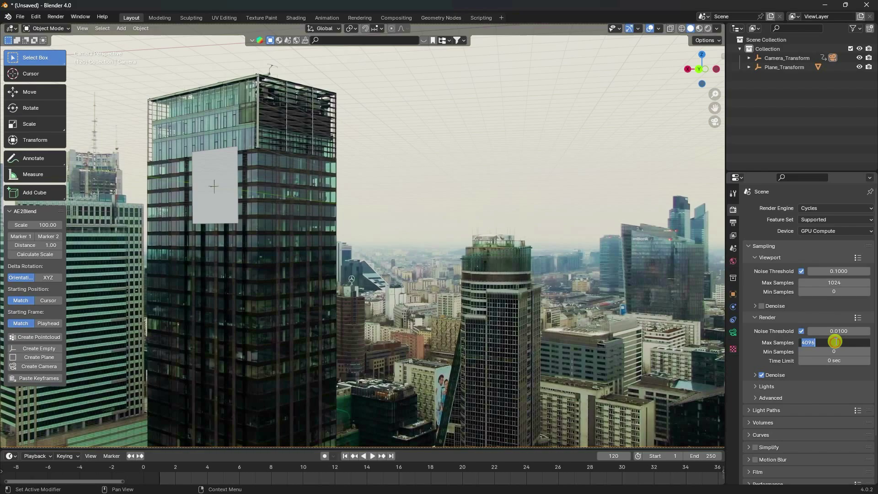
{"action": "key", "text": "Return"}
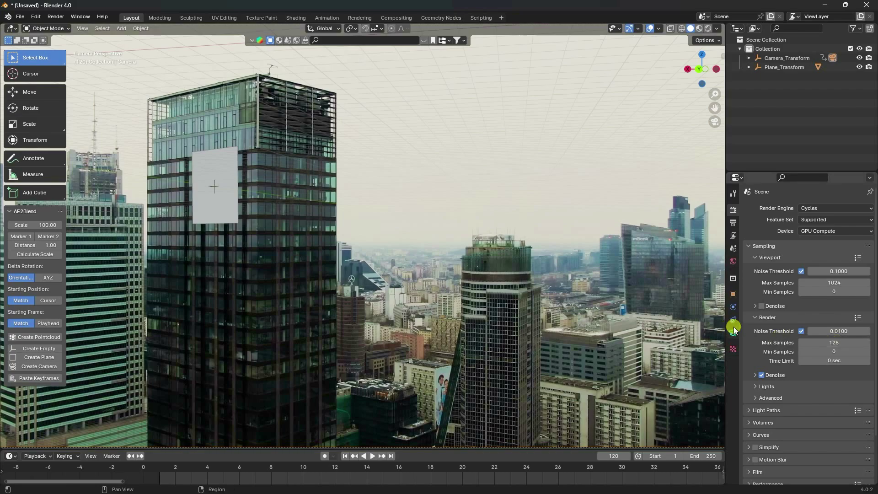
Step: Change the Color Management view transform from AgX to Standard
{"action": "scroll", "coordinate": [748, 326], "scroll_direction": "down", "scroll_amount": 3}
{"action": "left_click", "coordinate": [748, 417]}
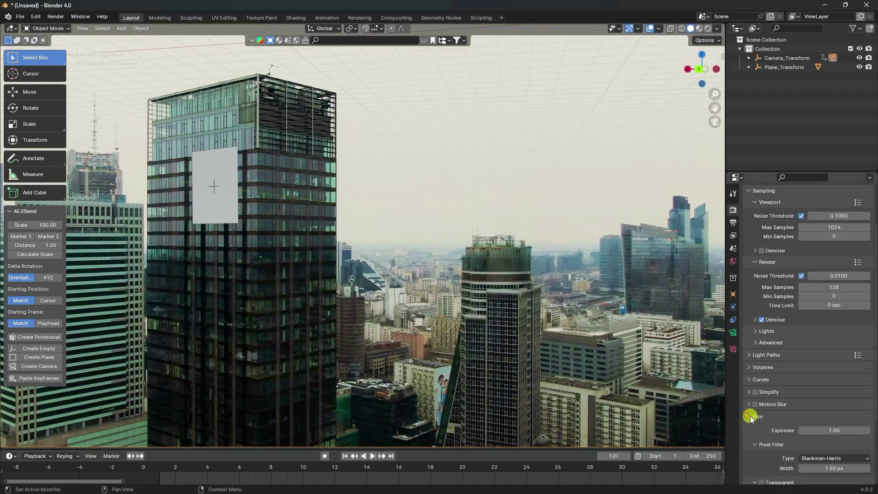
{"action": "scroll", "coordinate": [750, 416], "scroll_direction": "down", "scroll_amount": 5}
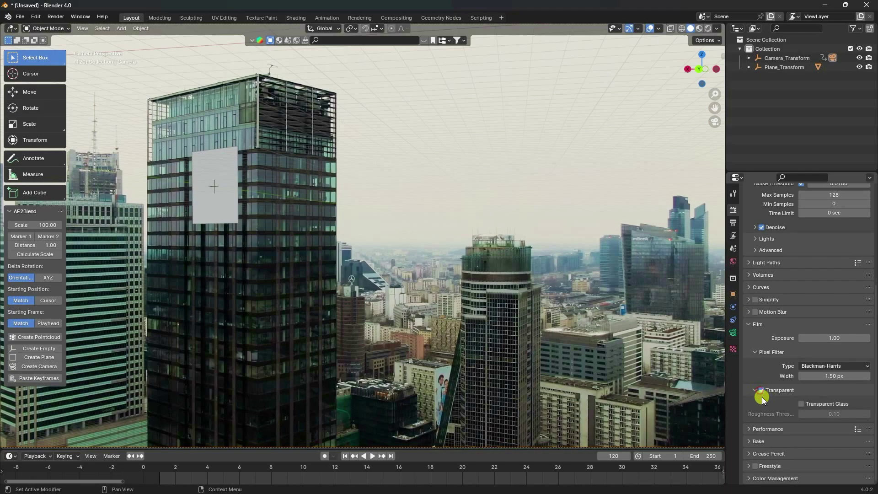
{"action": "left_click", "coordinate": [750, 479]}
{"action": "scroll", "coordinate": [761, 471], "scroll_direction": "down", "scroll_amount": 5}
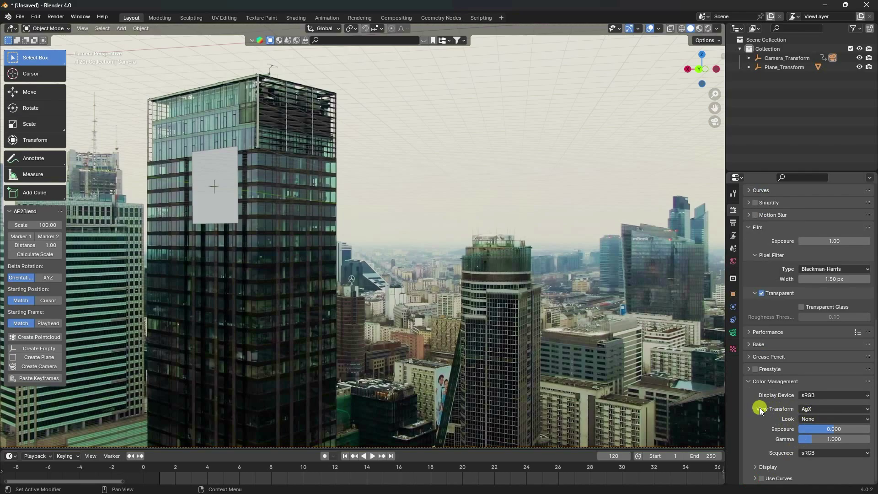
{"action": "left_click", "coordinate": [807, 409]}
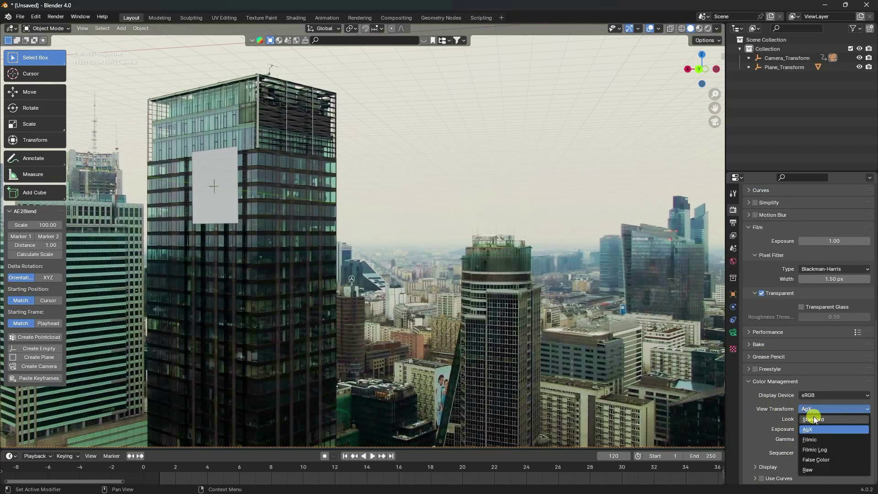
{"action": "left_click", "coordinate": [814, 419]}
Step: Play the animation, then select Camera_Transform and locate its last keyframe at frame 343
{"action": "left_click", "coordinate": [345, 455]}
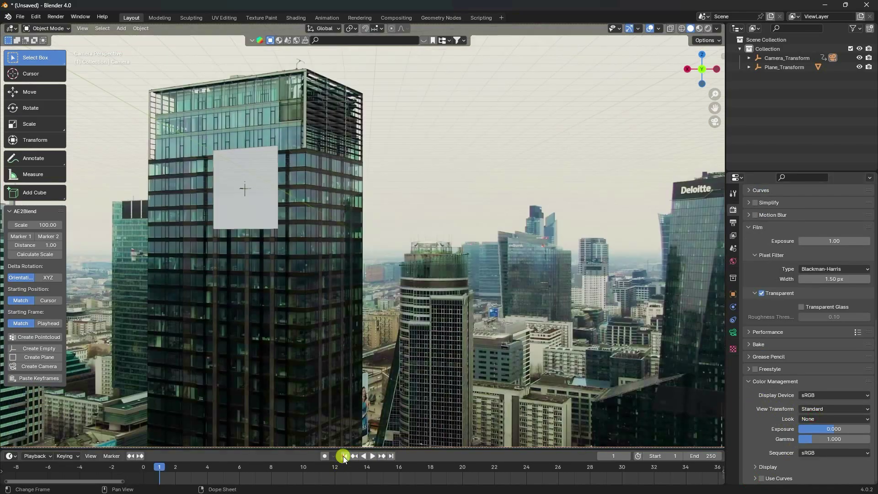
{"action": "left_click", "coordinate": [373, 456]}
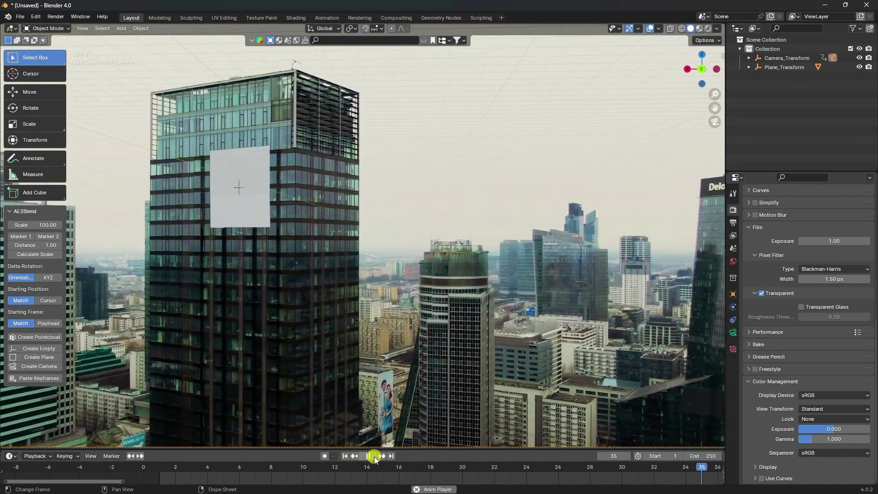
{"action": "left_click", "coordinate": [373, 456]}
{"action": "scroll", "coordinate": [384, 474], "scroll_direction": "down", "scroll_amount": 5}
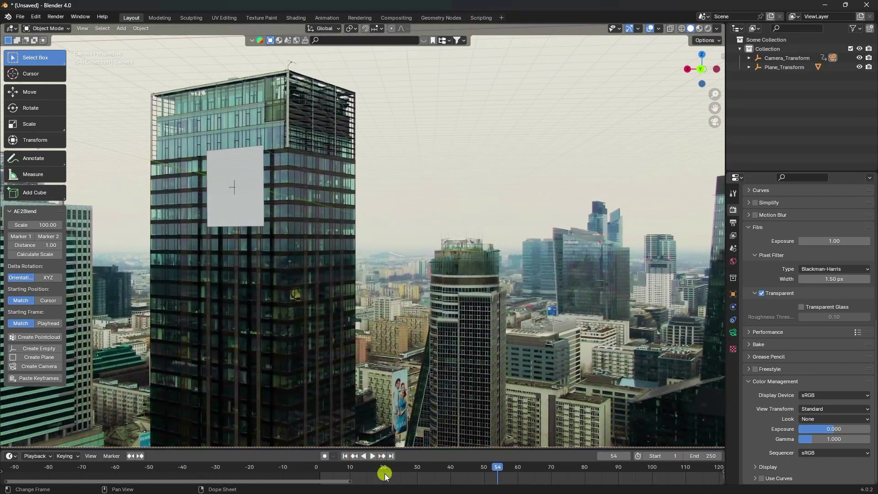
{"action": "middle_click_drag", "start_coordinate": [378, 472], "coordinate": [104, 469]}
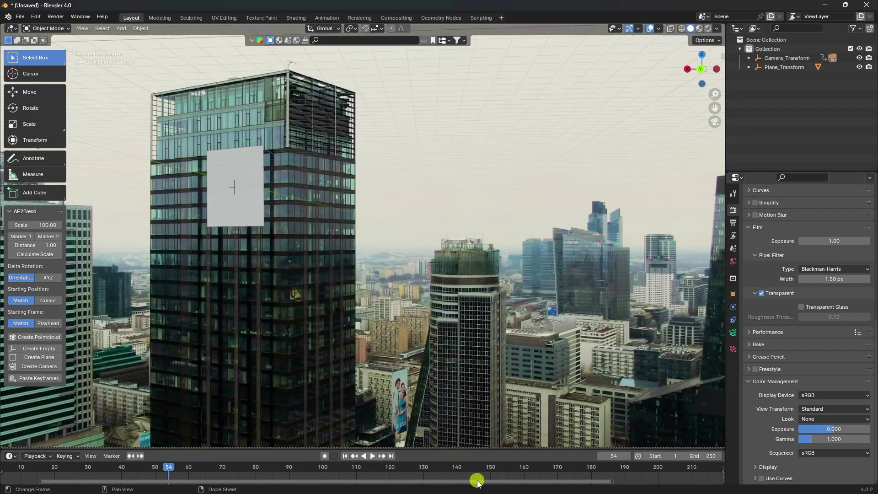
{"action": "scroll", "coordinate": [460, 468], "scroll_direction": "down", "scroll_amount": 5}
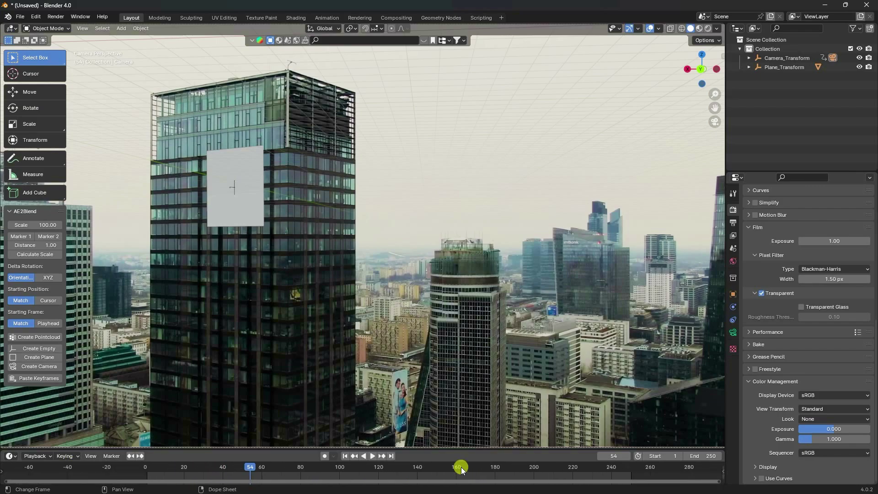
{"action": "left_click", "coordinate": [781, 58]}
{"action": "left_click", "coordinate": [601, 468]}
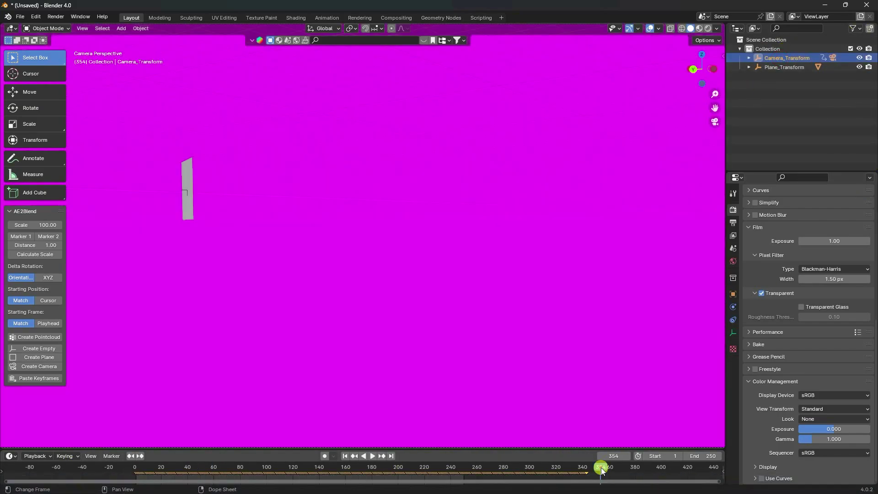
{"action": "left_click", "coordinate": [355, 455]}
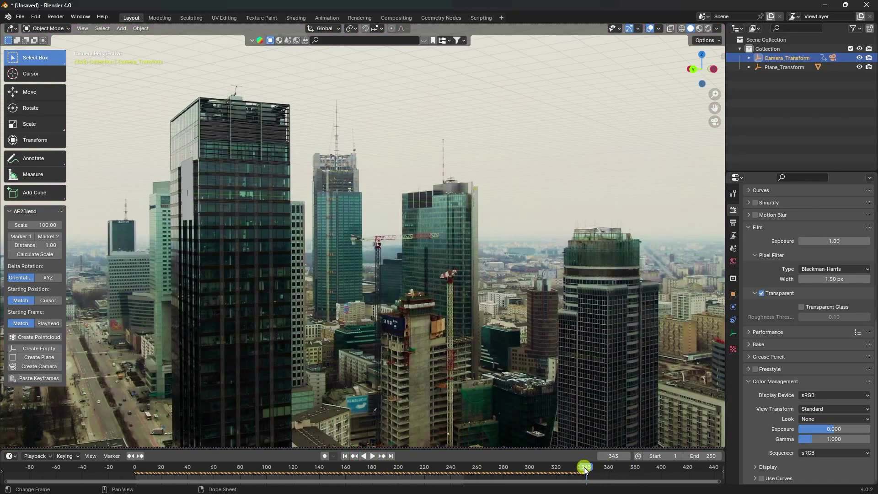
Step: Set the scene End frame to 340 and replay the animation from frame 1
{"action": "left_click", "coordinate": [699, 456]}
{"action": "key", "text": "Return"}
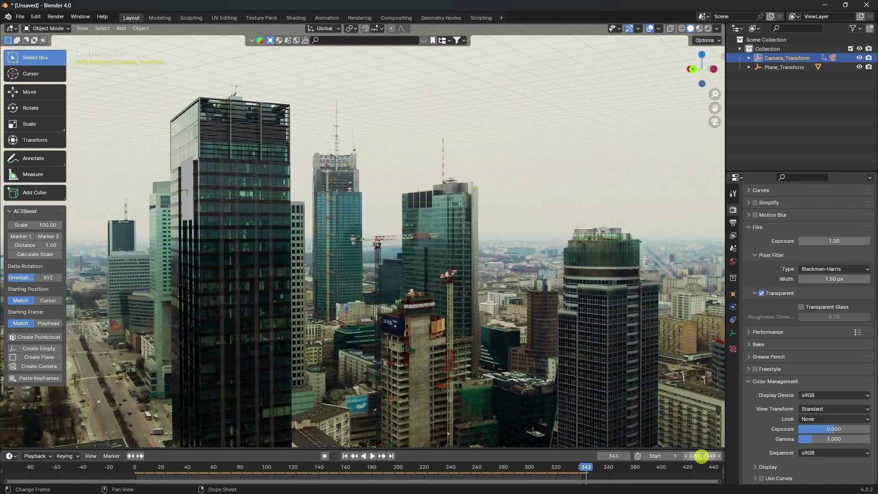
{"action": "left_click", "coordinate": [344, 455]}
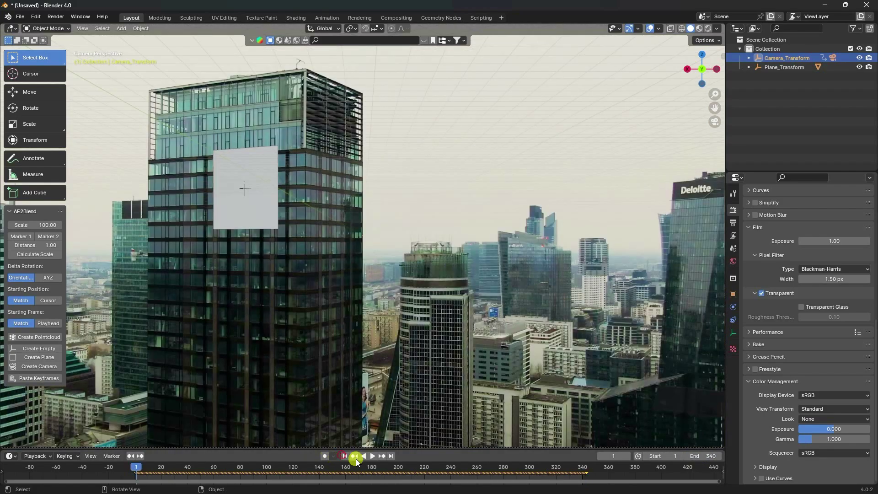
{"action": "left_click", "coordinate": [371, 456]}
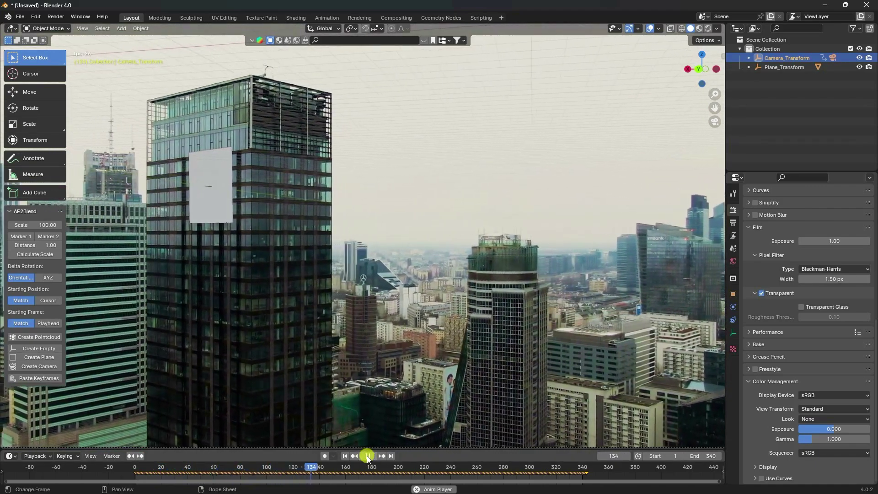
{"action": "left_click", "coordinate": [368, 455]}
Step: Select the tower plane at frame 1 and scale it up
{"action": "left_click", "coordinate": [204, 203]}
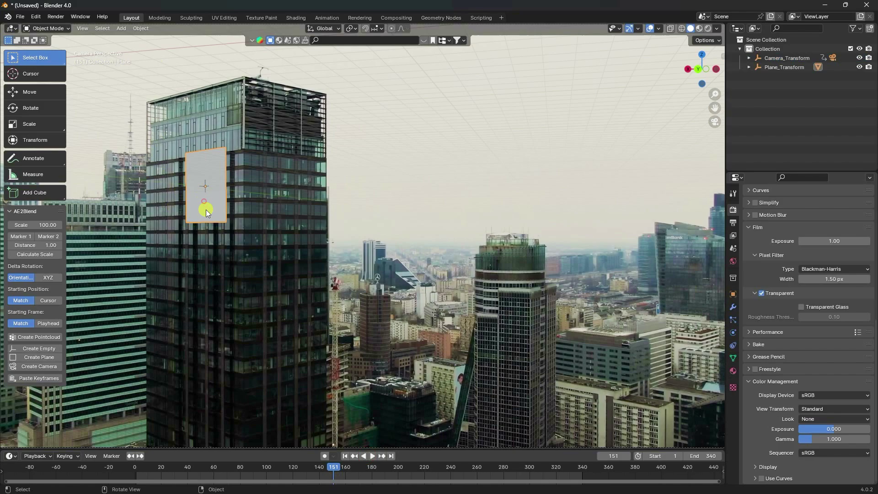
{"action": "left_click", "coordinate": [344, 456]}
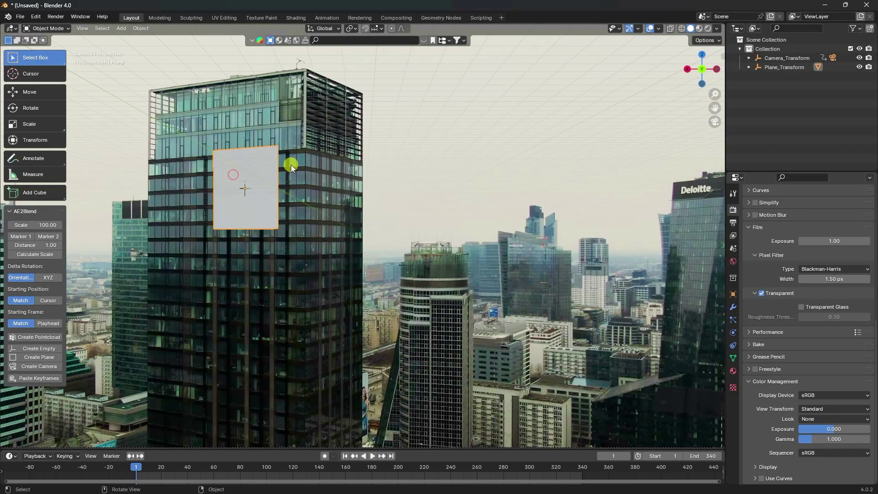
{"action": "key", "text": "s"}
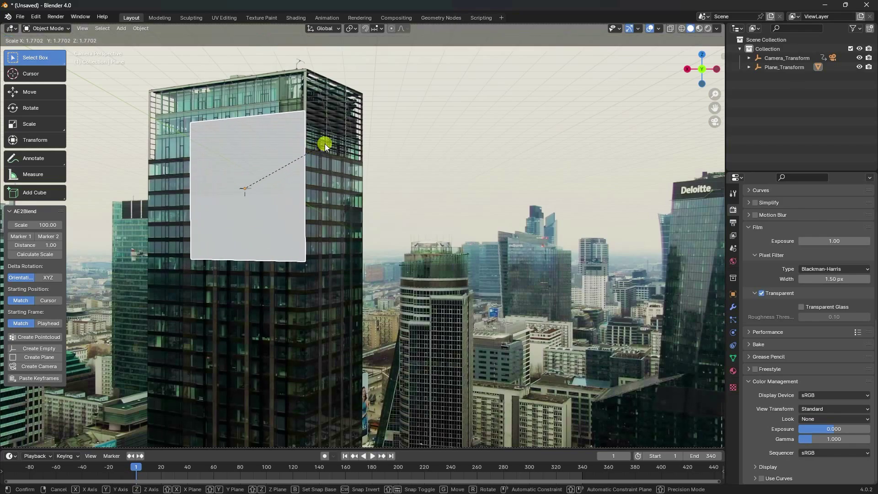
{"action": "left_click", "coordinate": [323, 144]}
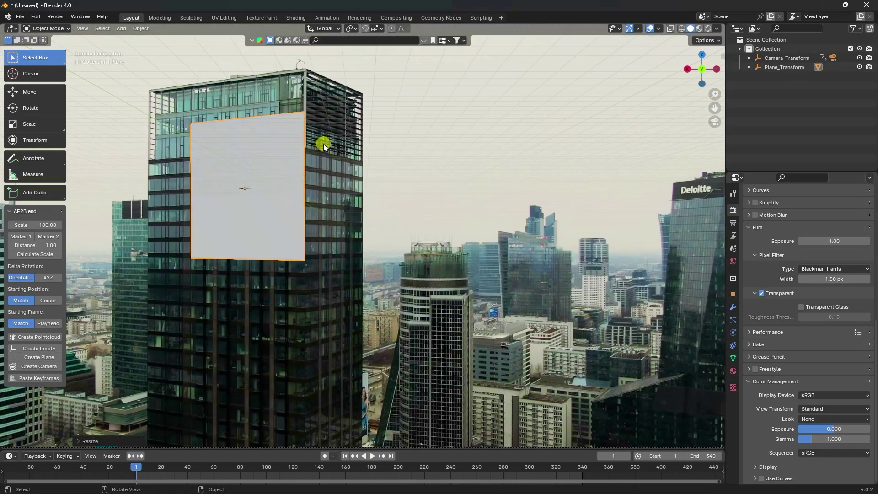
Step: In Edit Mode, raise the plane's top edge to the building's roofline
{"action": "left_click", "coordinate": [45, 29]}
{"action": "left_click", "coordinate": [54, 51]}
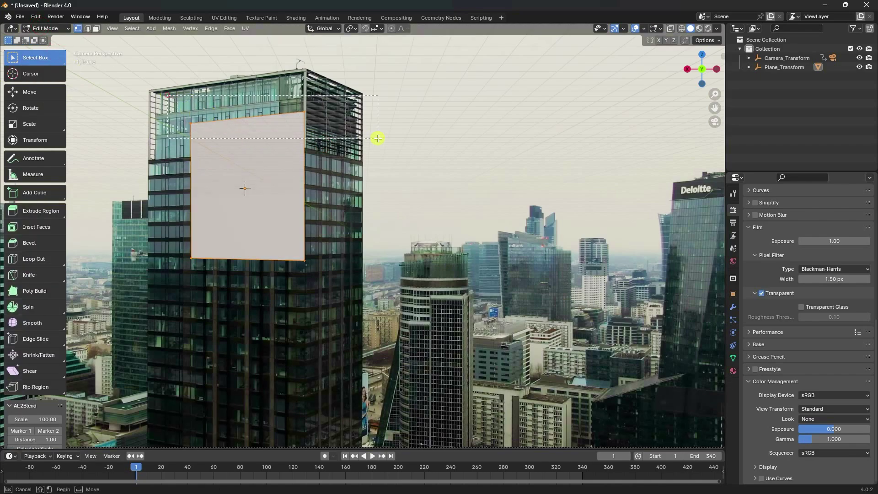
{"action": "left_click", "coordinate": [247, 115]}
{"action": "left_click", "coordinate": [32, 90]}
{"action": "left_click_drag", "start_coordinate": [239, 86], "coordinate": [269, 41]}
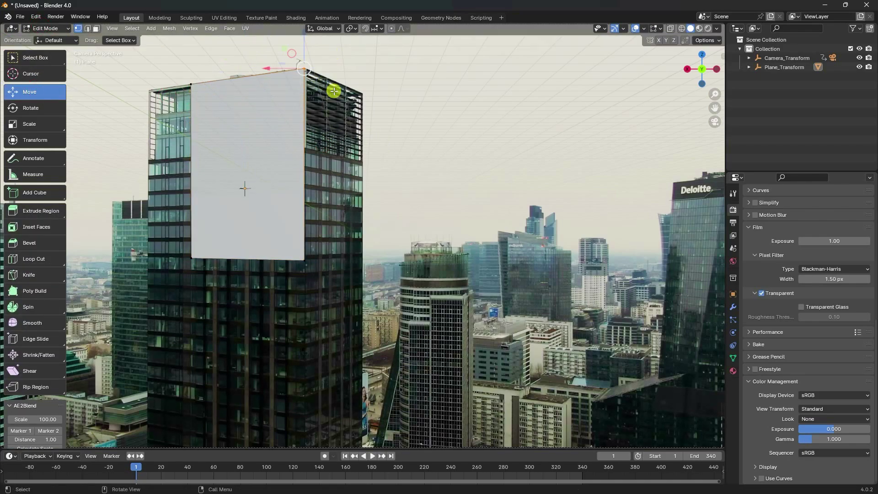
Step: Set the transform orientation to the plane's local axes and return to camera view
{"action": "middle_click_drag", "start_coordinate": [333, 88], "coordinate": [329, 146], "text": "shift"}
{"action": "scroll", "coordinate": [325, 128], "scroll_direction": "up", "scroll_amount": 4}
{"action": "middle_click_drag", "start_coordinate": [323, 112], "coordinate": [389, 211], "text": "shift"}
{"action": "scroll", "coordinate": [389, 211], "scroll_direction": "up", "scroll_amount": 2}
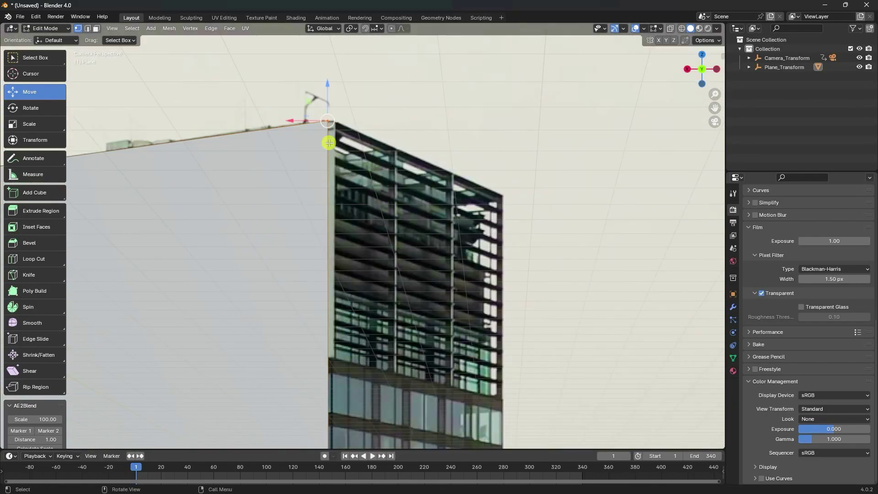
{"action": "middle_click_drag", "start_coordinate": [327, 131], "coordinate": [389, 245]}
{"action": "left_click", "coordinate": [323, 28]}
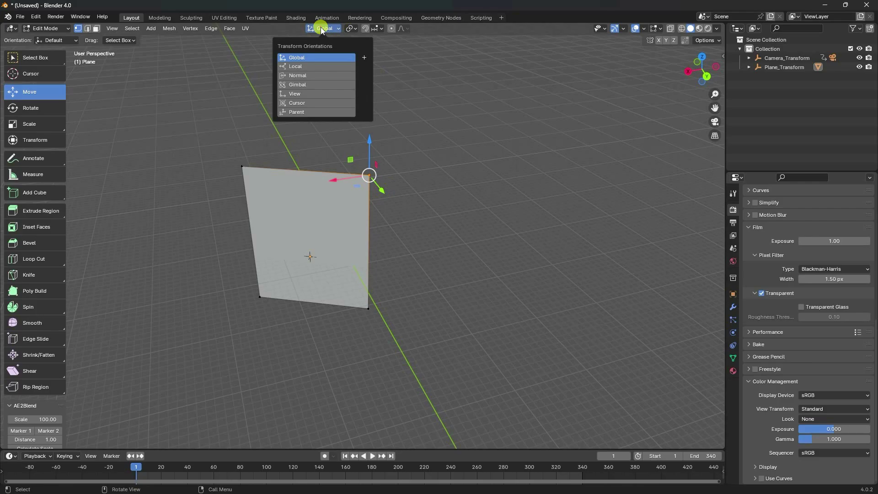
{"action": "left_click", "coordinate": [296, 66]}
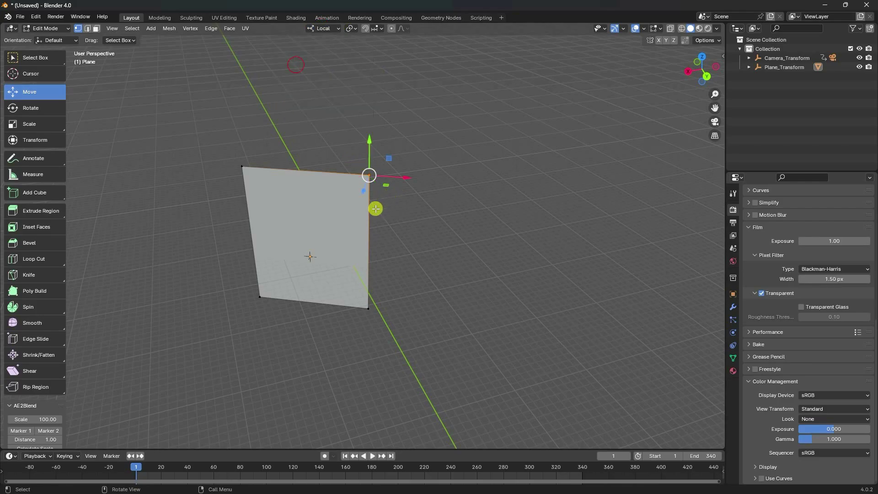
{"action": "key", "text": "KP_0"}
Step: Slide a corner vertex along X and pull it down to stretch the plane
{"action": "left_click_drag", "start_coordinate": [349, 111], "coordinate": [364, 122]}
{"action": "scroll", "coordinate": [333, 196], "scroll_direction": "down", "scroll_amount": 4}
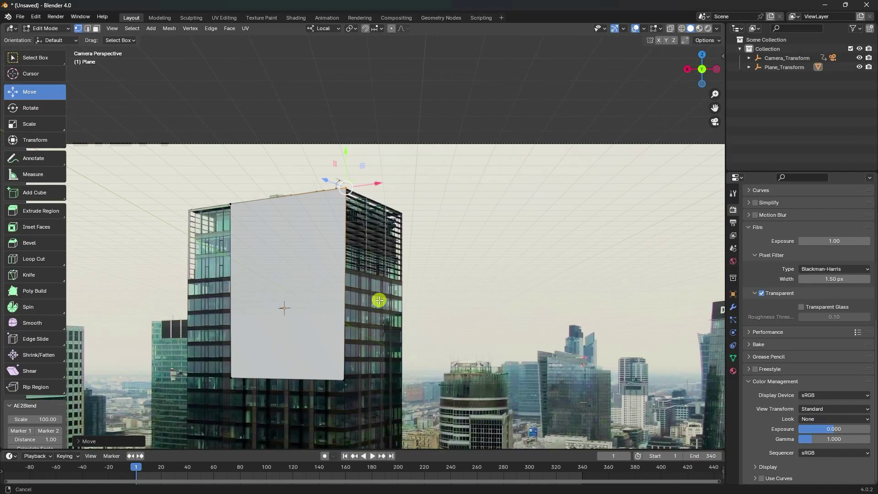
{"action": "scroll", "coordinate": [325, 201], "scroll_direction": "down", "scroll_amount": 5, "text": "shift"}
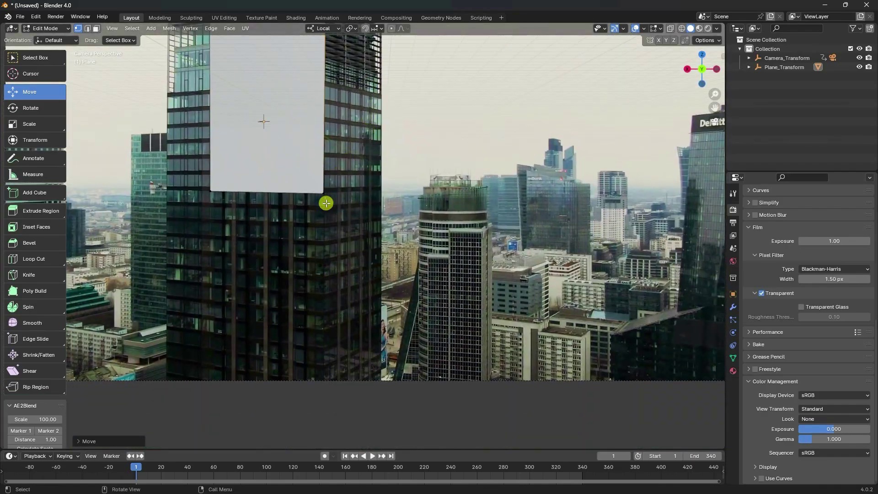
{"action": "scroll", "coordinate": [336, 251], "scroll_direction": "up", "scroll_amount": 3}
{"action": "scroll", "coordinate": [310, 100], "scroll_direction": "down", "scroll_amount": 1, "text": "shift"}
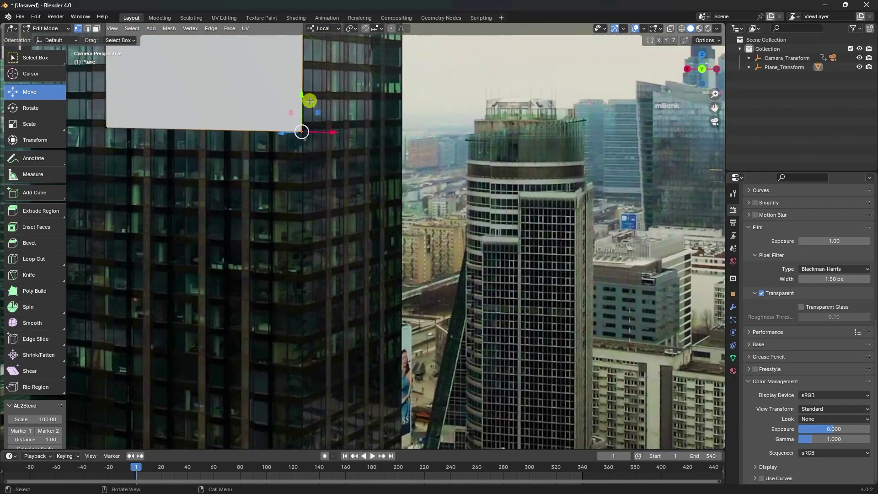
{"action": "left_click_drag", "start_coordinate": [310, 101], "coordinate": [326, 412]}
{"action": "scroll", "coordinate": [374, 340], "scroll_direction": "down", "scroll_amount": 5}
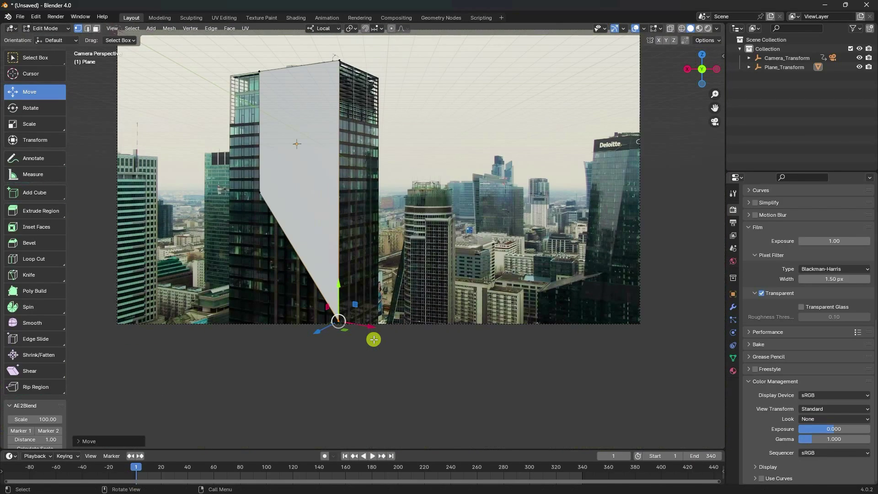
{"action": "scroll", "coordinate": [320, 265], "scroll_direction": "up", "scroll_amount": 2, "text": "shift"}
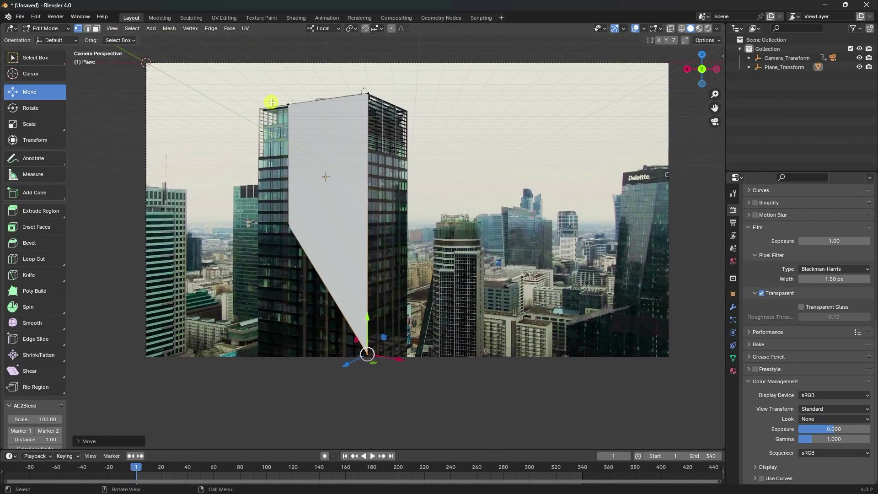
Step: Move the plane's left-side vertices onto the tower's left edge and adjust the top-left corner
{"action": "left_click_drag", "start_coordinate": [267, 93], "coordinate": [324, 273]}
{"action": "scroll", "coordinate": [305, 230], "scroll_direction": "up", "scroll_amount": 6}
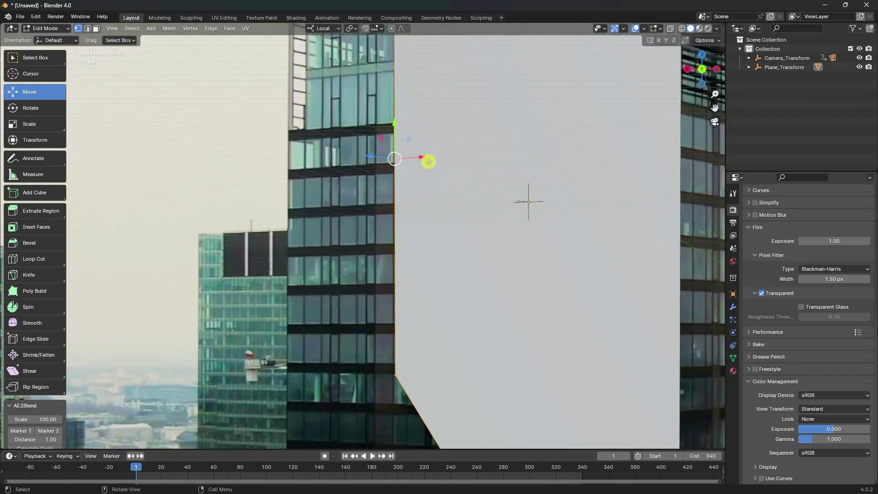
{"action": "left_click_drag", "start_coordinate": [428, 161], "coordinate": [310, 167]}
{"action": "middle_click_drag", "start_coordinate": [407, 170], "coordinate": [433, 386], "text": "shift"}
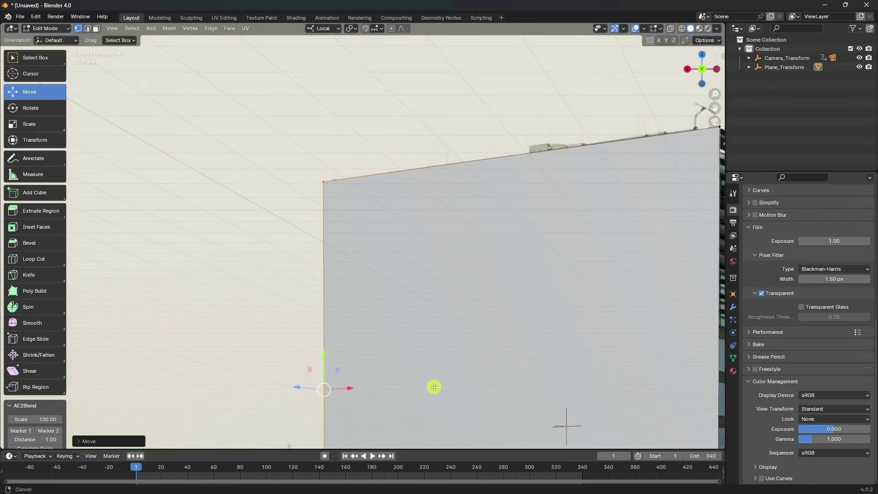
{"action": "left_click", "coordinate": [323, 181]}
{"action": "mouse_move", "coordinate": [352, 173]}
{"action": "left_mouse_down"}
{"action": "mouse_move", "coordinate": [414, 192]}
{"action": "mouse_move", "coordinate": [347, 179]}
{"action": "mouse_move", "coordinate": [353, 183]}
{"action": "left_mouse_up"}
Step: Pull the lower-left and lower-right corners down to the tower's base
{"action": "scroll", "coordinate": [357, 268], "scroll_direction": "down", "scroll_amount": 5}
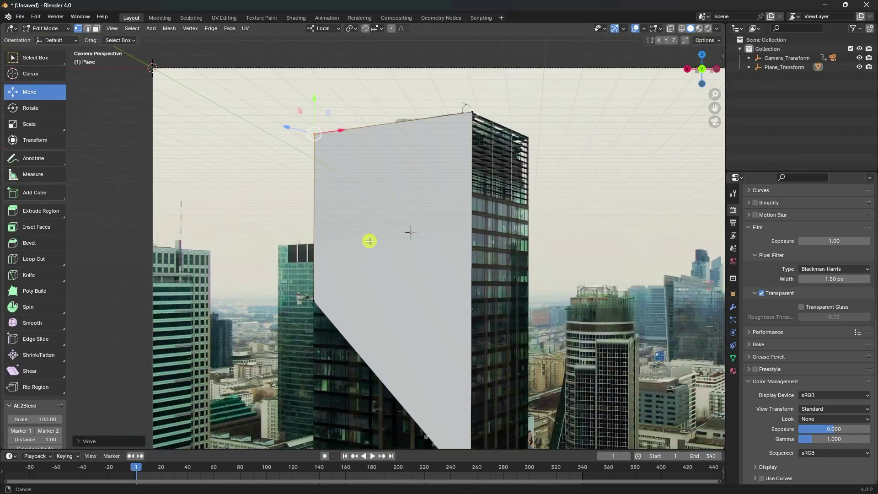
{"action": "scroll", "coordinate": [366, 239], "scroll_direction": "up", "scroll_amount": 3}
{"action": "left_click", "coordinate": [320, 191]}
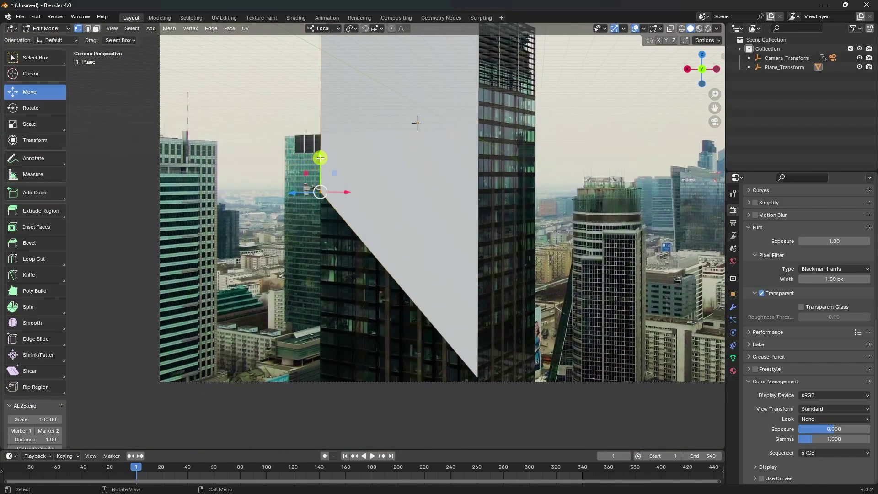
{"action": "left_click_drag", "start_coordinate": [320, 157], "coordinate": [325, 352]}
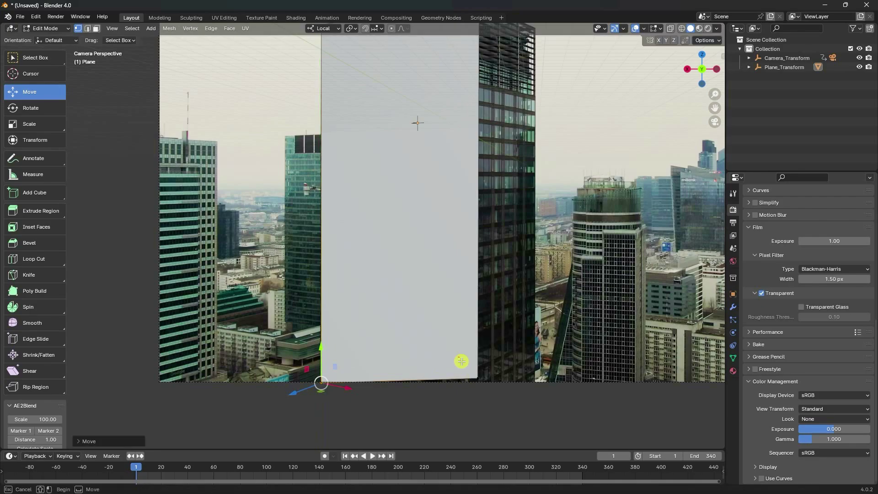
{"action": "left_click", "coordinate": [469, 356]}
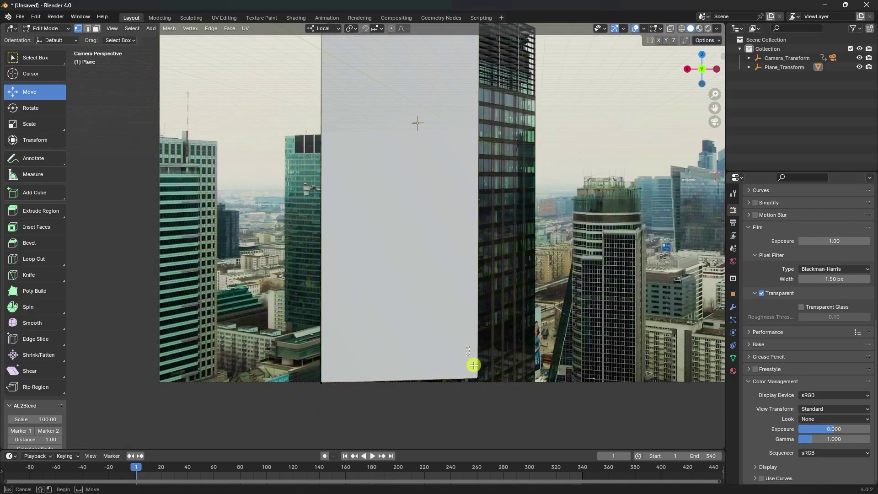
{"action": "left_click", "coordinate": [475, 366]}
{"action": "mouse_move", "coordinate": [478, 347]}
{"action": "left_mouse_down"}
{"action": "mouse_move", "coordinate": [485, 358]}
{"action": "mouse_move", "coordinate": [468, 345]}
{"action": "left_mouse_up"}
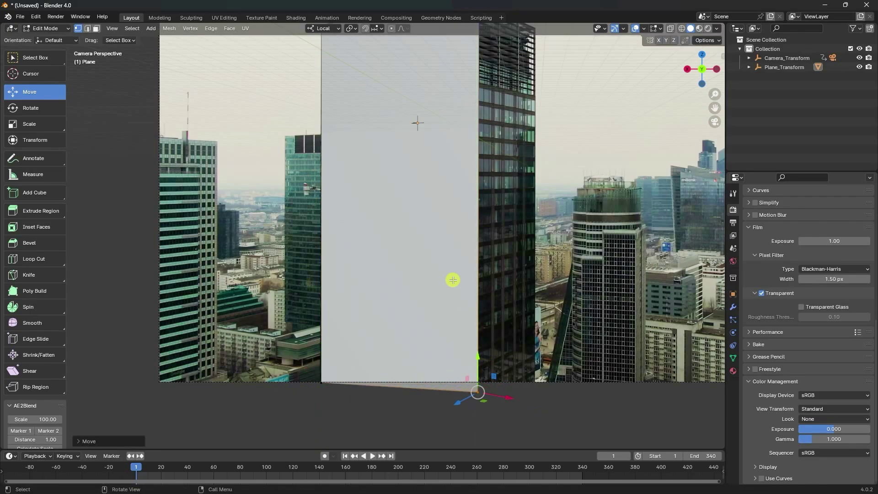
{"action": "scroll", "coordinate": [453, 280], "scroll_direction": "down", "scroll_amount": 2}
Step: In Object Mode, orbit to view the plane at an angle, place the 3D cursor, and re-enter Edit Mode
{"action": "left_click", "coordinate": [48, 28]}
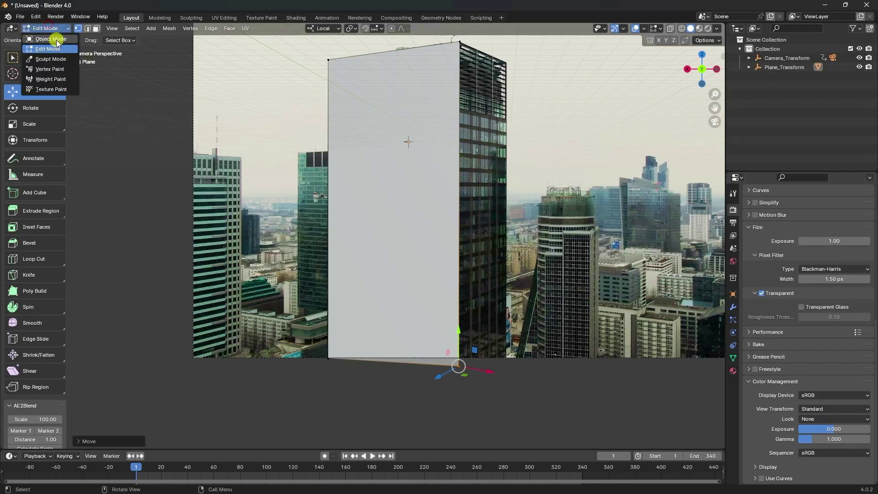
{"action": "left_click", "coordinate": [51, 39]}
{"action": "middle_click_drag", "start_coordinate": [446, 185], "coordinate": [369, 265]}
{"action": "right_click", "coordinate": [359, 259], "text": "shift"}
{"action": "left_click", "coordinate": [51, 28]}
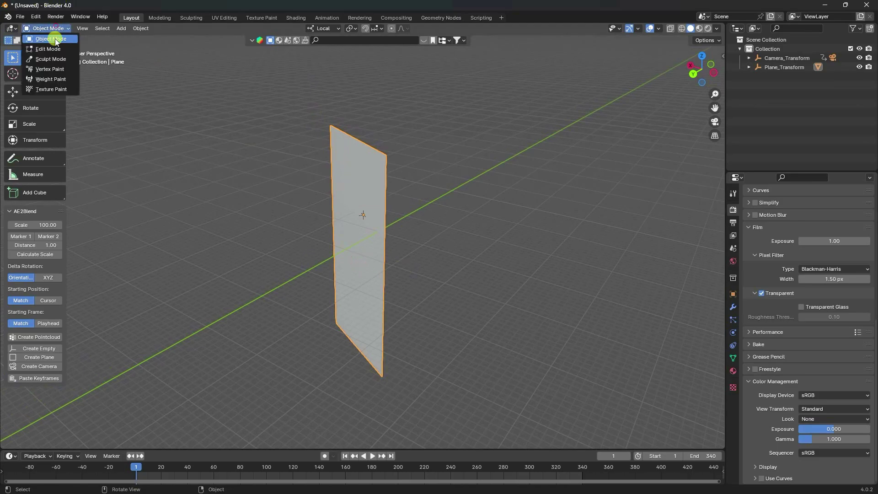
{"action": "left_click", "coordinate": [53, 46]}
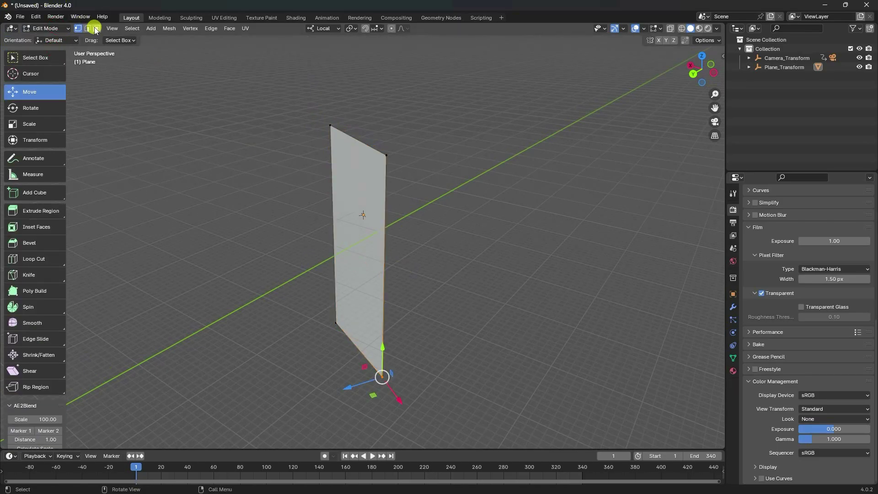
Step: Extrude the plane's face into a box covering the tower's side, then view through the camera
{"action": "left_click", "coordinate": [96, 29]}
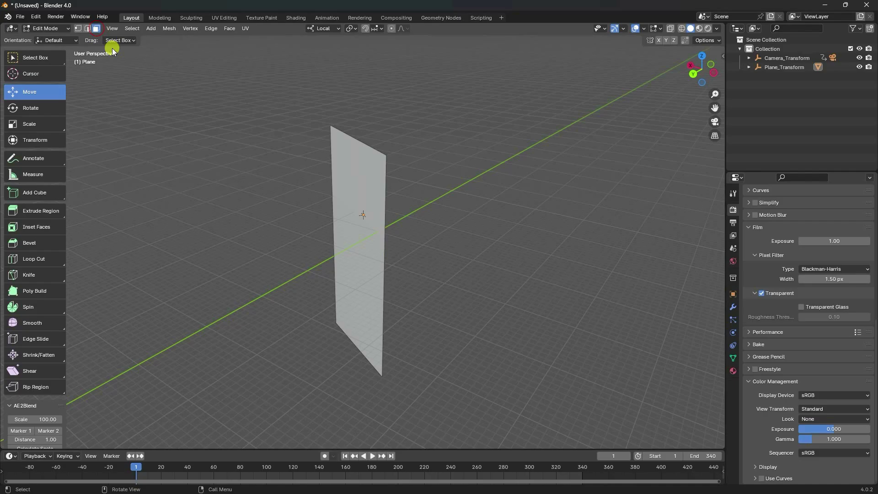
{"action": "left_click", "coordinate": [362, 236]}
{"action": "middle_click_drag", "start_coordinate": [396, 227], "coordinate": [432, 239]}
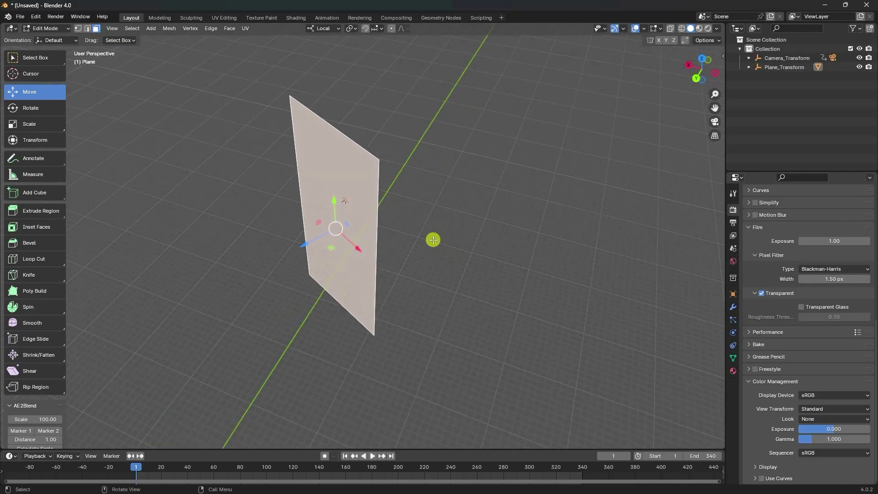
{"action": "key", "text": "e"}
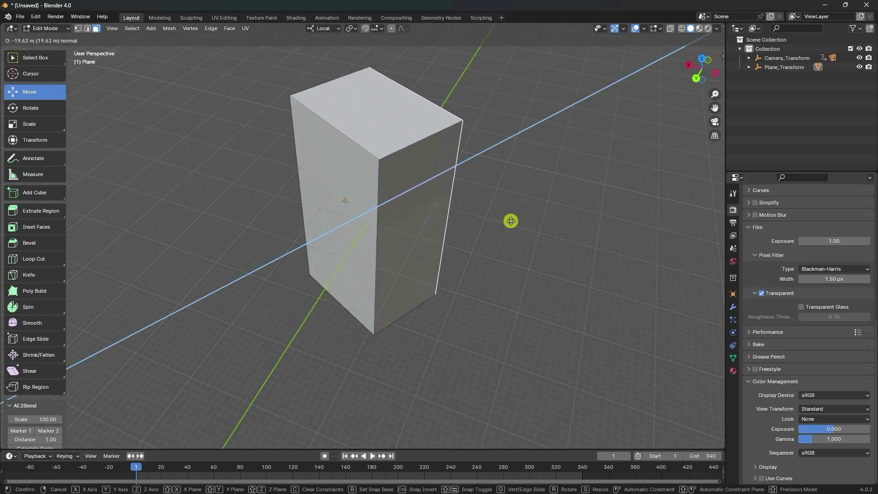
{"action": "left_click", "coordinate": [510, 220]}
{"action": "middle_click_drag", "start_coordinate": [511, 219], "coordinate": [511, 222]}
{"action": "key", "text": "KP_0"}
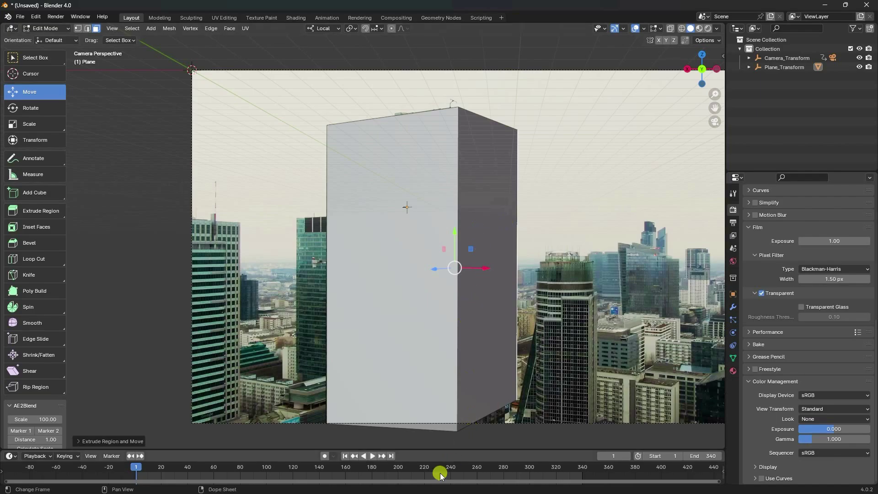
Step: At frame 340, slide the box 6.33 m back along its blue axis and return to Object Mode
{"action": "left_click", "coordinate": [383, 456]}
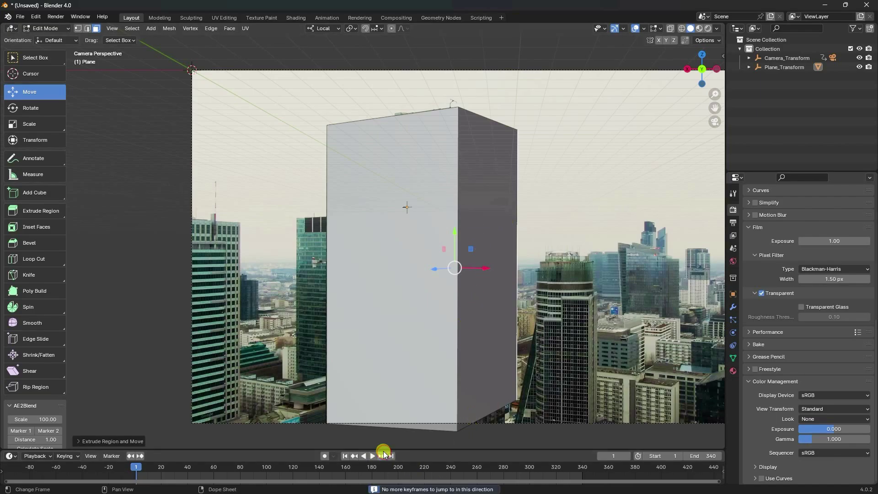
{"action": "left_click", "coordinate": [392, 456]}
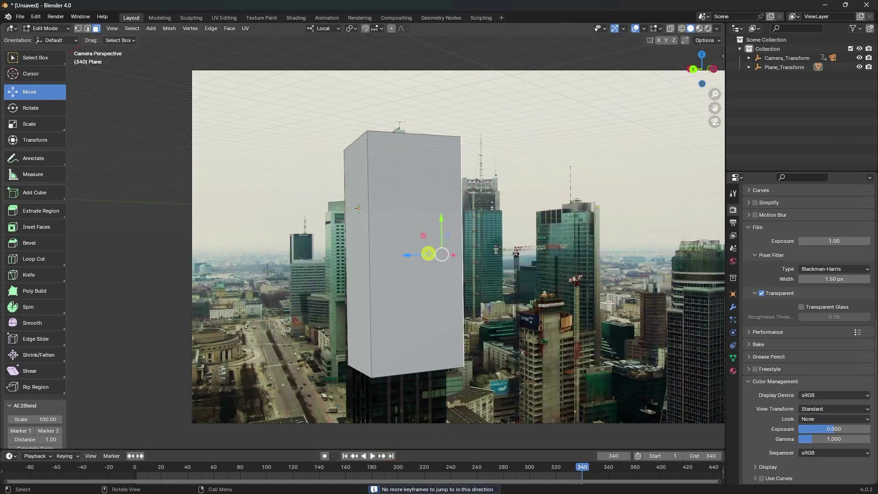
{"action": "scroll", "coordinate": [428, 254], "scroll_direction": "up", "scroll_amount": 2}
{"action": "left_click_drag", "start_coordinate": [450, 268], "coordinate": [417, 267]}
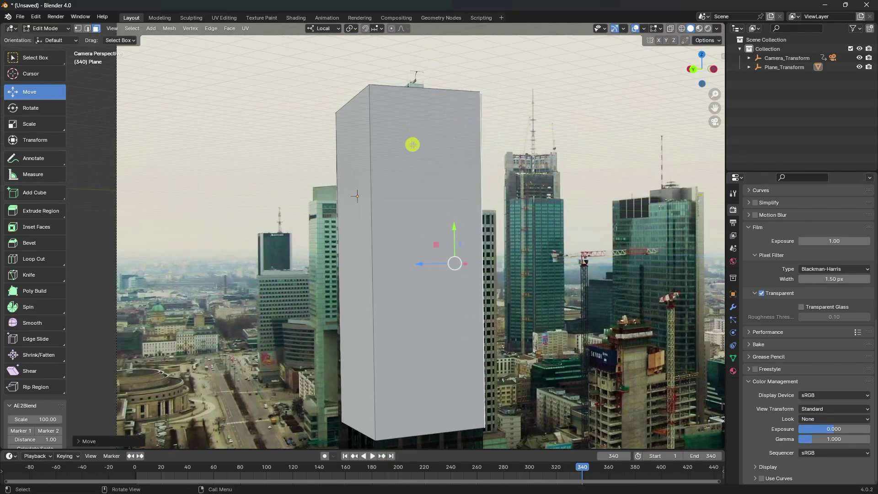
{"action": "left_click", "coordinate": [48, 29]}
{"action": "left_click", "coordinate": [58, 39]}
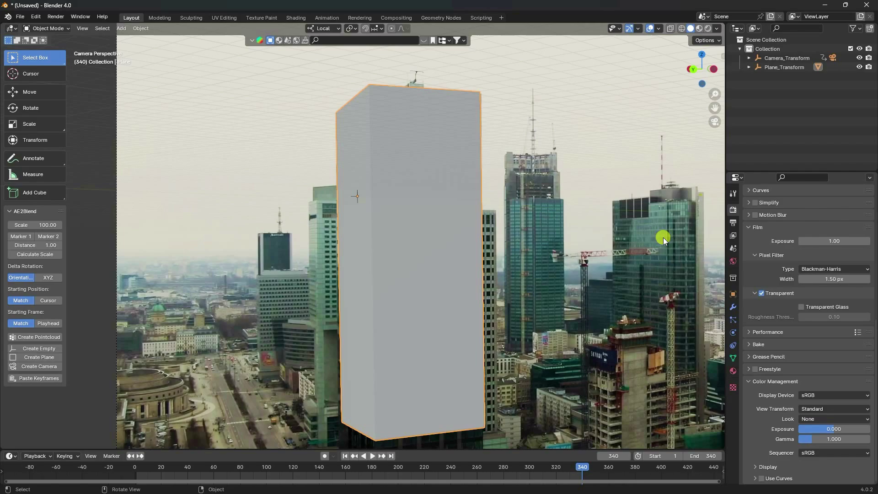
Step: Enable Shadow Catcher in the box's Visibility settings and check it in Rendered shading before returning to Solid
{"action": "left_click", "coordinate": [734, 295]}
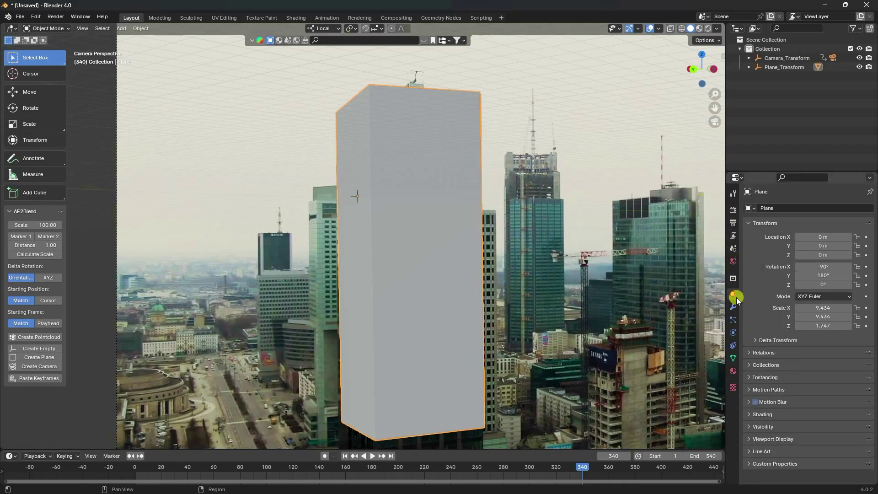
{"action": "left_click", "coordinate": [750, 427]}
{"action": "scroll", "coordinate": [752, 423], "scroll_direction": "down", "scroll_amount": 5}
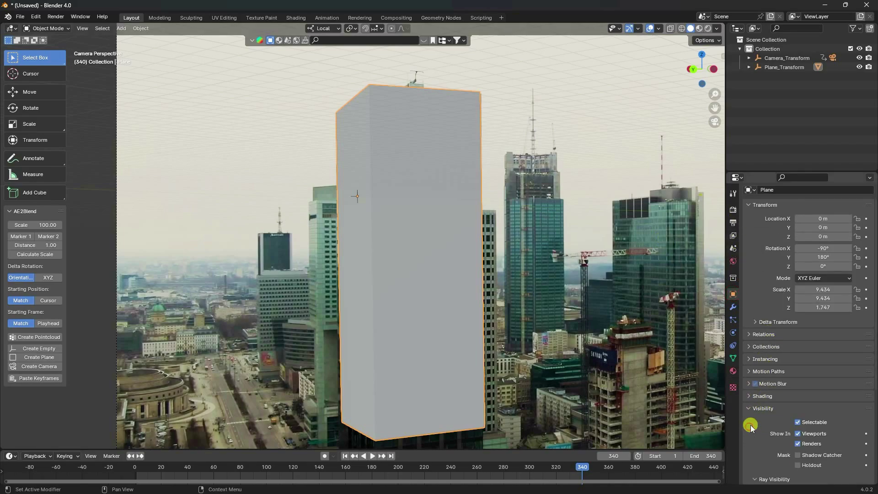
{"action": "left_click", "coordinate": [798, 364]}
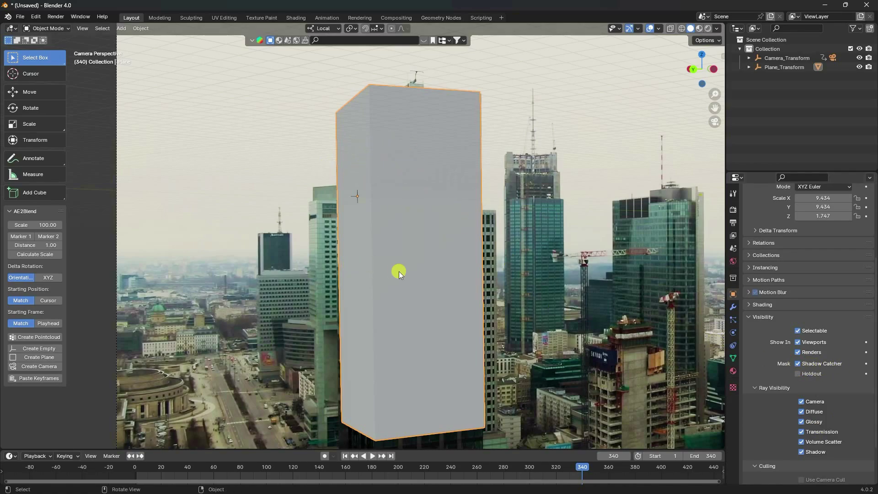
{"action": "left_click", "coordinate": [707, 29]}
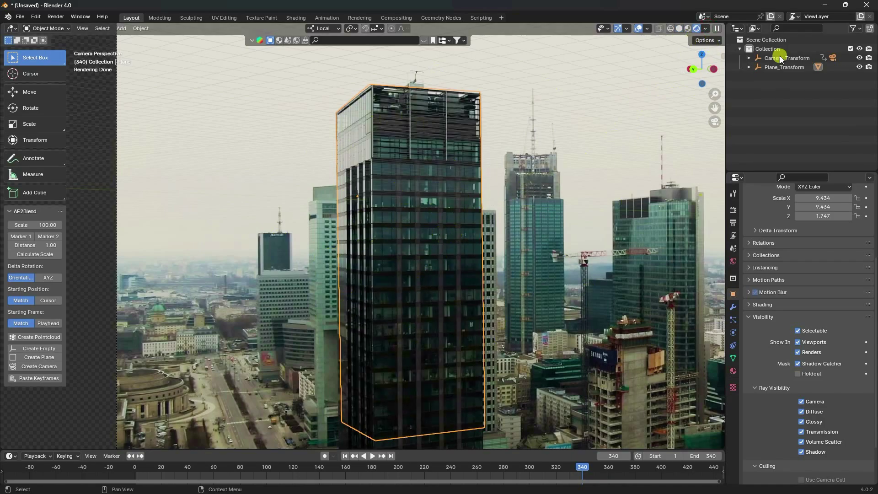
{"action": "left_click", "coordinate": [681, 28]}
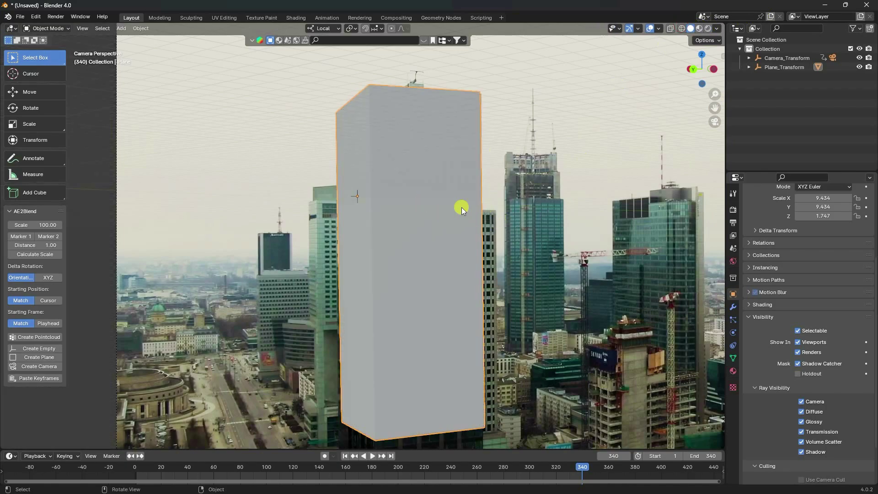
{"action": "middle_click_drag", "start_coordinate": [480, 212], "coordinate": [540, 173]}
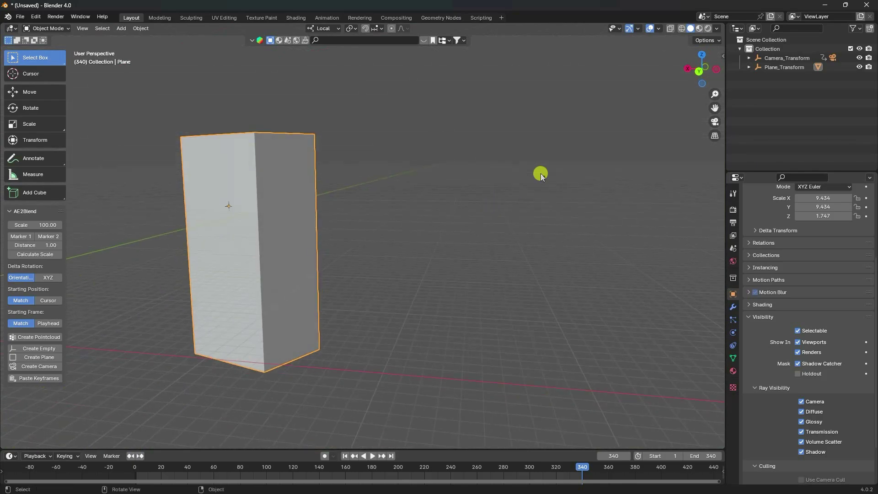
Step: Open the Sketchfab add-on panel in the viewport sidebar and log in
{"action": "left_click", "coordinate": [722, 56]}
{"action": "left_click", "coordinate": [718, 247]}
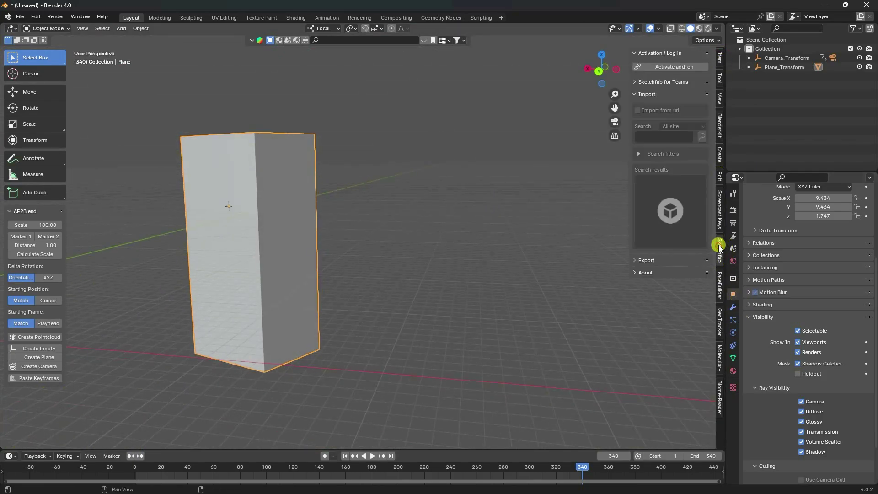
{"action": "left_click", "coordinate": [675, 67]}
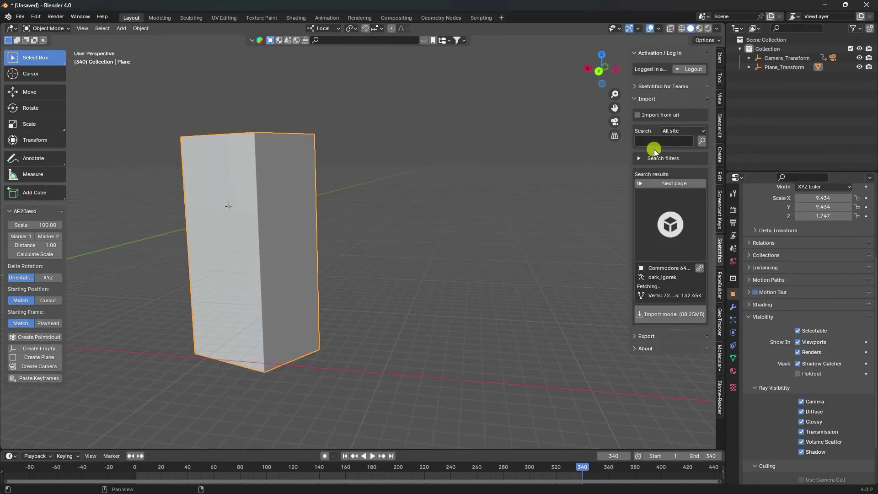
Step: Search Sketchfab for "sunglass" and import the plain black 2.79 MB Sunglass model
{"action": "left_click", "coordinate": [654, 141]}
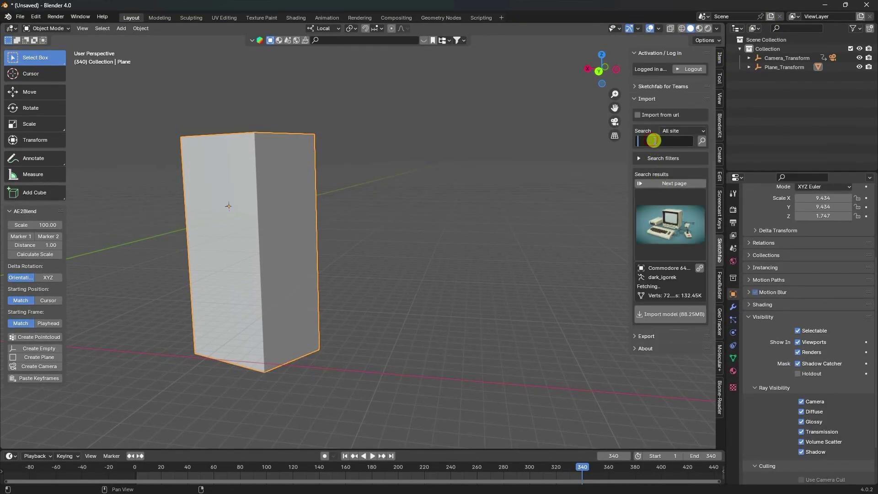
{"action": "type", "text": "sunglass"}
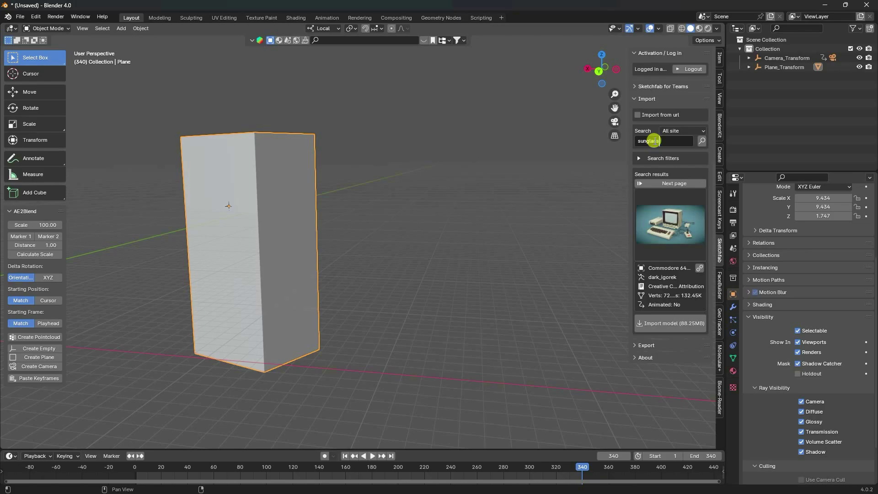
{"action": "key", "text": "Return"}
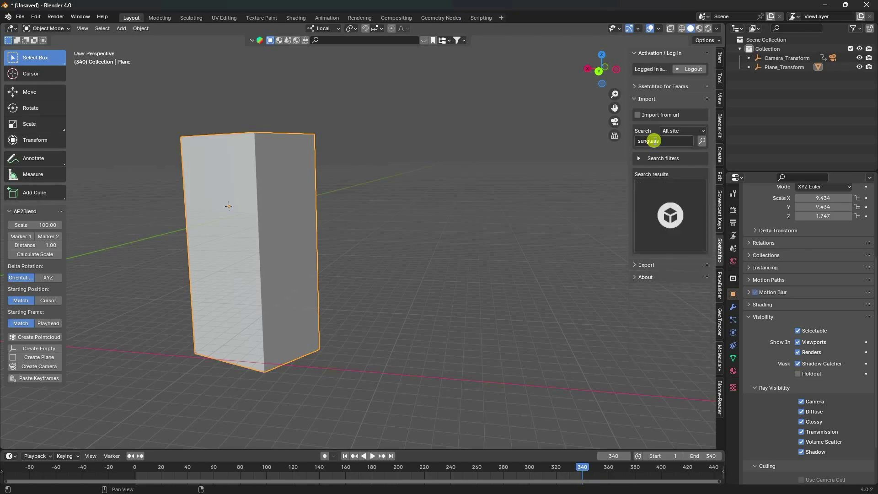
{"action": "left_click", "coordinate": [669, 230]}
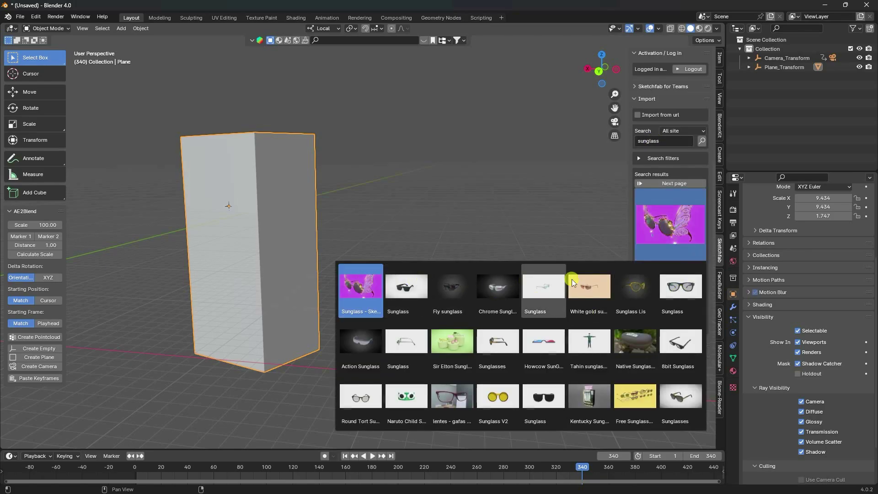
{"action": "left_click", "coordinate": [680, 290]}
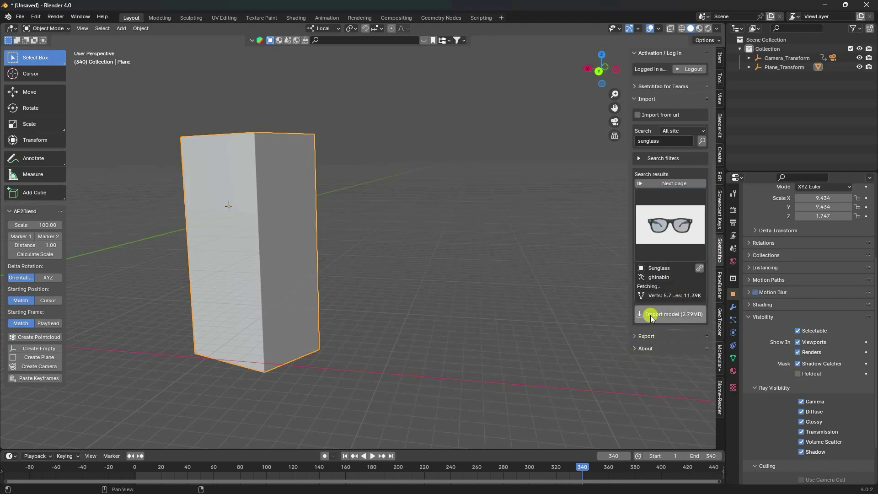
{"action": "left_click", "coordinate": [662, 316]}
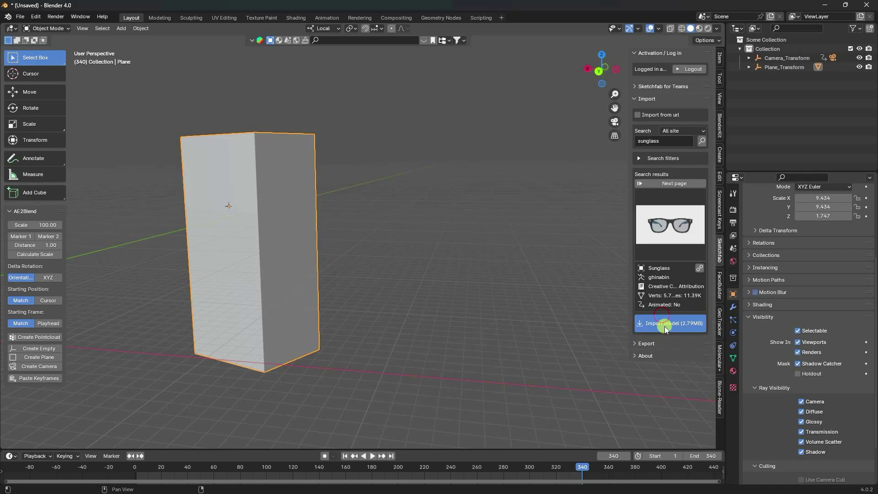
Step: Delete the duplicate Sunglass.001 and select the Sunglass object with its full hierarchy
{"action": "middle_click_drag", "start_coordinate": [550, 308], "coordinate": [326, 286]}
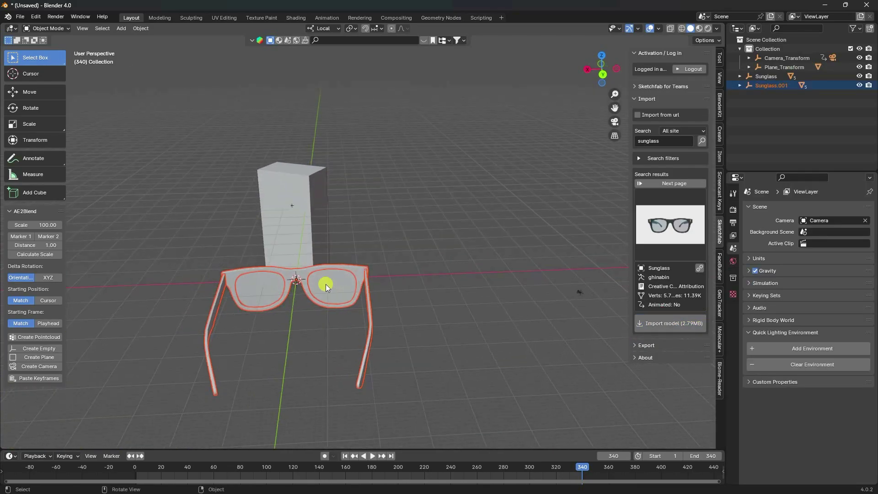
{"action": "left_click", "coordinate": [35, 109]}
{"action": "right_click", "coordinate": [769, 86]}
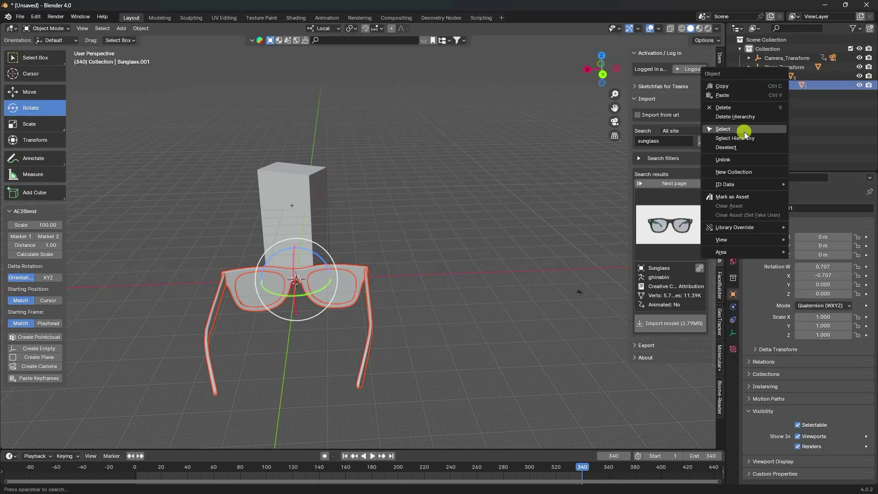
{"action": "left_click", "coordinate": [756, 122]}
{"action": "left_click", "coordinate": [765, 77]}
{"action": "right_click", "coordinate": [771, 79]}
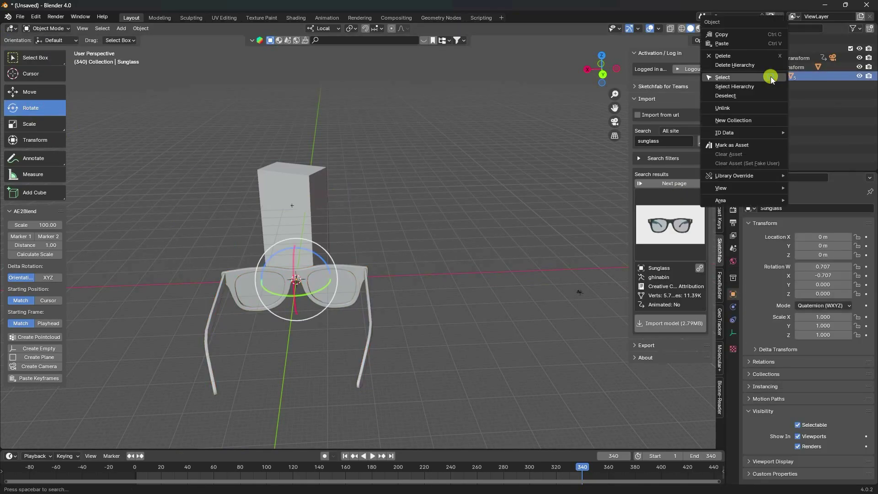
{"action": "left_click", "coordinate": [753, 86]}
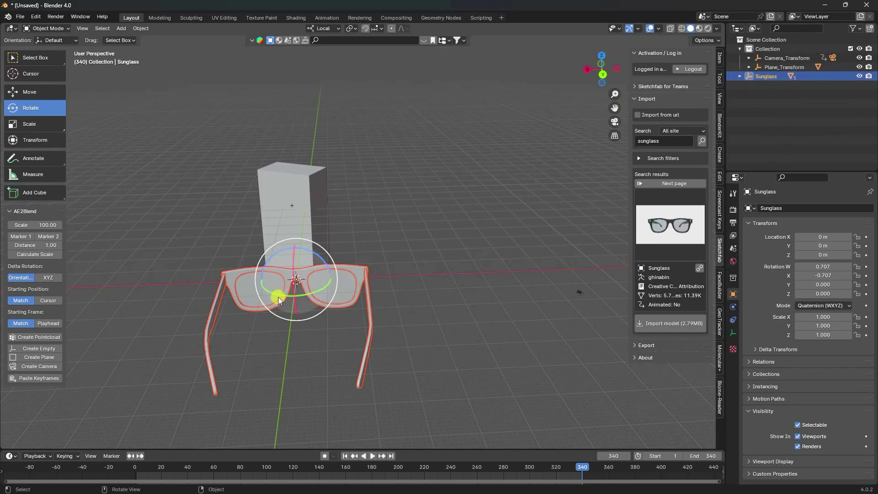
Step: Rotate the sunglasses upright and, in top view at frame 1, move them onto the box
{"action": "left_click_drag", "start_coordinate": [279, 294], "coordinate": [313, 265]}
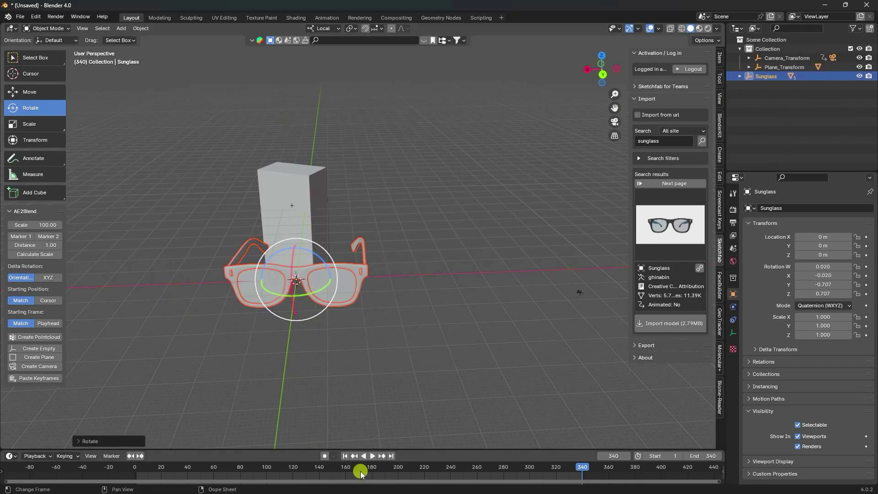
{"action": "left_click", "coordinate": [345, 456]}
{"action": "key", "text": "KP_7"}
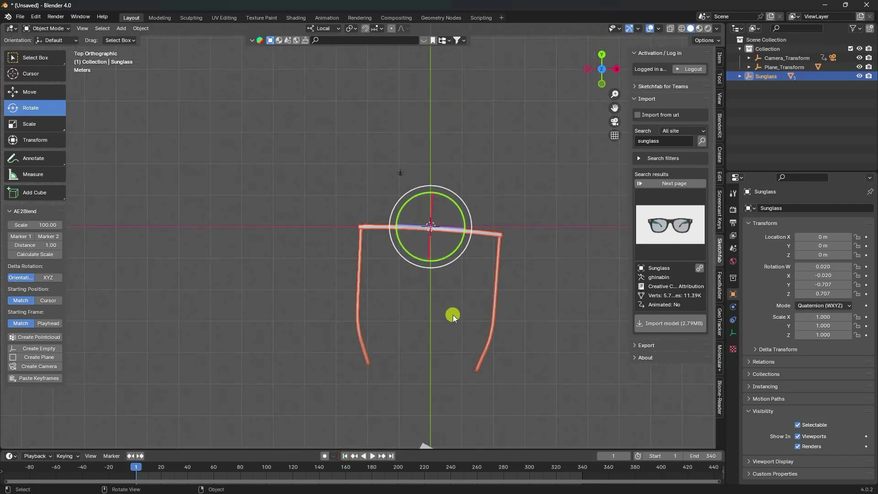
{"action": "middle_click_drag", "start_coordinate": [456, 323], "coordinate": [374, 267], "text": "shift"}
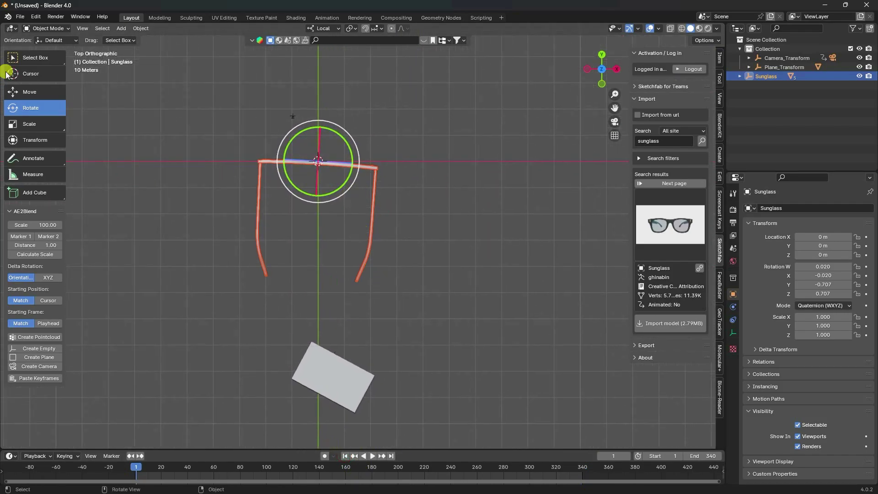
{"action": "left_click", "coordinate": [29, 91]}
{"action": "left_click_drag", "start_coordinate": [293, 175], "coordinate": [325, 350]}
{"action": "scroll", "coordinate": [325, 349], "scroll_direction": "up", "scroll_amount": 3}
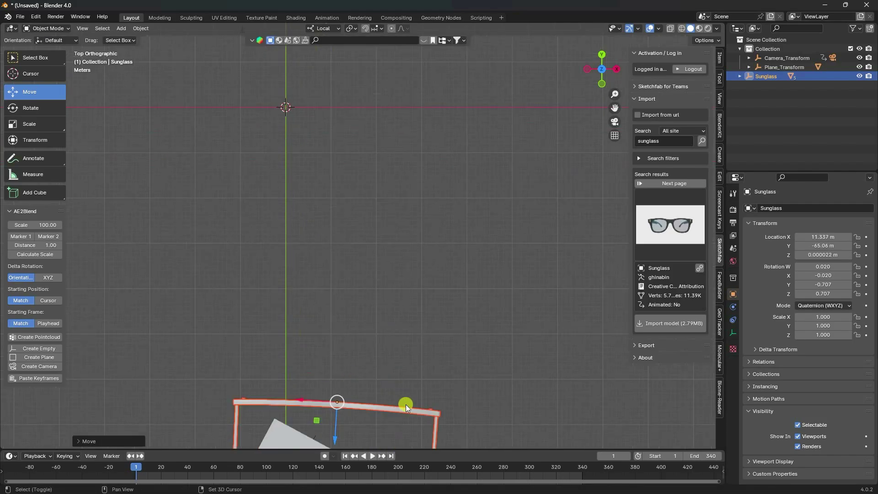
{"action": "middle_click_drag", "start_coordinate": [404, 401], "coordinate": [402, 251], "text": "shift"}
Step: Rotate the sunglasses about 24° to match the box and move them into place
{"action": "left_click", "coordinate": [25, 108]}
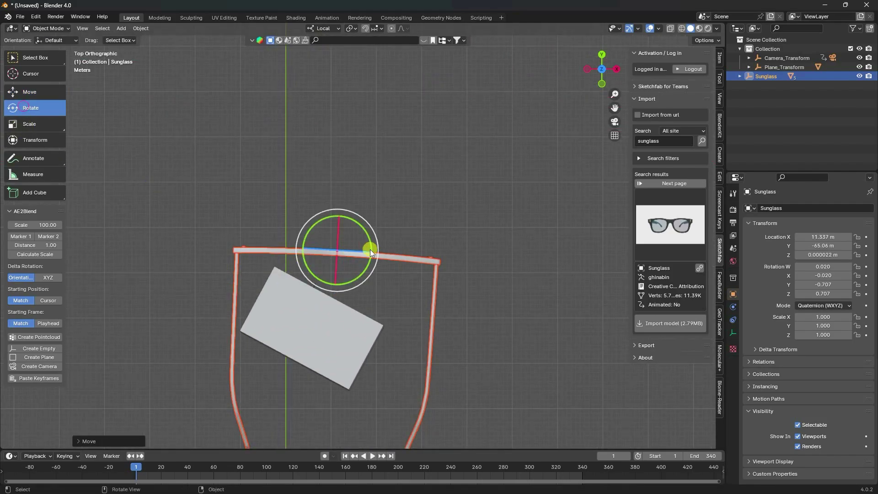
{"action": "left_click_drag", "start_coordinate": [369, 238], "coordinate": [375, 254]}
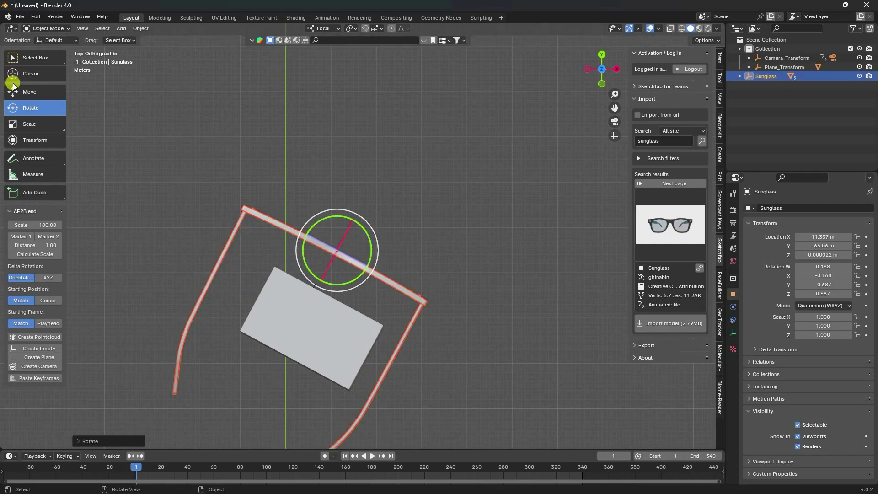
{"action": "left_click", "coordinate": [30, 92]}
{"action": "scroll", "coordinate": [402, 268], "scroll_direction": "up", "scroll_amount": 2}
{"action": "left_click", "coordinate": [270, 258]}
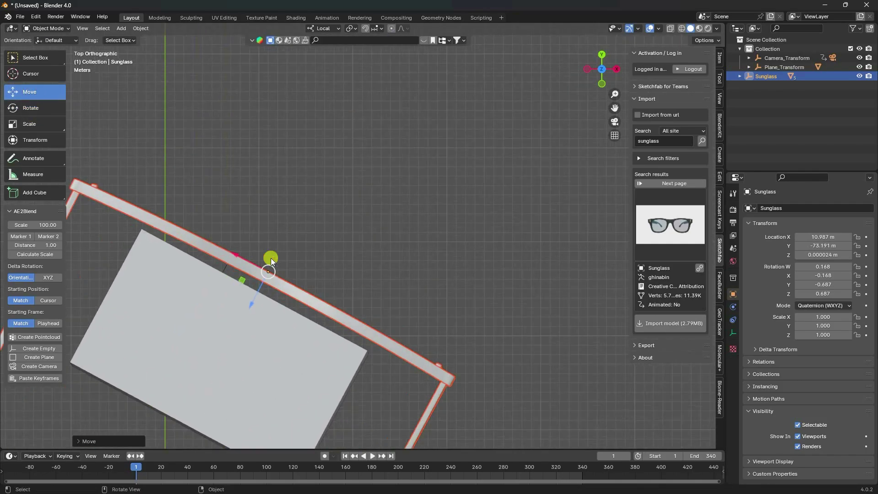
{"action": "scroll", "coordinate": [352, 239], "scroll_direction": "up", "scroll_amount": 2}
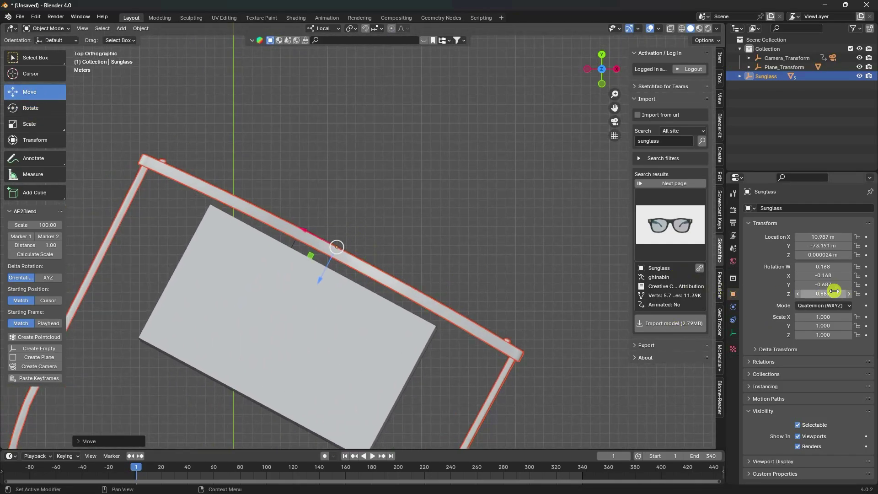
Step: Set the rotation mode to XYZ Euler with Z at 151.48° and nudge toward the box edge
{"action": "left_click", "coordinate": [823, 305]}
{"action": "left_click", "coordinate": [803, 323]}
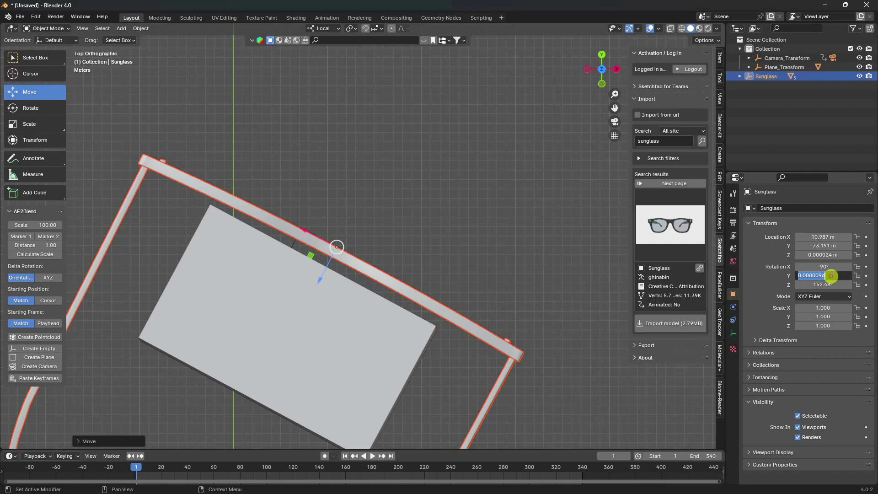
{"action": "left_click", "coordinate": [797, 284]}
{"action": "left_click_drag", "start_coordinate": [320, 275], "coordinate": [327, 251]}
Step: Scale the sunglasses to 0.653 and fine-tune their position on the box front
{"action": "key", "text": "s"}
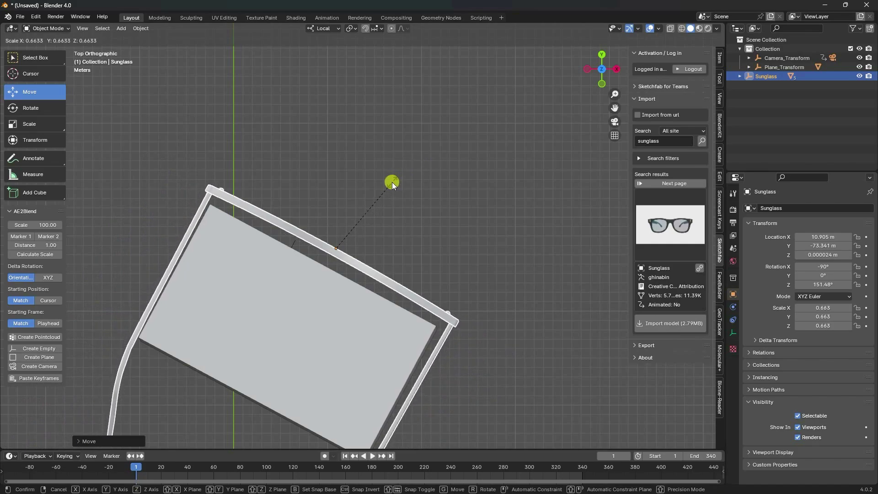
{"action": "left_click", "coordinate": [390, 183]}
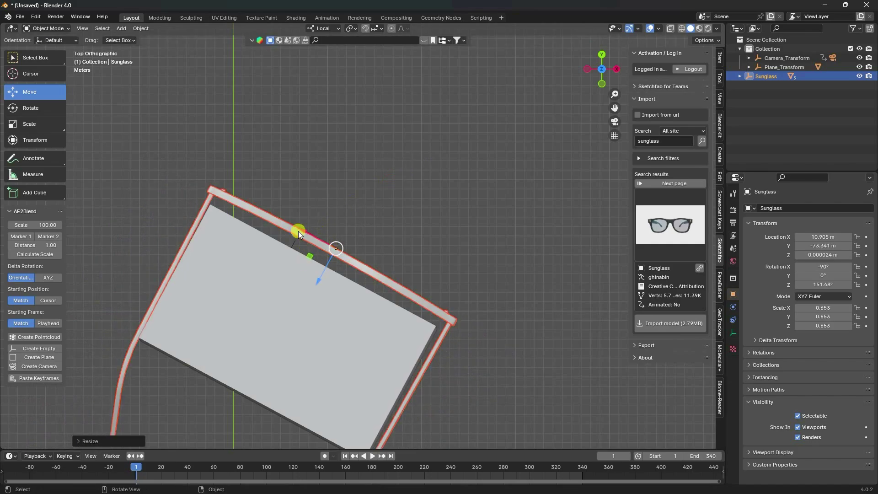
{"action": "left_click_drag", "start_coordinate": [304, 232], "coordinate": [304, 235]}
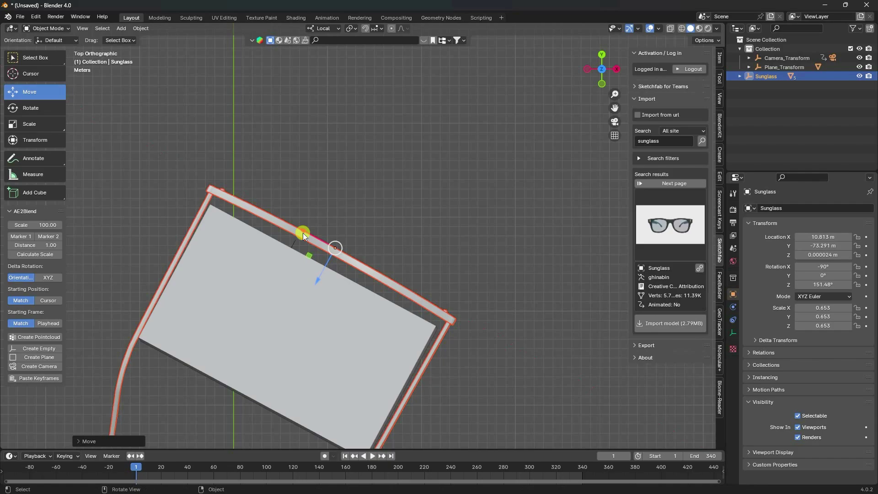
{"action": "left_click_drag", "start_coordinate": [322, 274], "coordinate": [316, 277]}
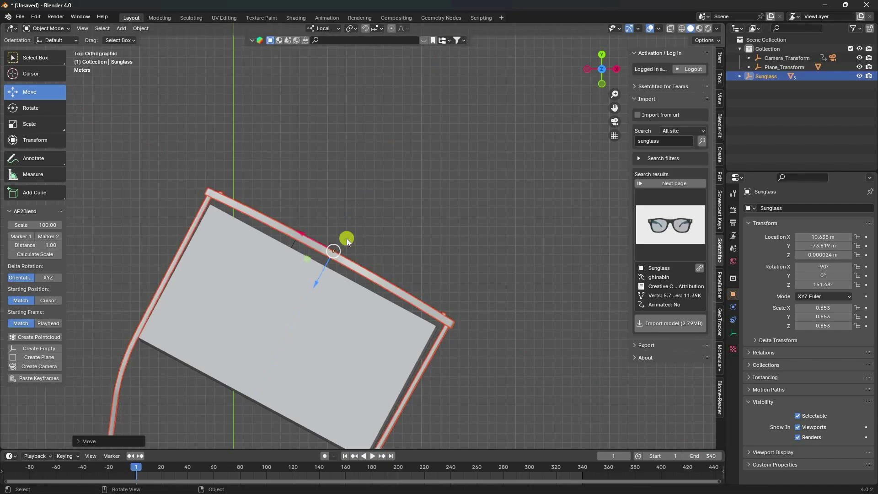
{"action": "middle_click_drag", "start_coordinate": [353, 287], "coordinate": [305, 347]}
Step: Raise the sunglasses to 9.2016 m and search Sketchfab for 'headphone' models
{"action": "key", "text": "KP_0"}
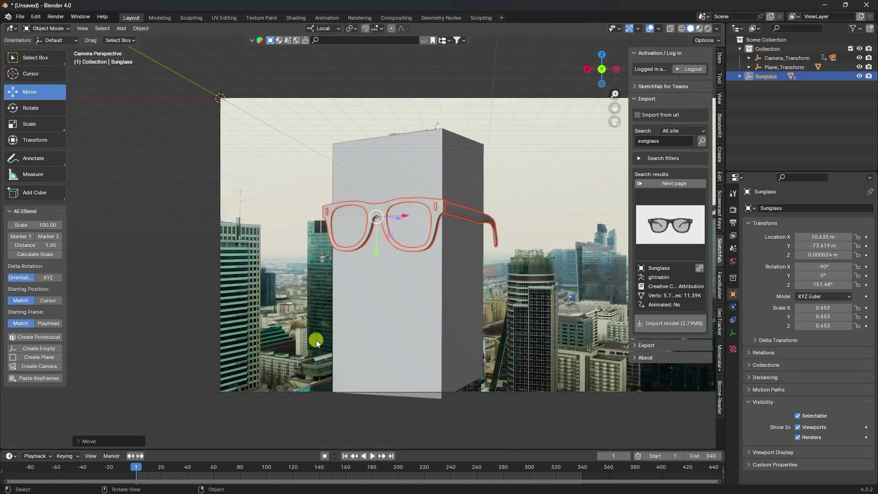
{"action": "left_click_drag", "start_coordinate": [377, 252], "coordinate": [368, 202]}
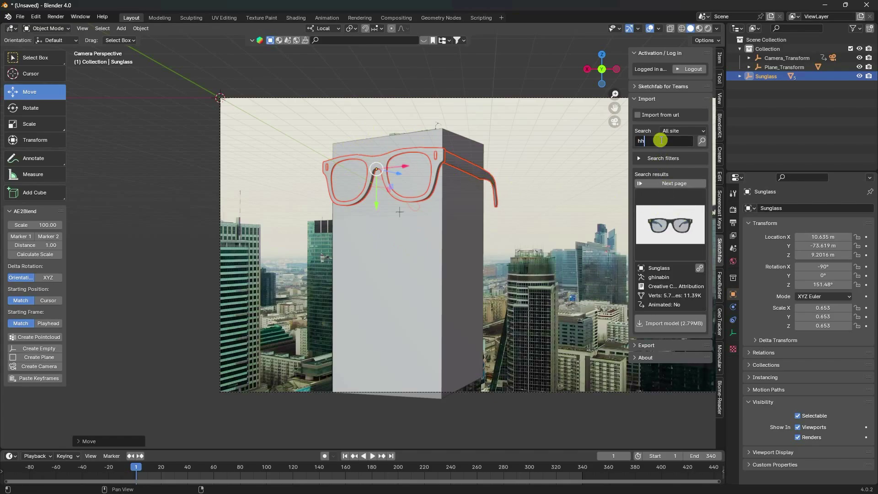
{"action": "type", "text": "one"}
{"action": "left_click", "coordinate": [701, 141]}
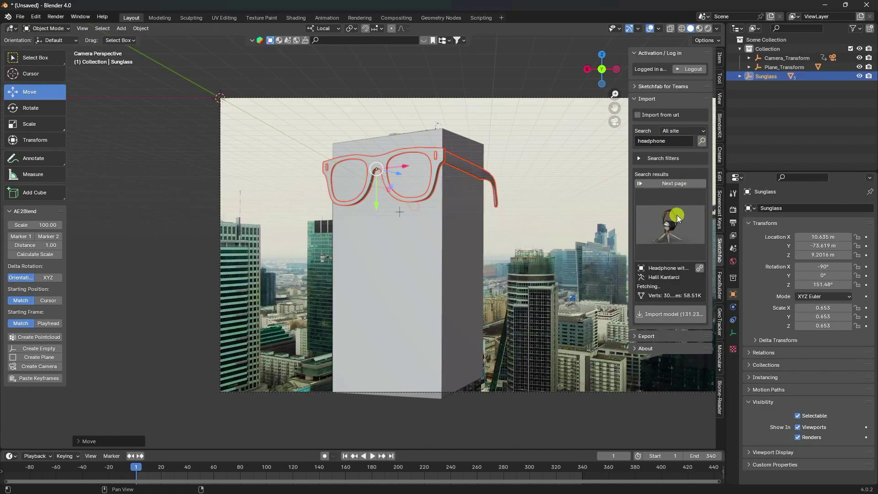
{"action": "left_click", "coordinate": [676, 214]}
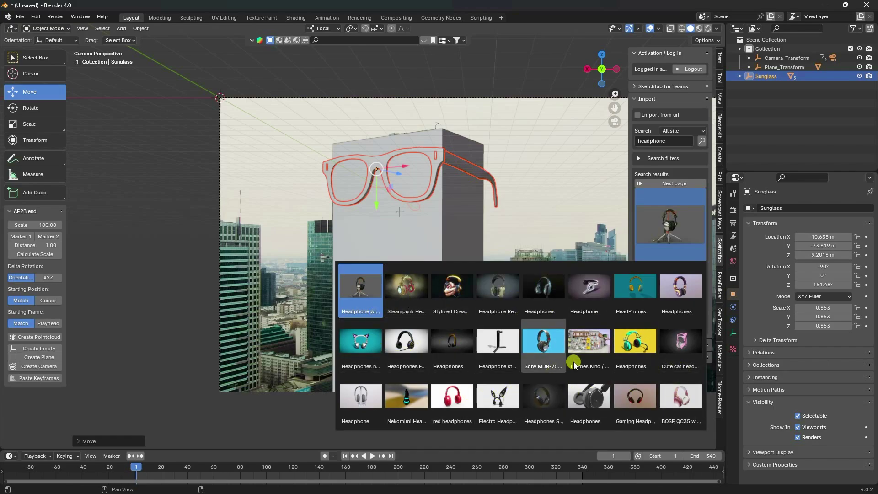
{"action": "left_click", "coordinate": [794, 131]}
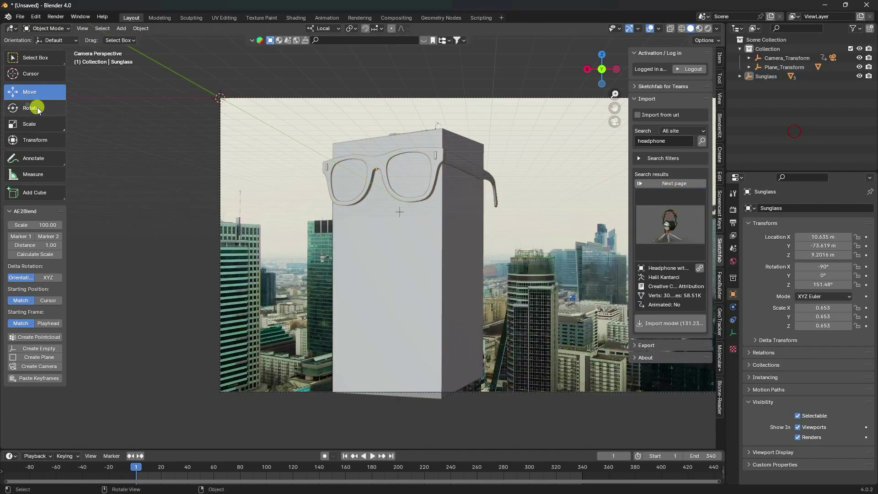
{"action": "left_click", "coordinate": [28, 21]}
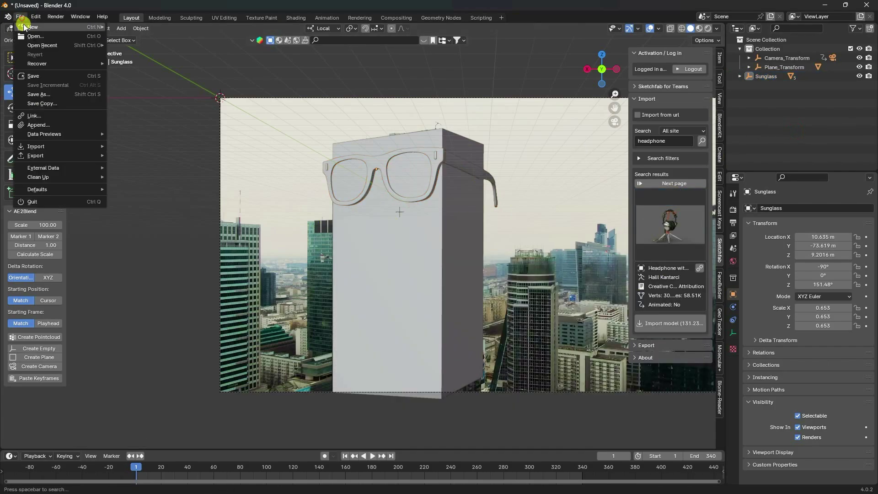
Step: Append the HeadPhone collection from Desktop/hEADPHONE vvfx/Headphone/Headphone.blend
{"action": "left_click", "coordinate": [41, 126]}
{"action": "left_click", "coordinate": [274, 152]}
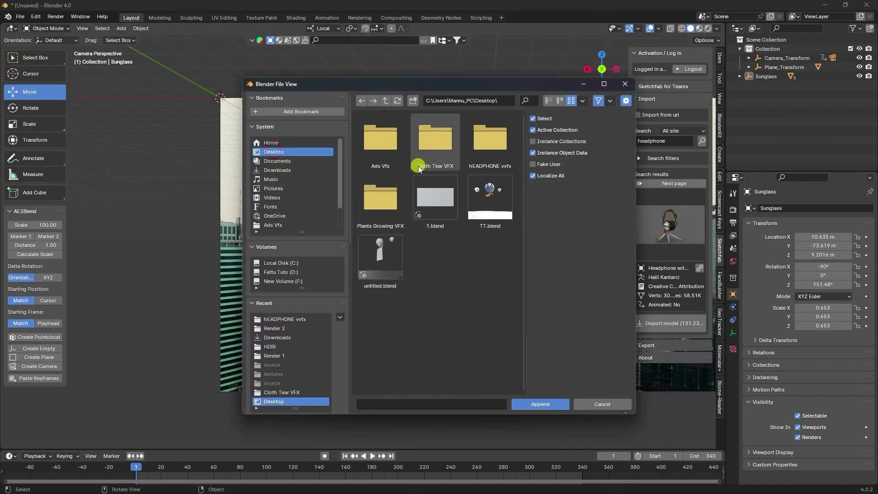
{"action": "double_click", "coordinate": [489, 156]}
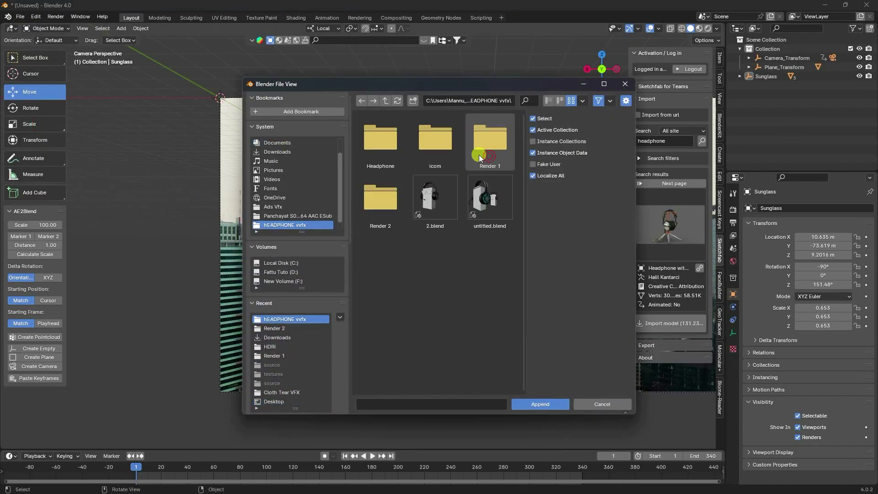
{"action": "double_click", "coordinate": [377, 147]}
{"action": "double_click", "coordinate": [378, 147]}
{"action": "double_click", "coordinate": [421, 172]}
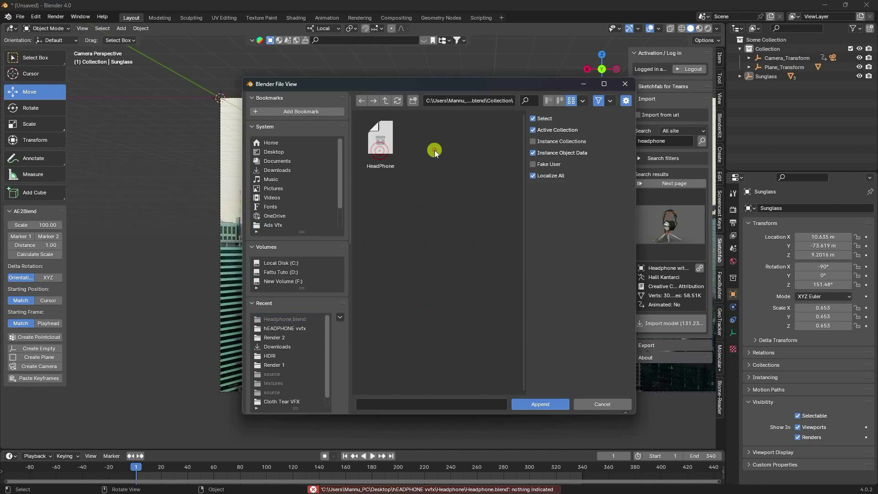
{"action": "left_click", "coordinate": [383, 139]}
{"action": "left_click", "coordinate": [533, 401]}
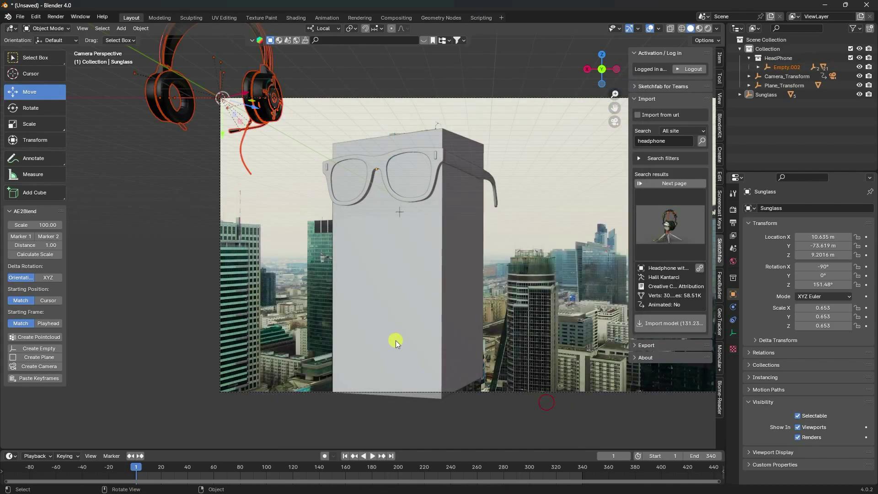
Step: Move HeadPhone to the scene's top level, select its objects, and view from top
{"action": "key", "text": "KP_0"}
{"action": "scroll", "coordinate": [434, 275], "scroll_direction": "down", "scroll_amount": 1}
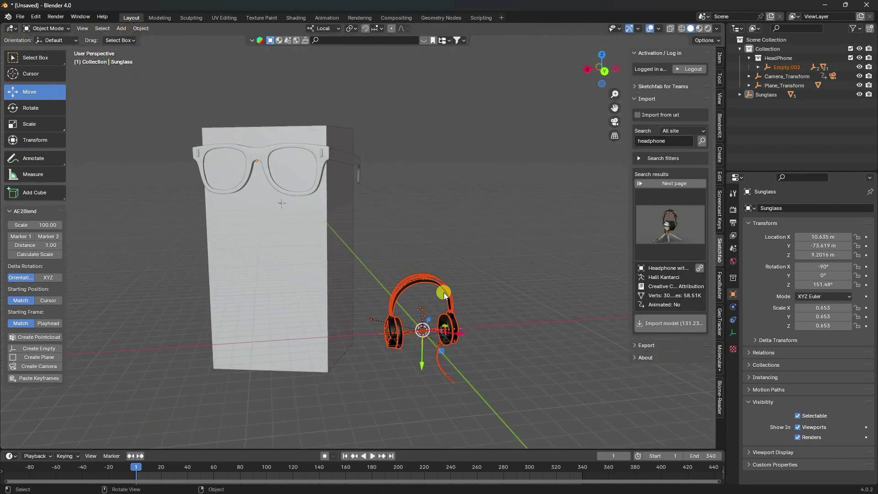
{"action": "left_click", "coordinate": [749, 58]}
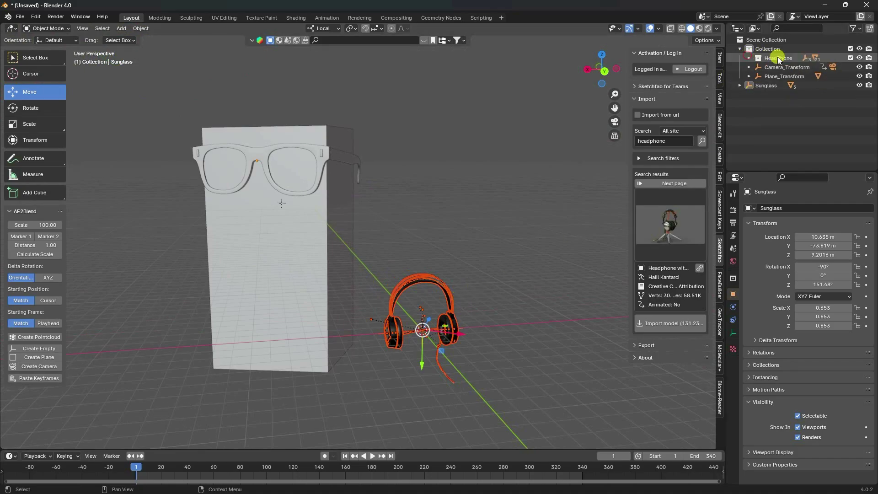
{"action": "left_click_drag", "start_coordinate": [776, 58], "coordinate": [762, 83]}
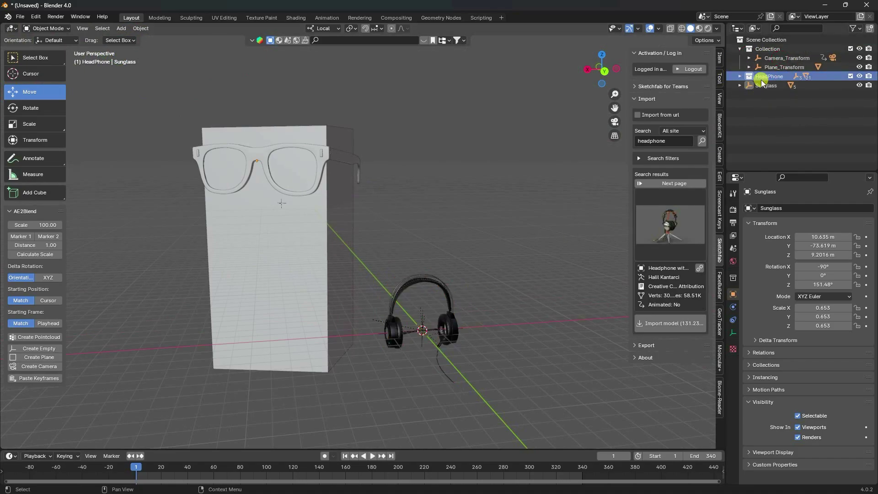
{"action": "right_click", "coordinate": [788, 82]}
{"action": "key", "text": "Escape"}
{"action": "right_click", "coordinate": [764, 79]}
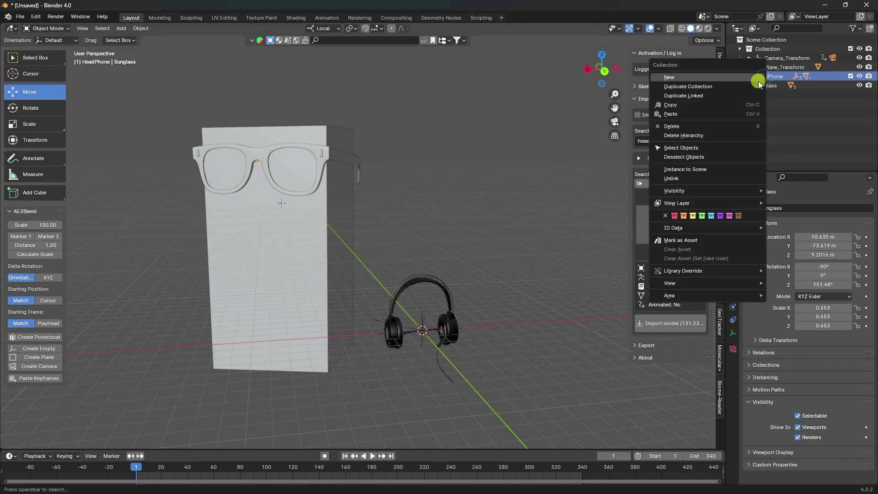
{"action": "left_click", "coordinate": [684, 147]}
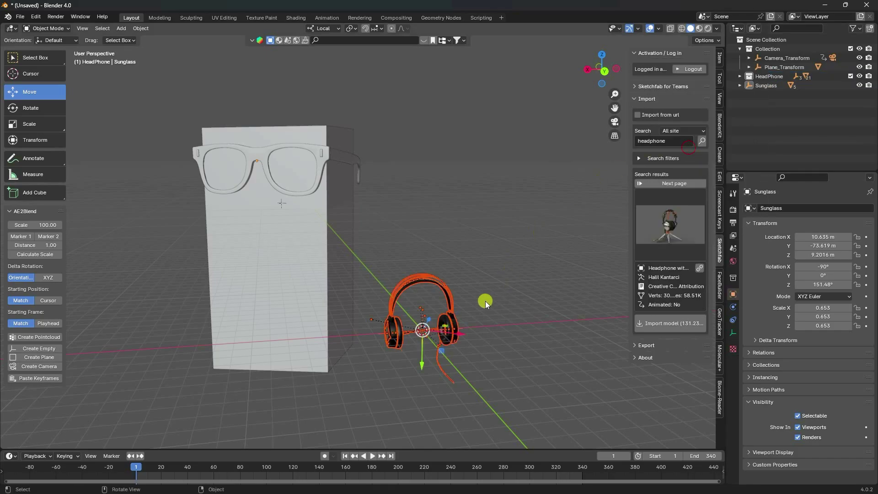
{"action": "key", "text": "KP_7"}
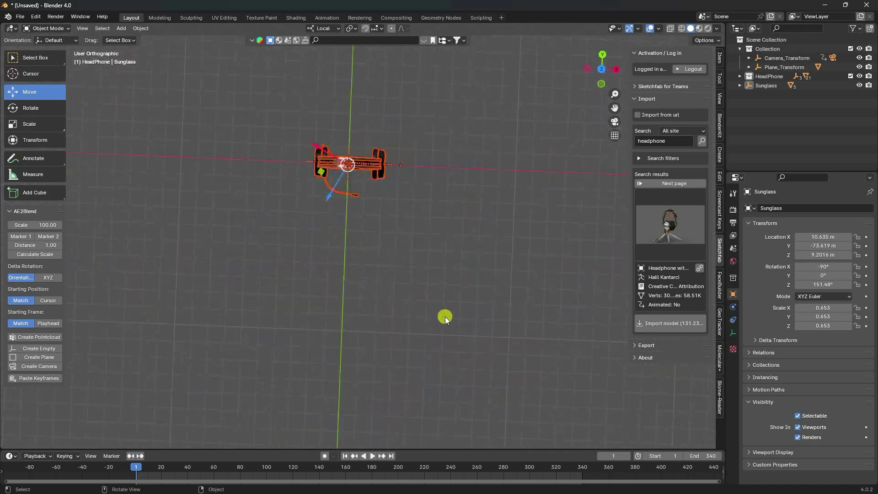
Step: Move the headphones down toward the tower box and scale them up
{"action": "scroll", "coordinate": [446, 317], "scroll_direction": "down", "scroll_amount": 6}
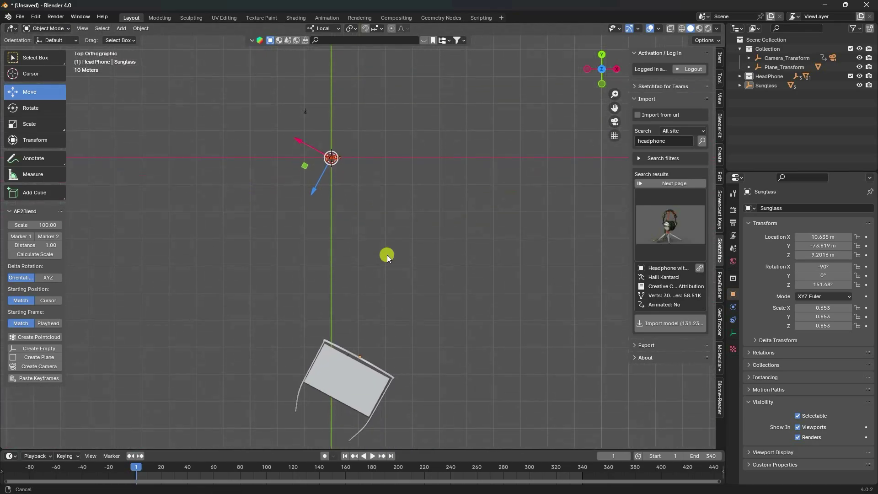
{"action": "left_click_drag", "start_coordinate": [305, 166], "coordinate": [335, 351]}
{"action": "scroll", "coordinate": [421, 388], "scroll_direction": "up", "scroll_amount": 4}
{"action": "key", "text": "s"}
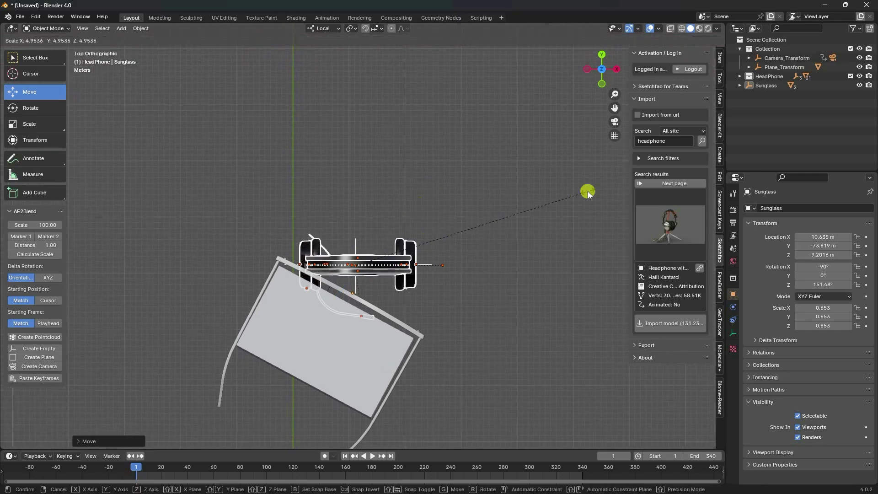
{"action": "left_click", "coordinate": [577, 183]}
{"action": "key", "text": "s"}
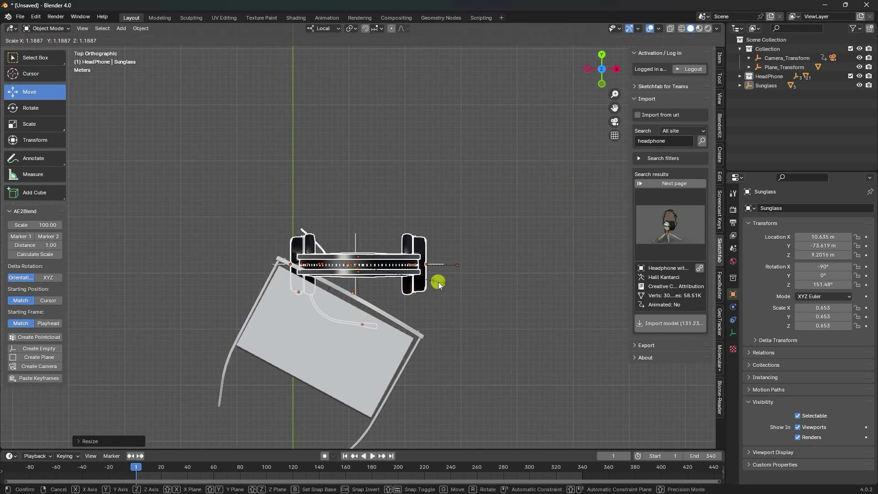
{"action": "left_click", "coordinate": [467, 273]}
Step: Rotate the headphones to line up with the box
{"action": "left_click", "coordinate": [33, 108]}
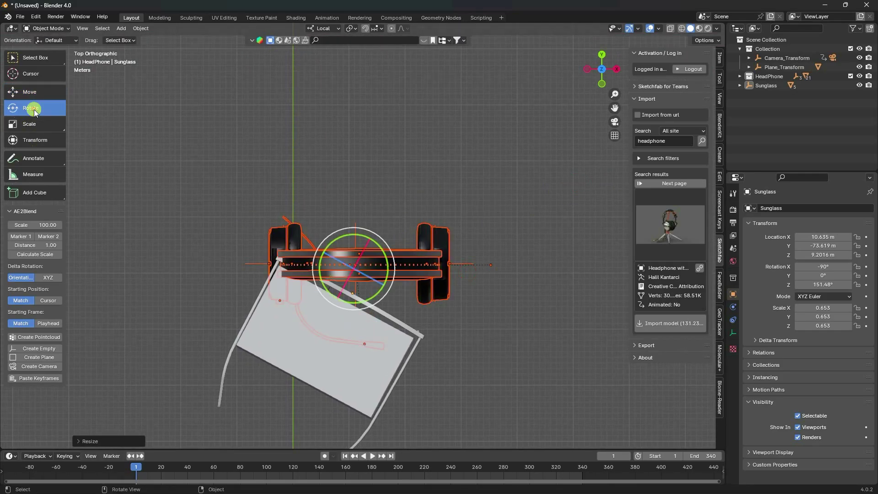
{"action": "scroll", "coordinate": [462, 303], "scroll_direction": "up", "scroll_amount": 2}
{"action": "left_click", "coordinate": [461, 303]}
{"action": "left_click_drag", "start_coordinate": [374, 306], "coordinate": [344, 240]}
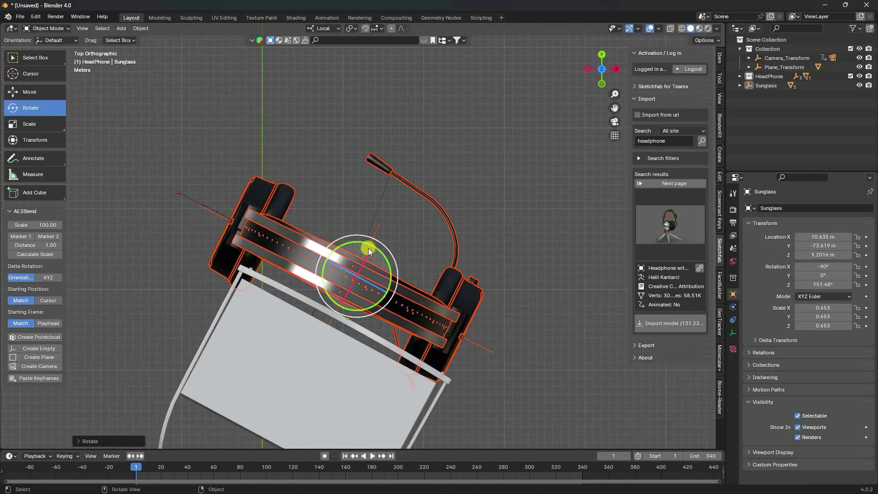
{"action": "scroll", "coordinate": [368, 248], "scroll_direction": "up", "scroll_amount": 2}
{"action": "left_click", "coordinate": [2, 72]}
{"action": "left_click", "coordinate": [28, 92]}
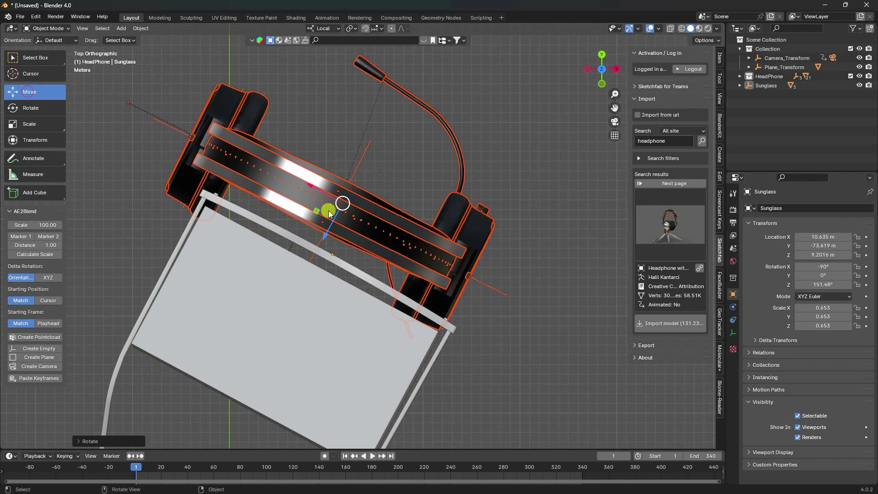
Step: Slide the headphones over the box, enlarge them again, and nudge them onto it
{"action": "left_click_drag", "start_coordinate": [328, 210], "coordinate": [274, 337]}
{"action": "key", "text": "s"}
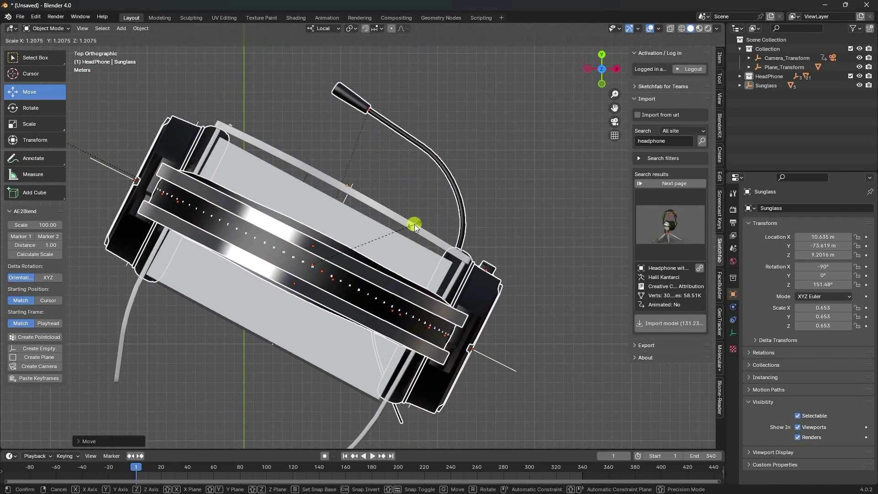
{"action": "left_click", "coordinate": [424, 219]}
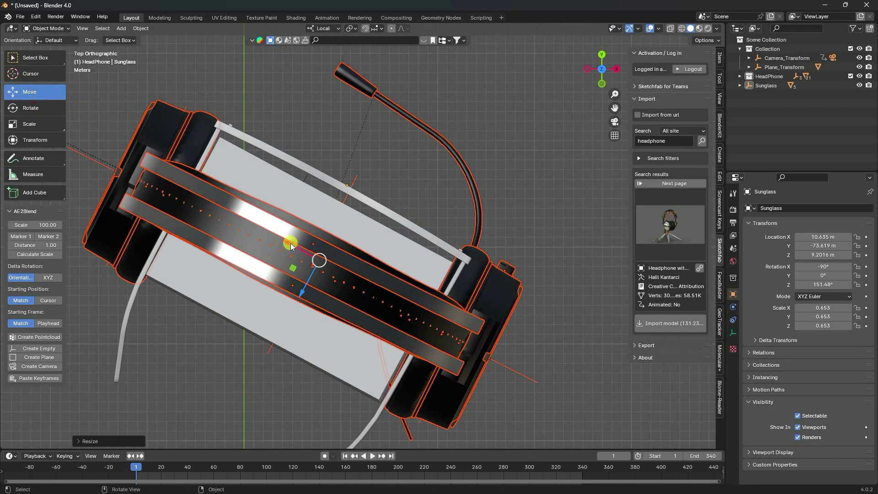
{"action": "left_click_drag", "start_coordinate": [291, 246], "coordinate": [291, 250]}
{"action": "left_click_drag", "start_coordinate": [306, 290], "coordinate": [300, 295]}
{"action": "left_click", "coordinate": [388, 275]}
Step: Select Empty.002 with its children, rotate it to 152° on Z, and nudge along X
{"action": "left_click", "coordinate": [740, 75]}
{"action": "right_click", "coordinate": [764, 85]}
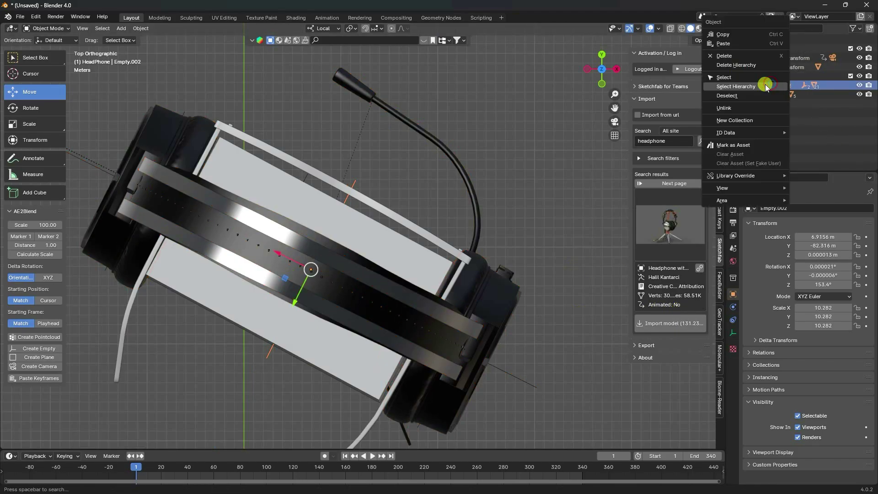
{"action": "left_click", "coordinate": [765, 84]}
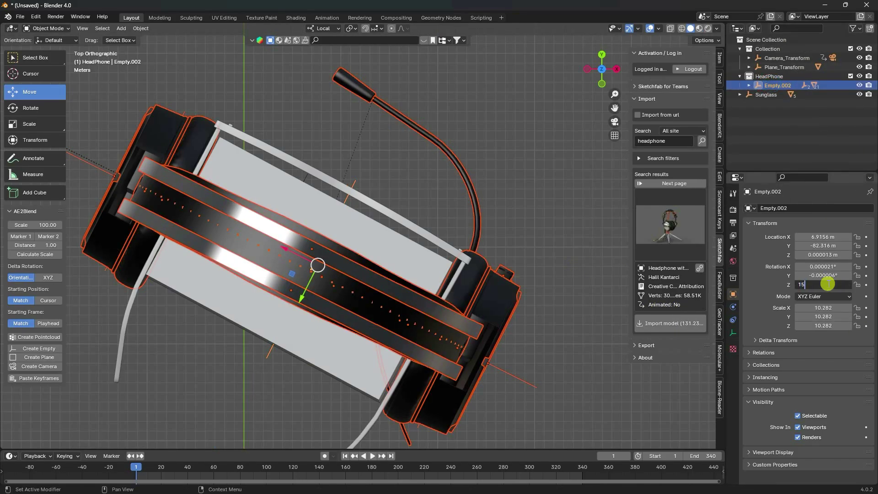
{"action": "key", "text": "Return"}
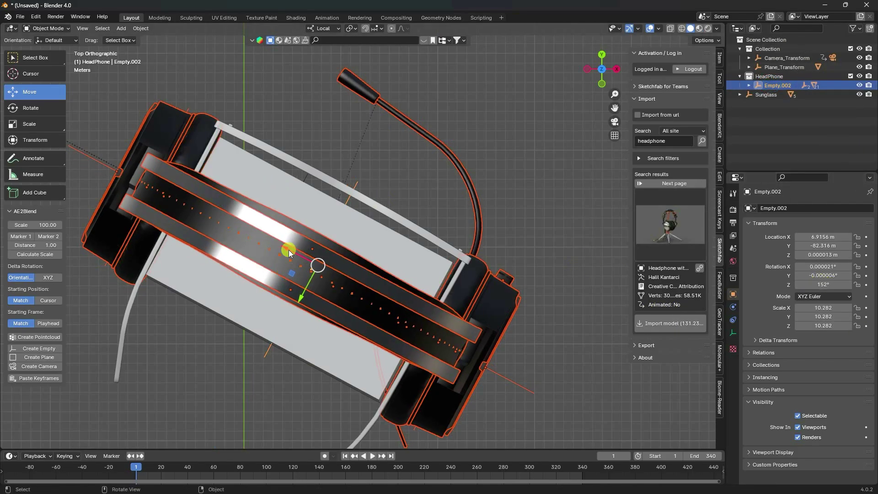
{"action": "left_click_drag", "start_coordinate": [289, 252], "coordinate": [285, 247]}
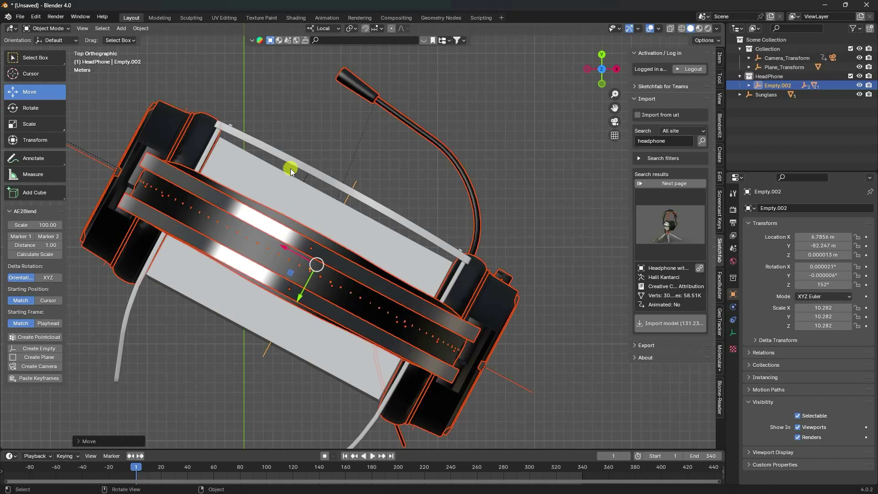
Step: Check the headphone placement through the scene camera with nothing selected
{"action": "key", "text": "KP_0"}
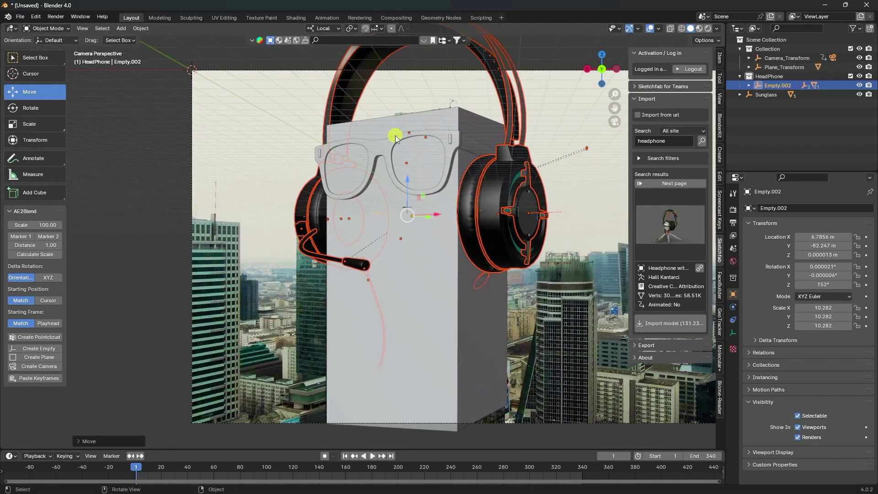
{"action": "scroll", "coordinate": [394, 180], "scroll_direction": "up", "scroll_amount": 4}
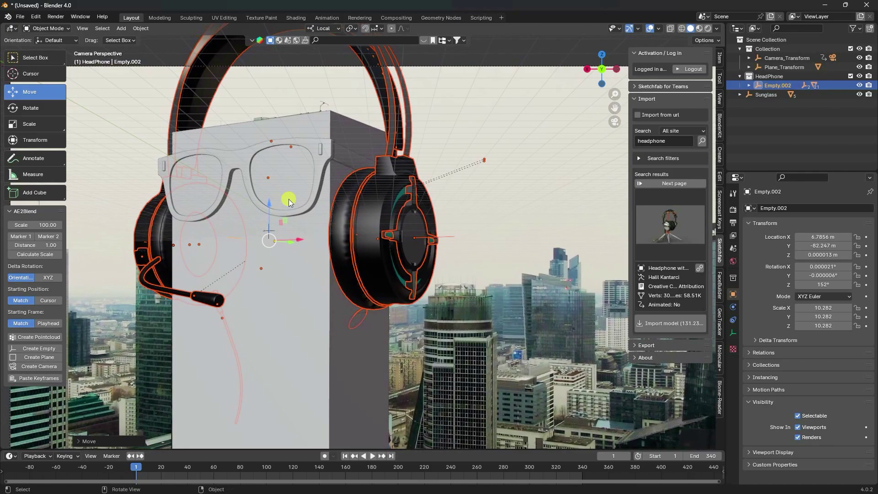
{"action": "left_click", "coordinate": [476, 52]}
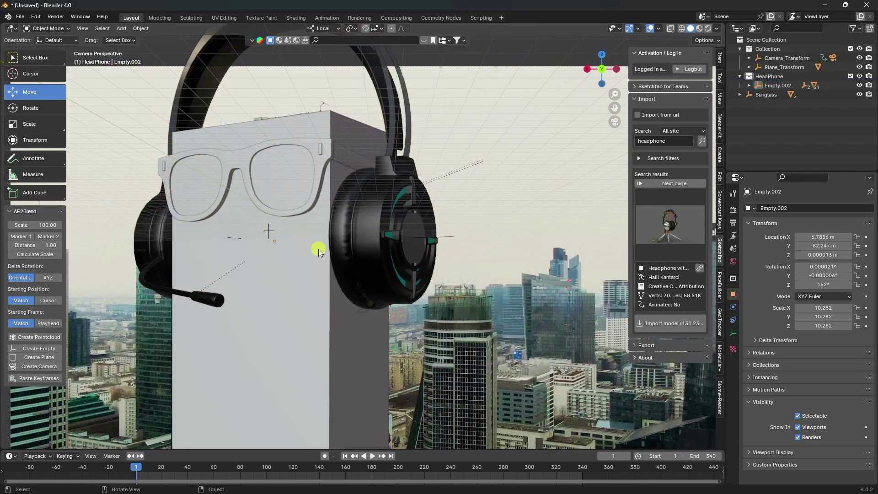
{"action": "scroll", "coordinate": [318, 249], "scroll_direction": "down", "scroll_amount": 2}
{"action": "scroll", "coordinate": [318, 249], "scroll_direction": "up", "scroll_amount": 1}
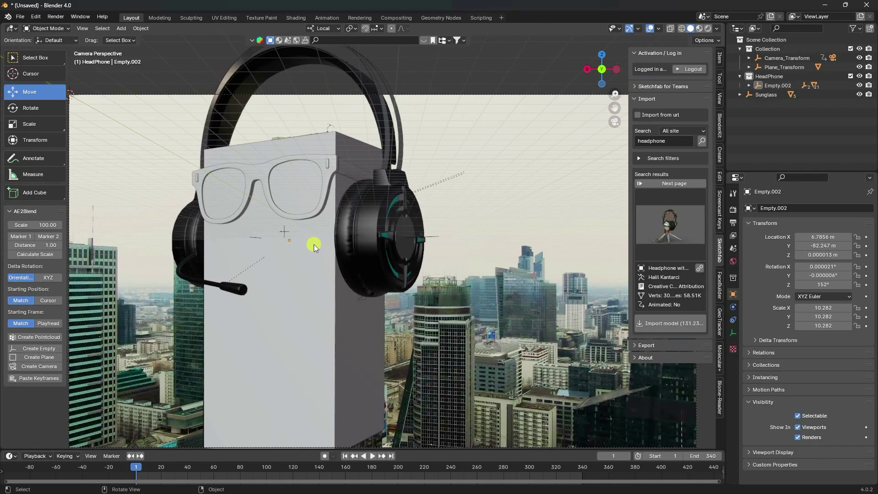
Step: Add a Sun light to the scene
{"action": "left_click", "coordinate": [121, 29]}
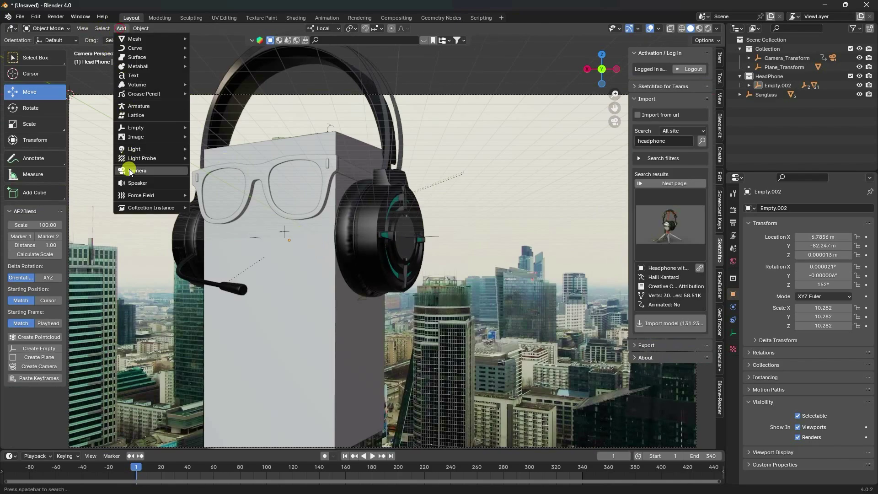
{"action": "mouse_move", "coordinate": [135, 149]}
{"action": "left_click", "coordinate": [206, 158]}
{"action": "key", "text": "KP_0"}
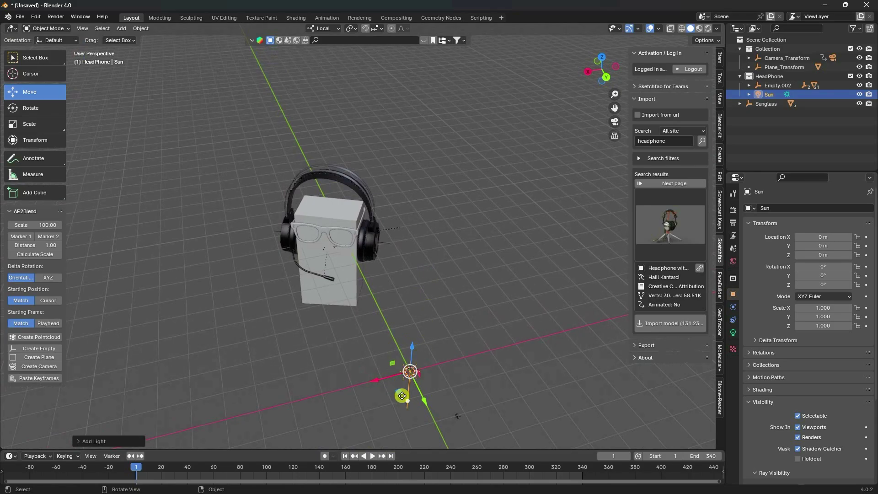
Step: Raise the Sun above the model and move it out of the HeadPhone collection
{"action": "left_click_drag", "start_coordinate": [400, 392], "coordinate": [373, 106]}
{"action": "key", "text": "z"}
{"action": "middle_click_drag", "start_coordinate": [373, 107], "coordinate": [481, 76]}
{"action": "left_click_drag", "start_coordinate": [460, 61], "coordinate": [395, 185]}
{"action": "middle_click_drag", "start_coordinate": [395, 184], "coordinate": [409, 112]}
{"action": "mouse_move", "coordinate": [767, 94]}
{"action": "left_mouse_down"}
{"action": "mouse_move", "coordinate": [775, 97]}
{"action": "mouse_move", "coordinate": [770, 123]}
{"action": "mouse_move", "coordinate": [757, 98]}
{"action": "left_mouse_up"}
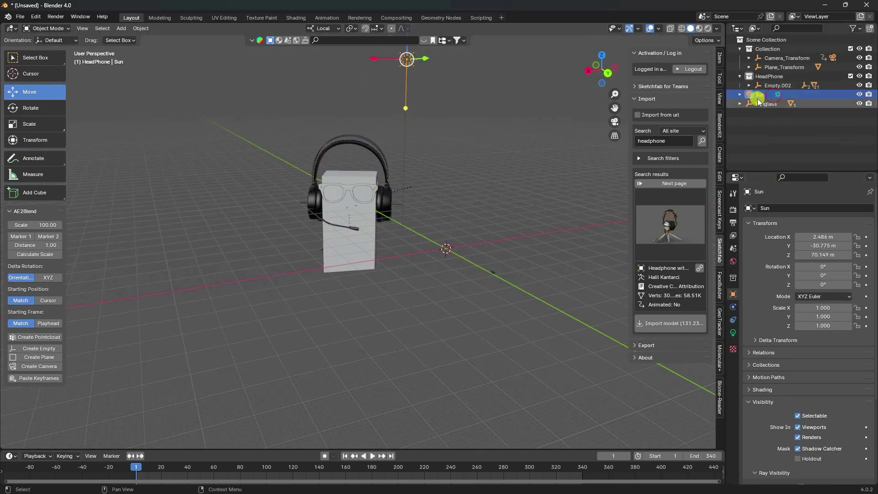
Step: Set the Sun's strength to 2 and angle to 20°
{"action": "left_click", "coordinate": [733, 333]}
{"action": "left_click_drag", "start_coordinate": [808, 270], "coordinate": [822, 271]}
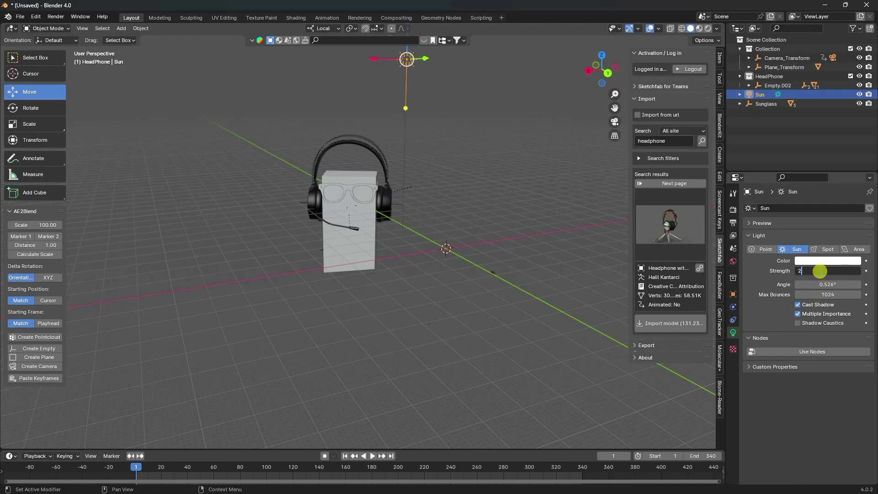
{"action": "type", "text": "2"}
{"action": "key", "text": "Return"}
{"action": "left_click", "coordinate": [825, 282]}
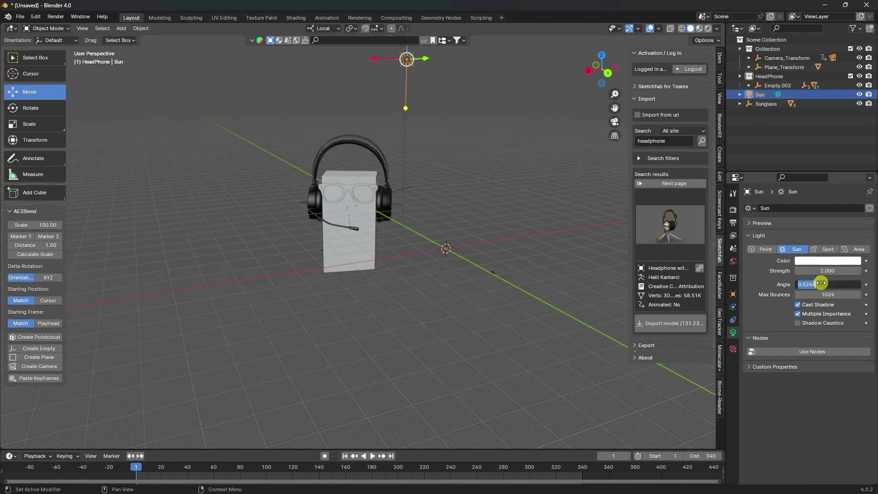
{"action": "key", "text": "Return"}
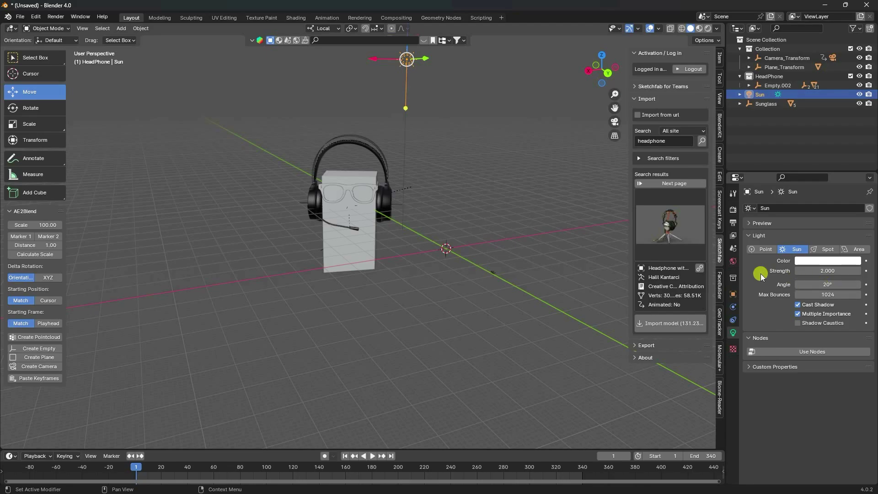
Step: Set the World colour to an Environment Texture using D:\HDRI\sunset_jhbcentral_4k.exr
{"action": "left_click", "coordinate": [733, 261]}
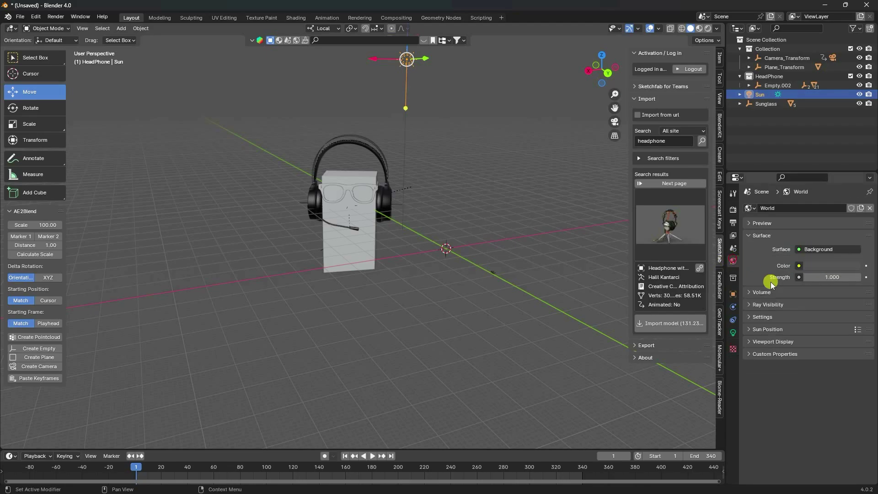
{"action": "left_click", "coordinate": [797, 265]}
{"action": "left_click", "coordinate": [608, 306]}
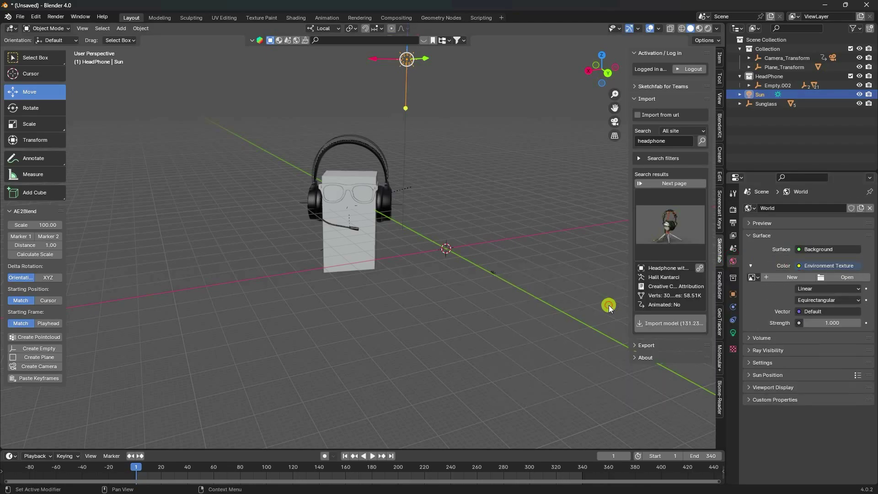
{"action": "left_click", "coordinate": [832, 277]}
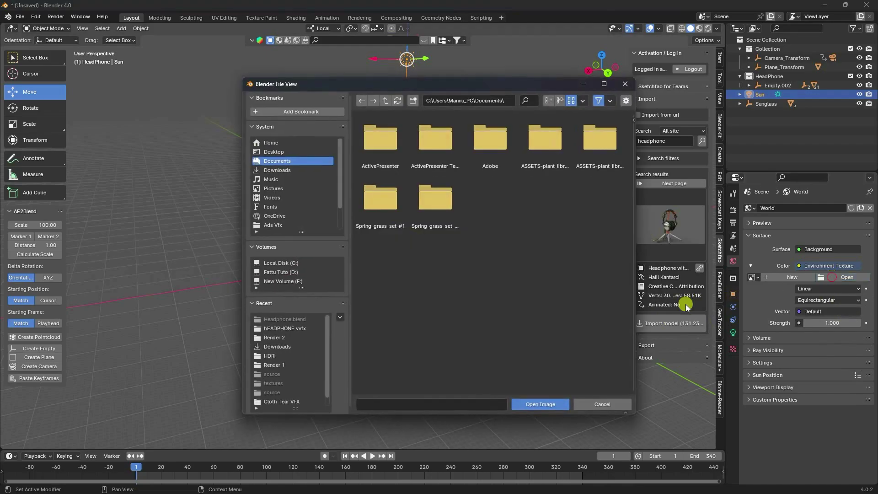
{"action": "left_click", "coordinate": [272, 355]}
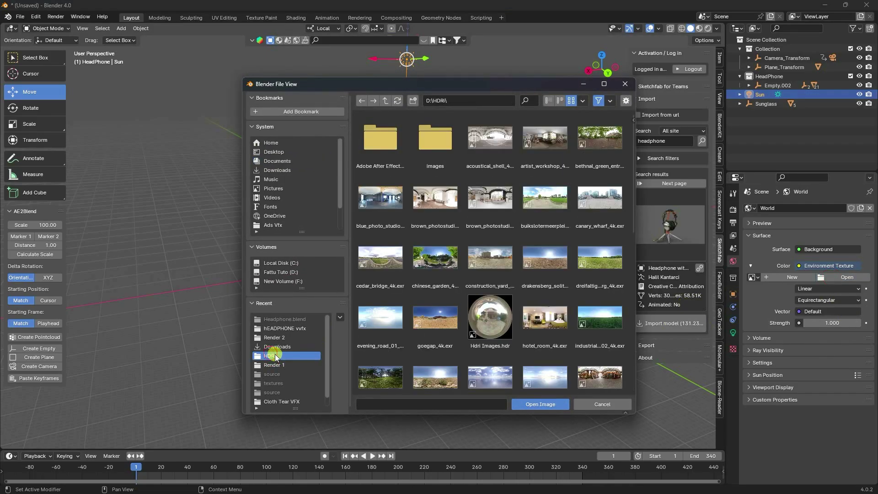
{"action": "scroll", "coordinate": [466, 329], "scroll_direction": "down", "scroll_amount": 10}
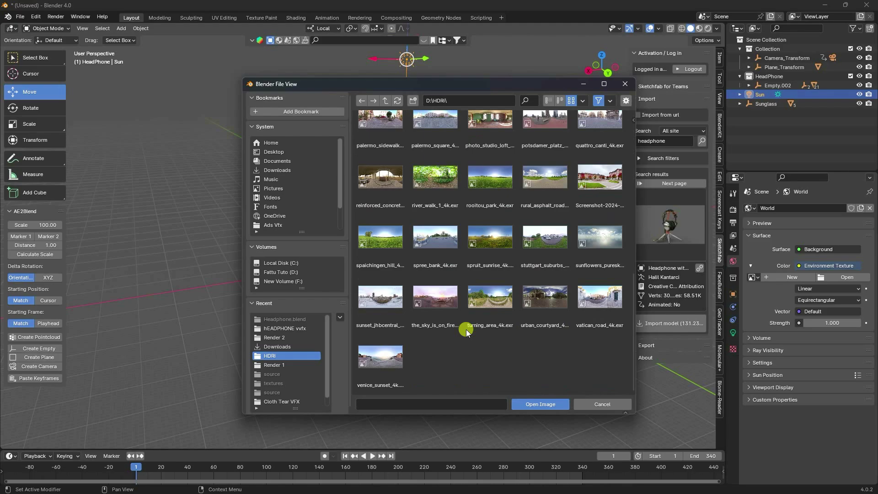
{"action": "left_click", "coordinate": [371, 309]}
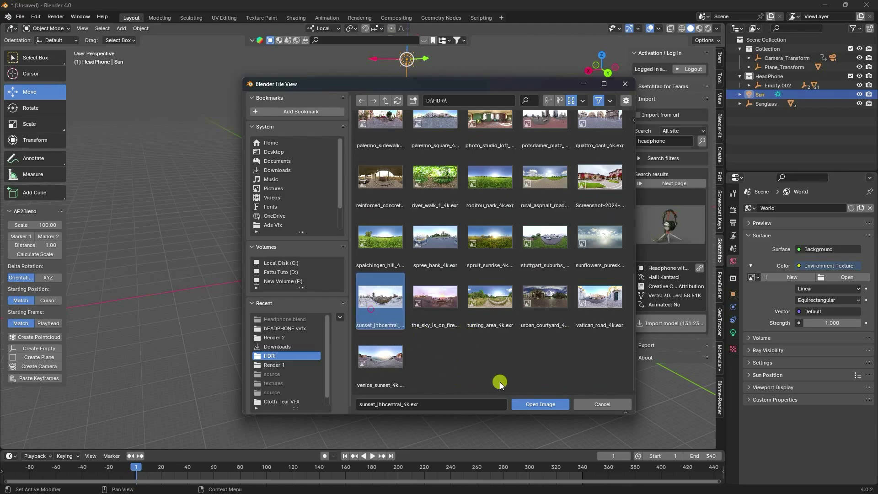
{"action": "left_click", "coordinate": [537, 406]}
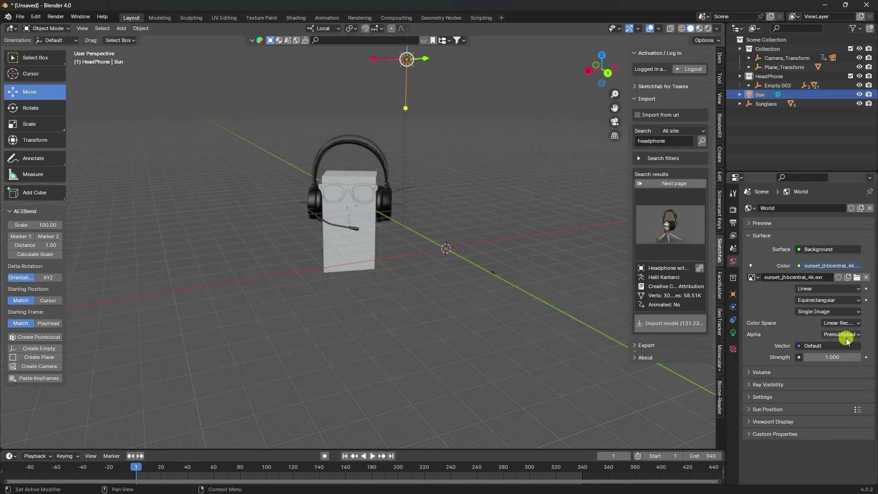
Step: Set the World strength to 1.2 and view the result through the camera
{"action": "left_click", "coordinate": [842, 357]}
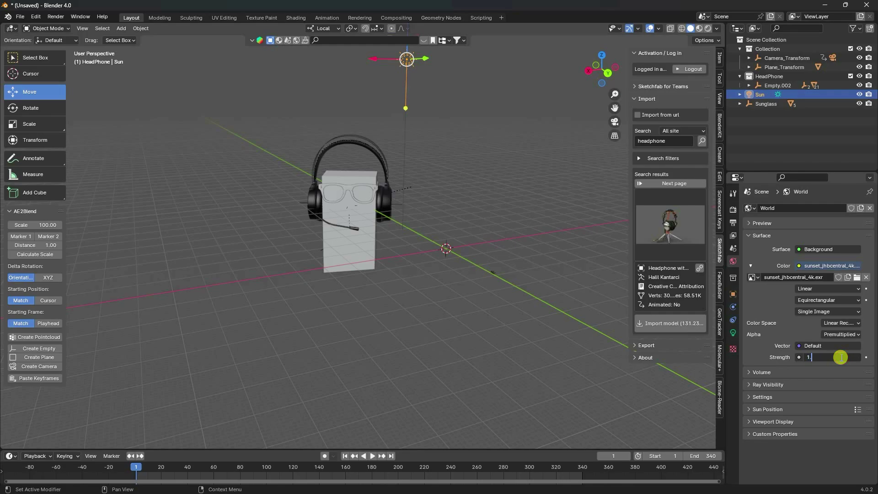
{"action": "key", "text": "Return"}
{"action": "key", "text": "KP_0"}
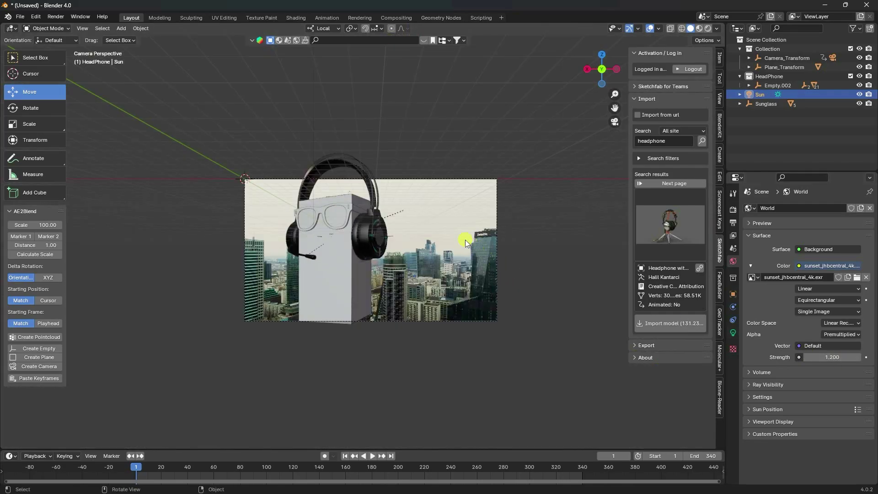
{"action": "scroll", "coordinate": [407, 235], "scroll_direction": "up", "scroll_amount": 3}
{"action": "scroll", "coordinate": [407, 235], "scroll_direction": "down", "scroll_amount": 2}
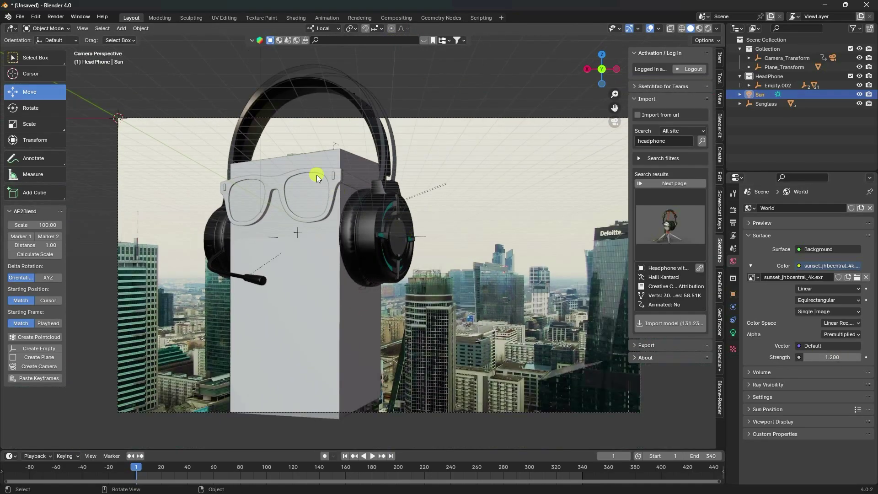
{"action": "left_click", "coordinate": [56, 17]}
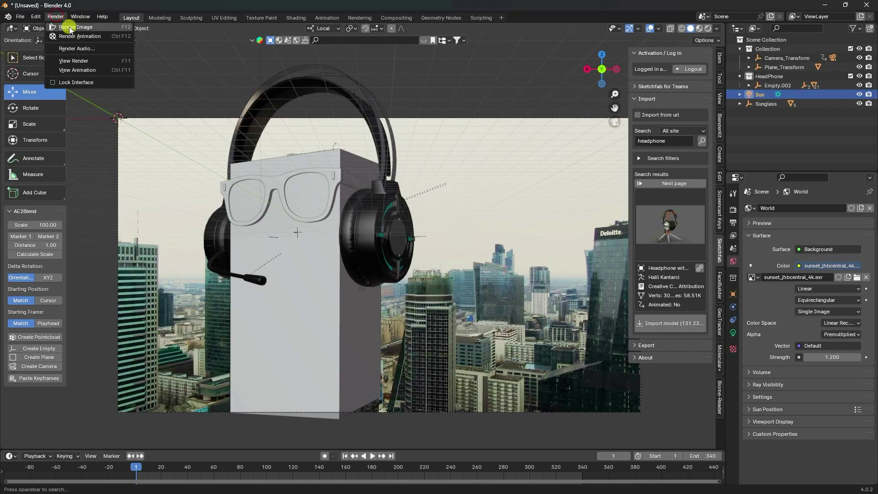
Step: Render a still image, then enable Use Nodes in the Compositing workspace
{"action": "left_click", "coordinate": [65, 27]}
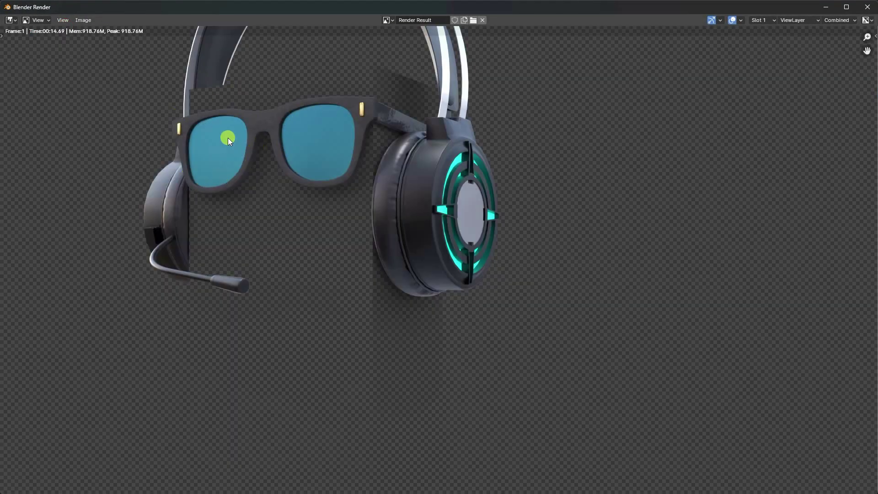
{"action": "left_click", "coordinate": [867, 7]}
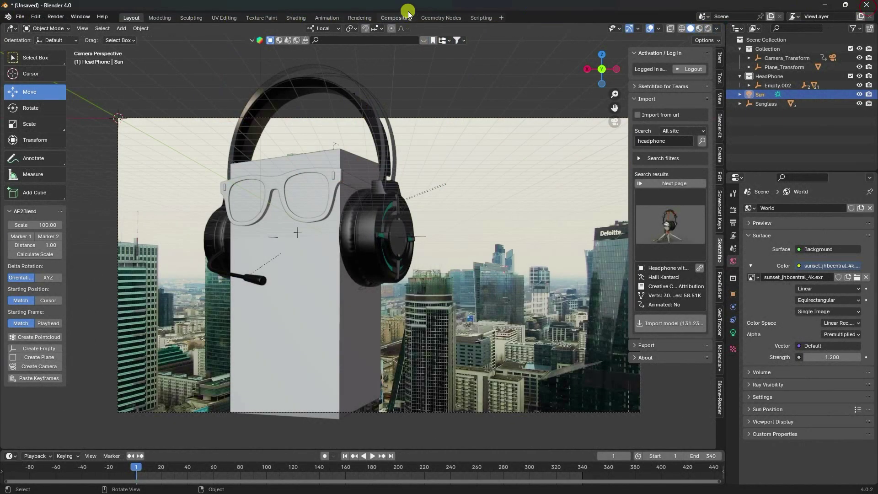
{"action": "left_click", "coordinate": [401, 18]}
{"action": "left_click", "coordinate": [102, 29]}
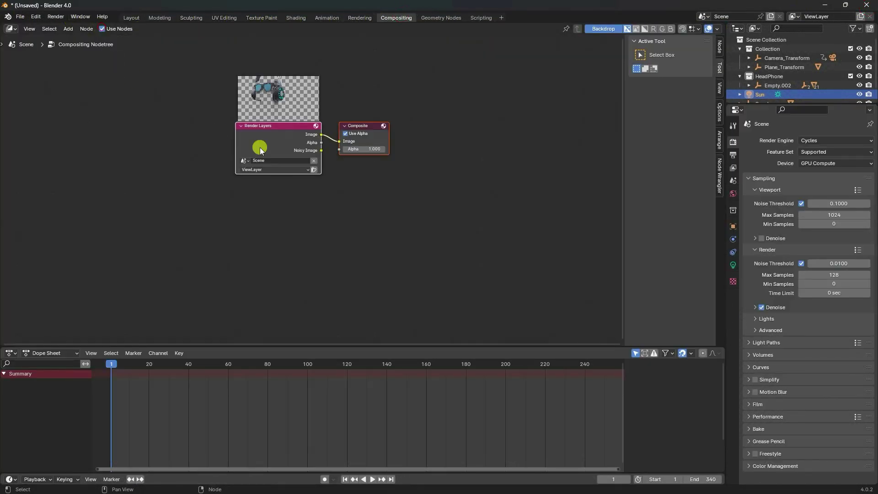
Step: Insert an Alpha Over node between Render Layers and Composite
{"action": "left_click_drag", "start_coordinate": [262, 191], "coordinate": [453, 214]}
{"action": "key", "text": "shift+a"}
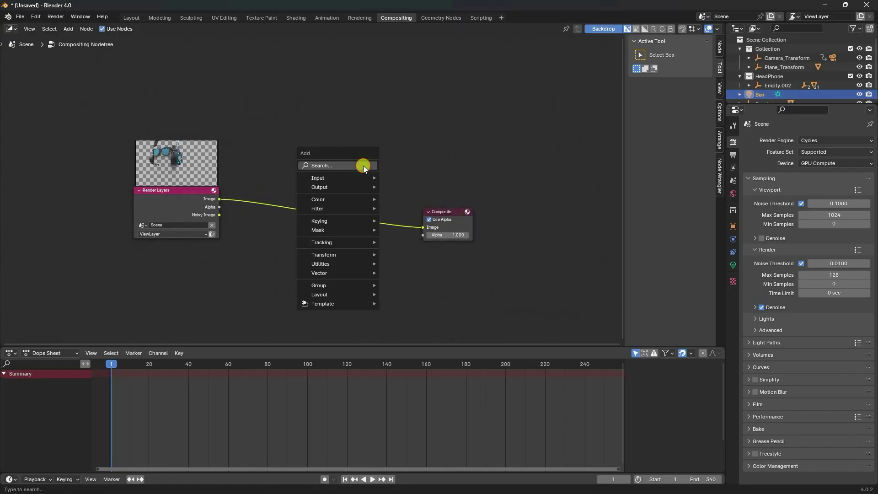
{"action": "left_click", "coordinate": [363, 165]}
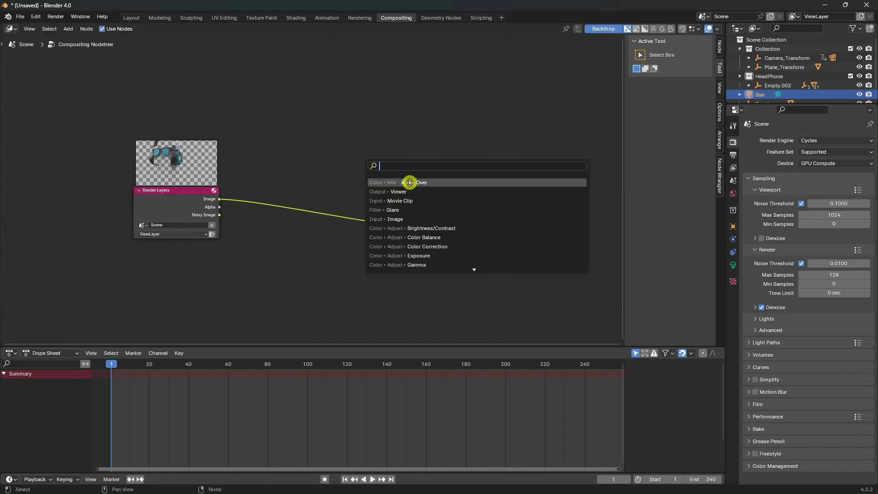
{"action": "left_click", "coordinate": [409, 183]}
{"action": "left_click", "coordinate": [304, 181]}
{"action": "scroll", "coordinate": [294, 204], "scroll_direction": "up", "scroll_amount": 2}
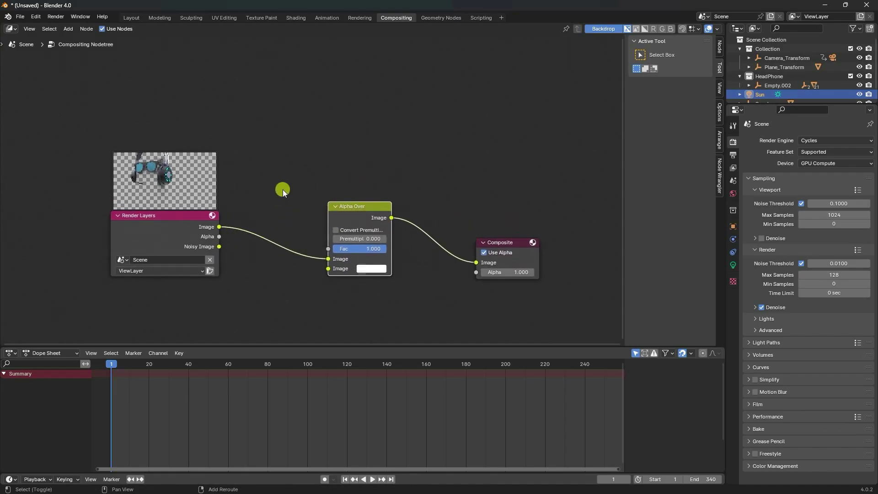
Step: Add a Movie Clip node loaded with the drone city video from hEADPHONE vvfx
{"action": "key", "text": "shift+a"}
{"action": "mouse_move", "coordinate": [283, 190]}
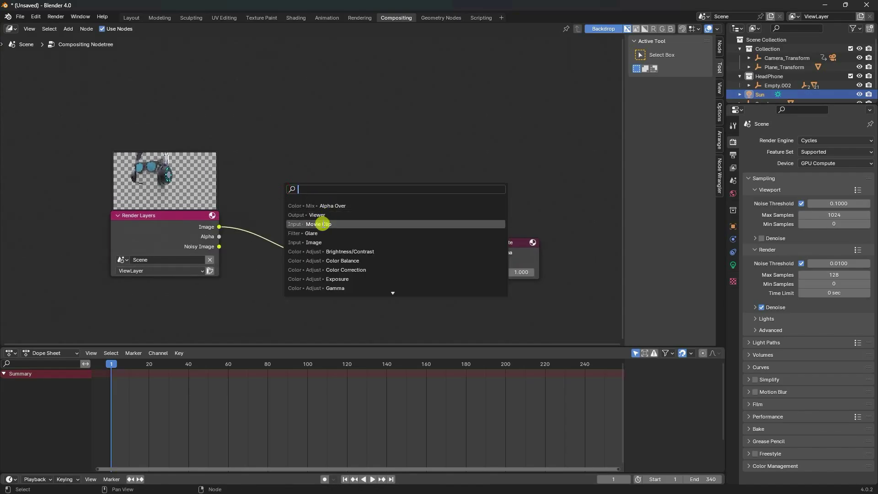
{"action": "key", "text": "Return"}
{"action": "left_click", "coordinate": [179, 114]}
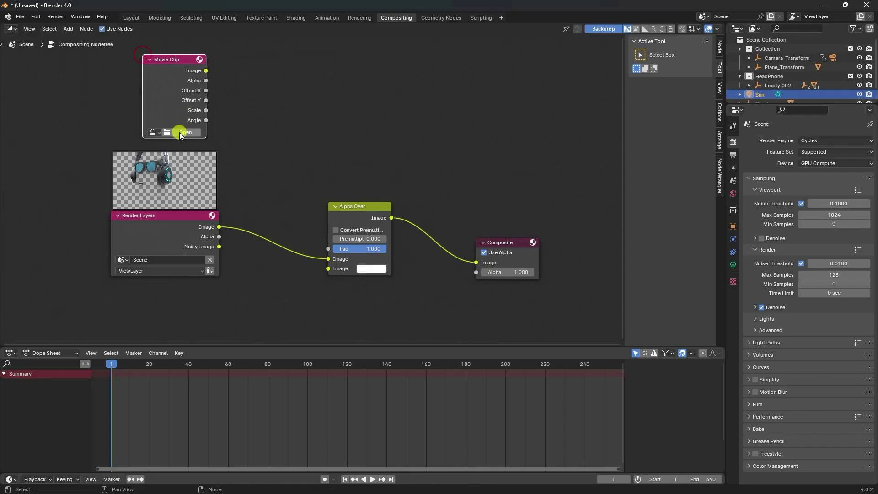
{"action": "left_click", "coordinate": [180, 133]}
{"action": "left_click", "coordinate": [279, 152]}
{"action": "left_click", "coordinate": [486, 155]}
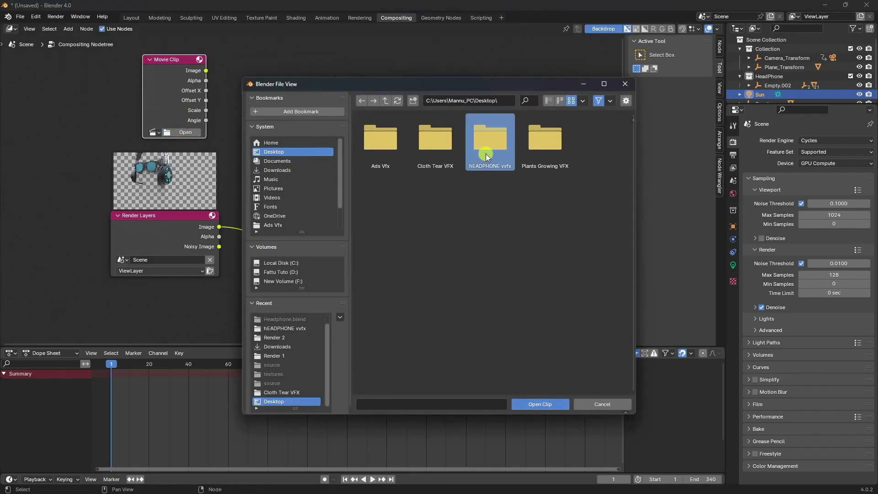
{"action": "double_click", "coordinate": [487, 156]}
{"action": "left_click", "coordinate": [380, 198]}
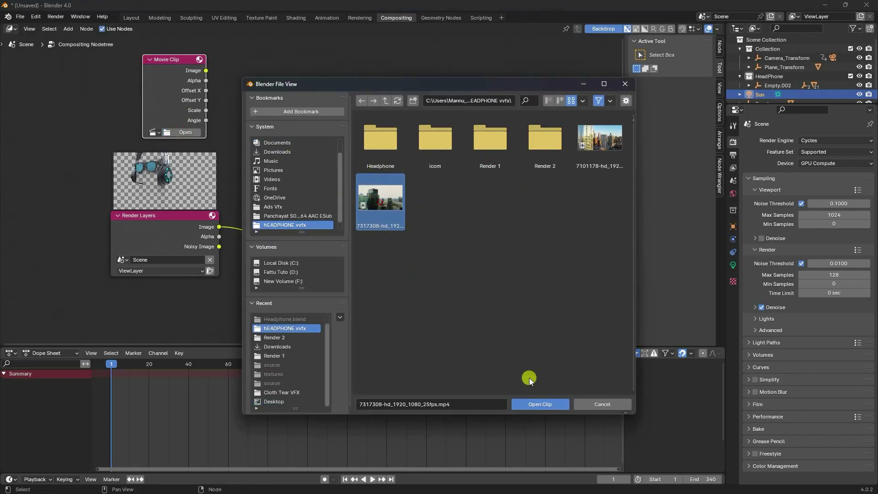
{"action": "left_click", "coordinate": [539, 404]}
Step: Wire the clip as background and render as foreground, then feed Alpha Over into a Viewer
{"action": "left_click_drag", "start_coordinate": [205, 70], "coordinate": [326, 260]}
{"action": "left_click_drag", "start_coordinate": [219, 227], "coordinate": [232, 235]}
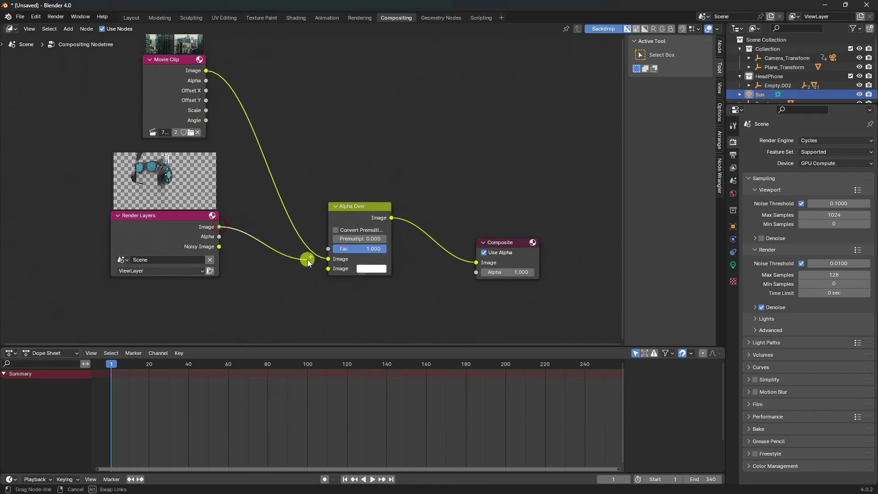
{"action": "left_click_drag", "start_coordinate": [307, 259], "coordinate": [329, 268]}
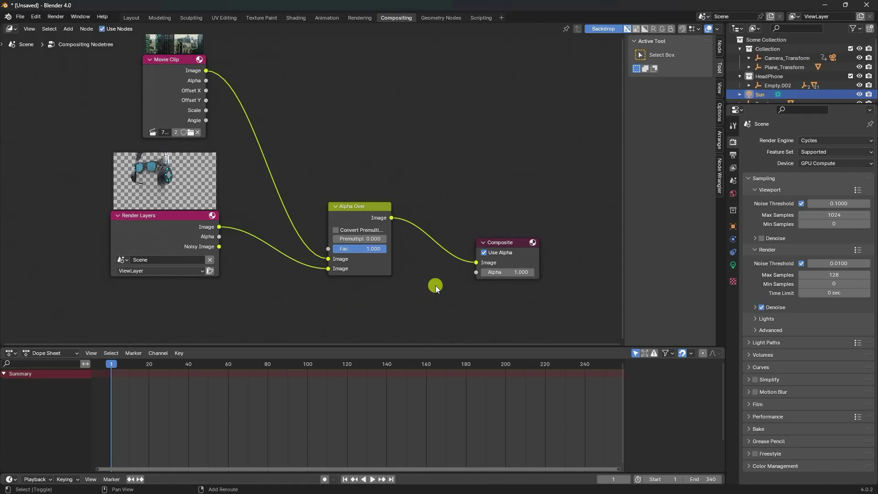
{"action": "key", "text": "shift+a"}
{"action": "type", "text": "view"}
{"action": "left_click", "coordinate": [474, 318]}
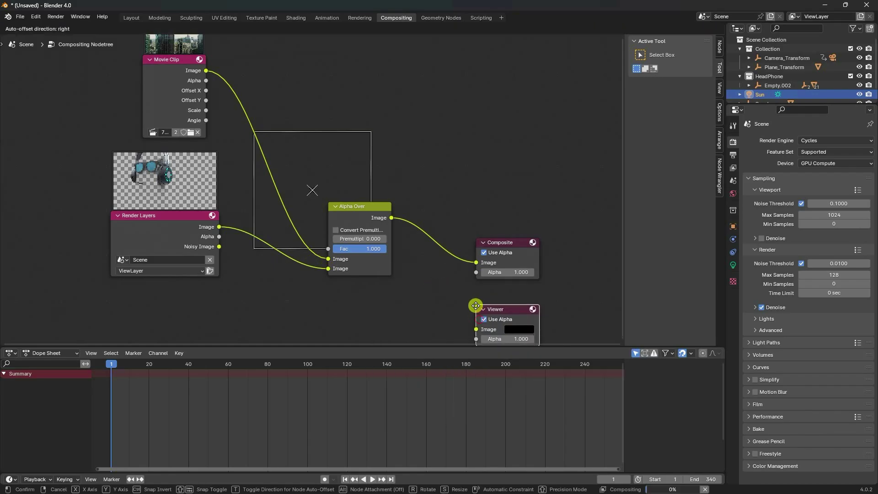
{"action": "left_click", "coordinate": [467, 294]}
{"action": "left_click_drag", "start_coordinate": [391, 218], "coordinate": [466, 314]}
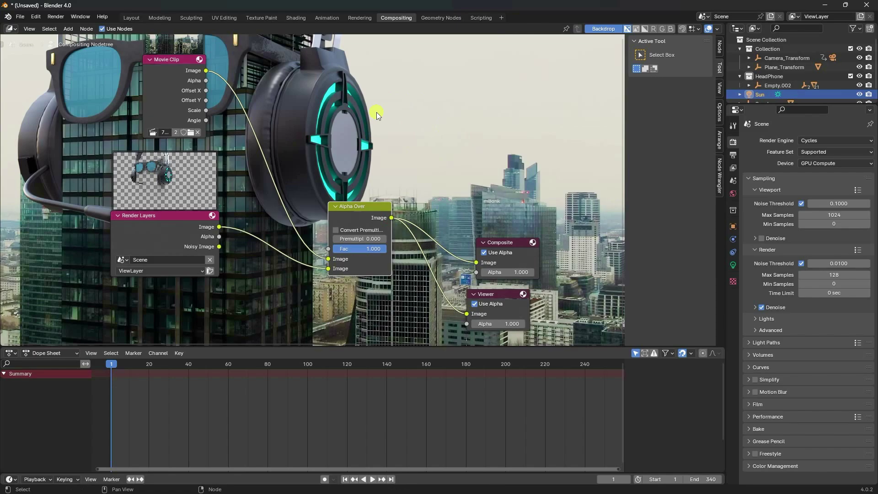
{"action": "key", "text": "v"}
{"action": "key", "text": "v"}
{"action": "key", "text": "v"}
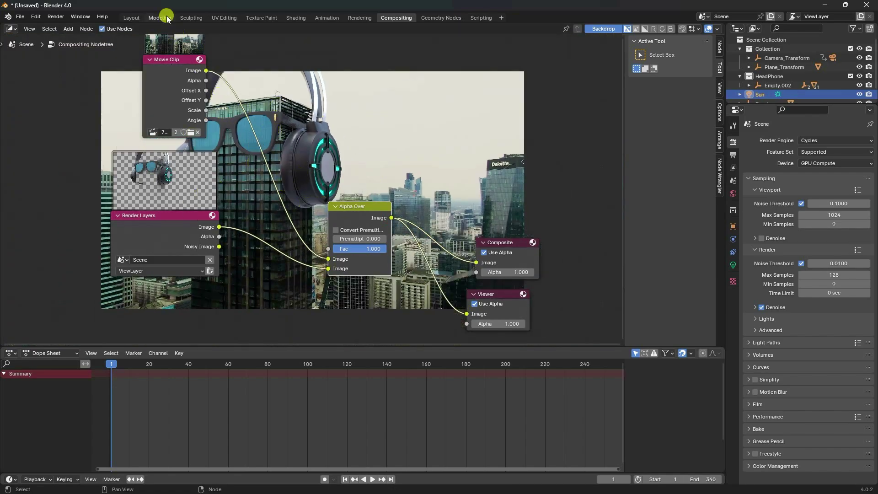
{"action": "left_click", "coordinate": [132, 17]}
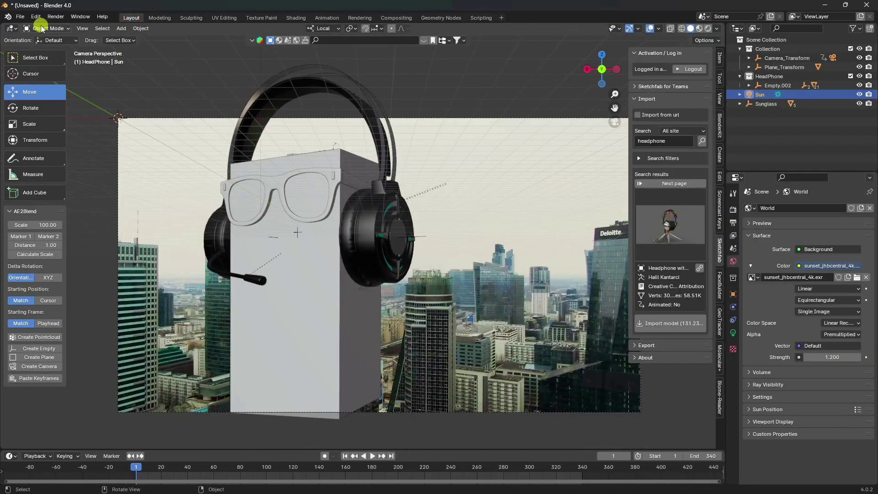
{"action": "left_click", "coordinate": [56, 17]}
{"action": "left_click", "coordinate": [66, 27]}
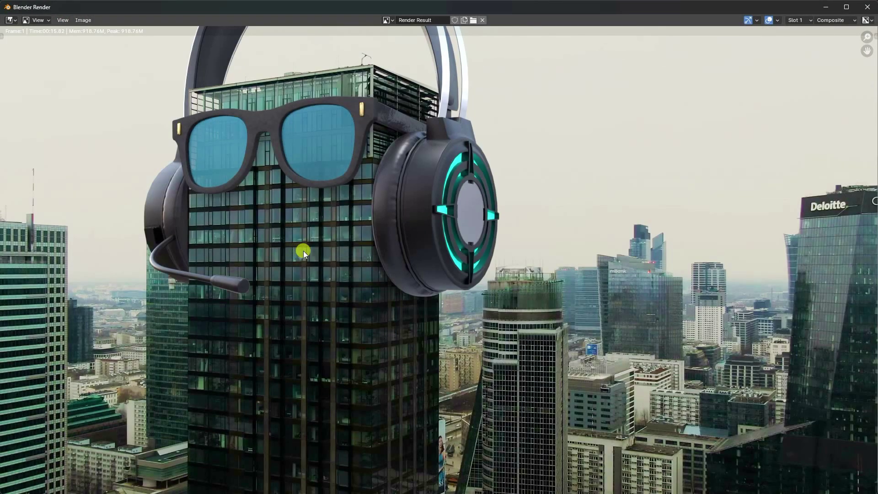
{"action": "scroll", "coordinate": [303, 250], "scroll_direction": "down", "scroll_amount": 2}
{"action": "scroll", "coordinate": [287, 272], "scroll_direction": "up", "scroll_amount": 2}
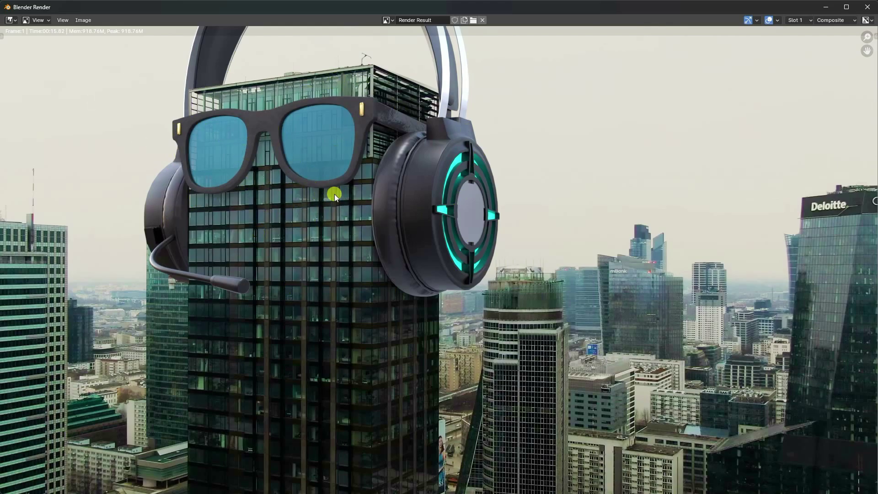
{"action": "left_click", "coordinate": [867, 6]}
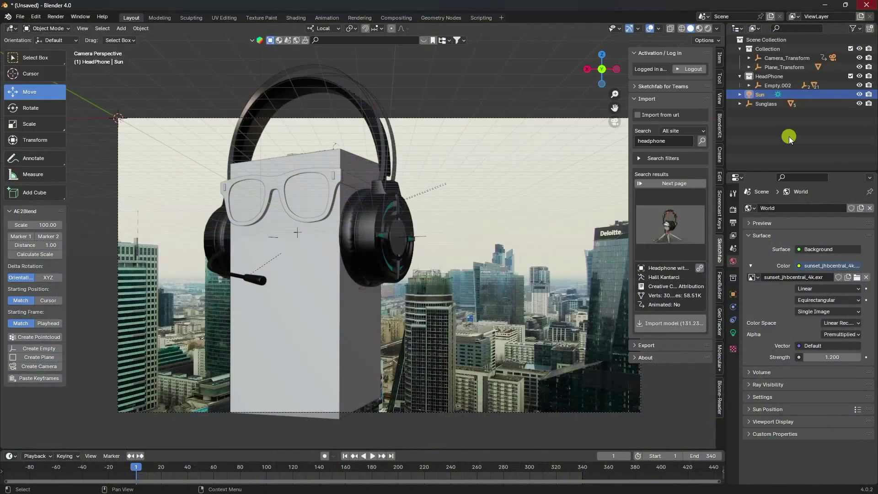
Step: Point the render output to a new Desktop folder 'ren nw' with file name 'A'
{"action": "left_click", "coordinate": [733, 223]}
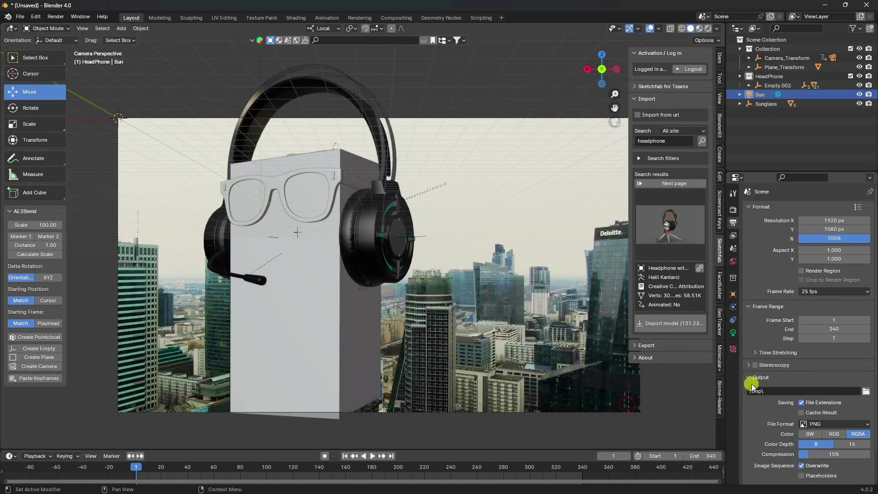
{"action": "left_click", "coordinate": [866, 391]}
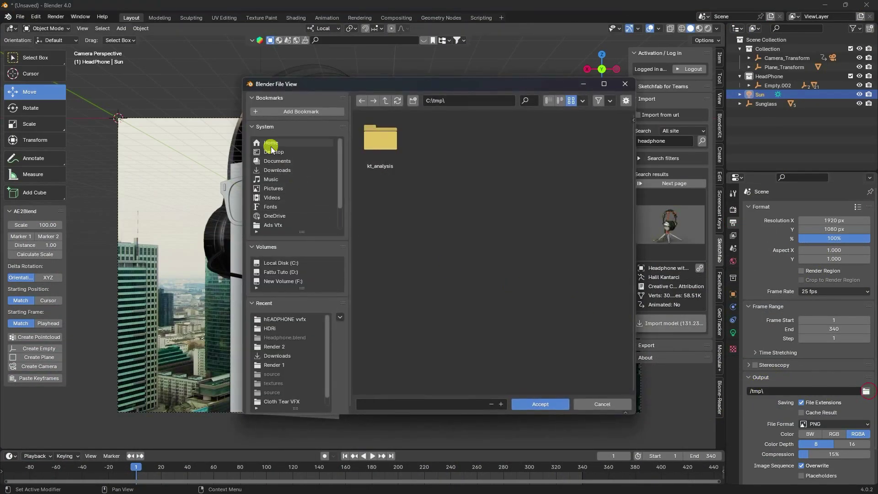
{"action": "left_click", "coordinate": [274, 152]}
{"action": "right_click", "coordinate": [533, 300]}
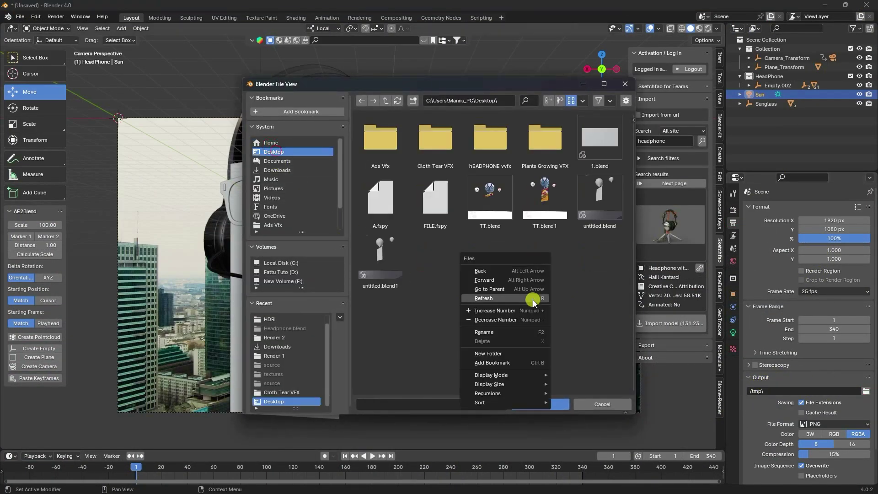
{"action": "left_click", "coordinate": [507, 355]}
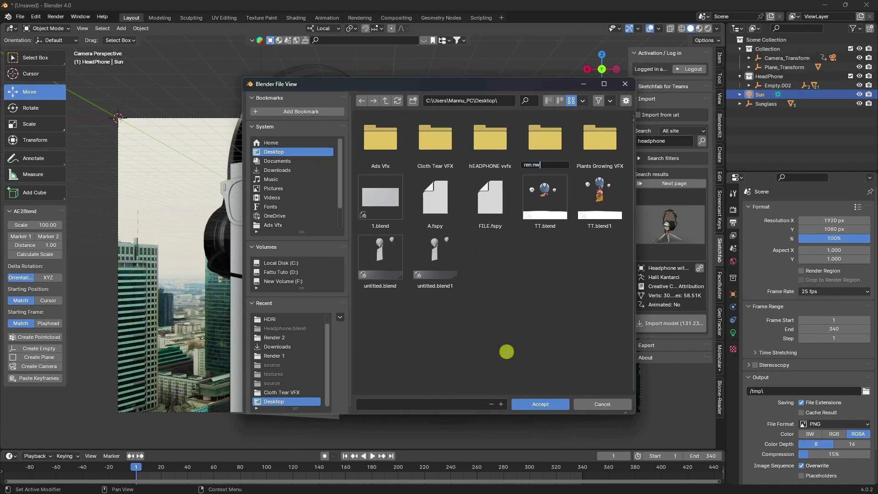
{"action": "key", "text": "Return"}
{"action": "left_click", "coordinate": [467, 406]}
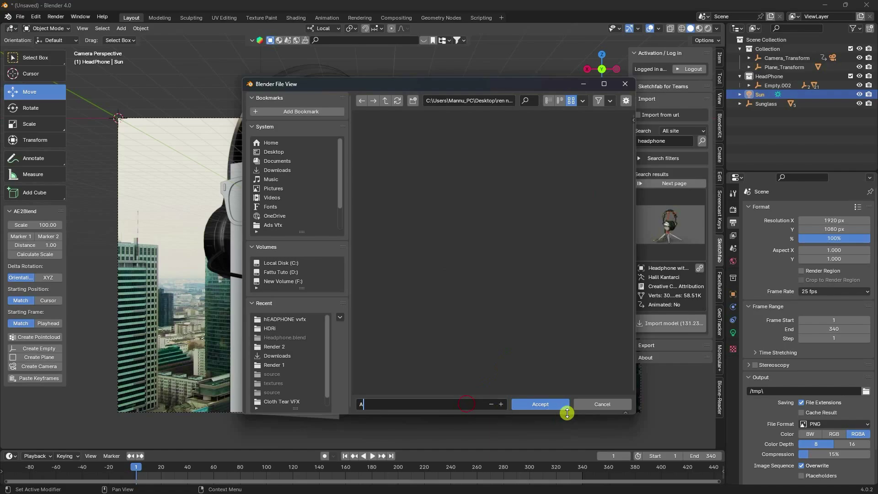
{"action": "type", "text": "A"}
{"action": "left_click", "coordinate": [551, 404]}
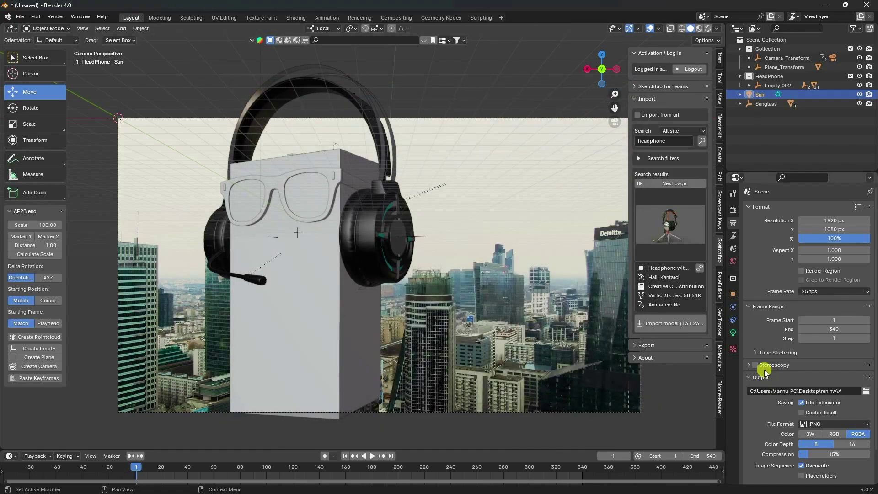
Step: Play the animation in an enlarged viewport, then restart it from frame 1
{"action": "left_click", "coordinate": [371, 457]}
{"action": "scroll", "coordinate": [342, 349], "scroll_direction": "up", "scroll_amount": 2}
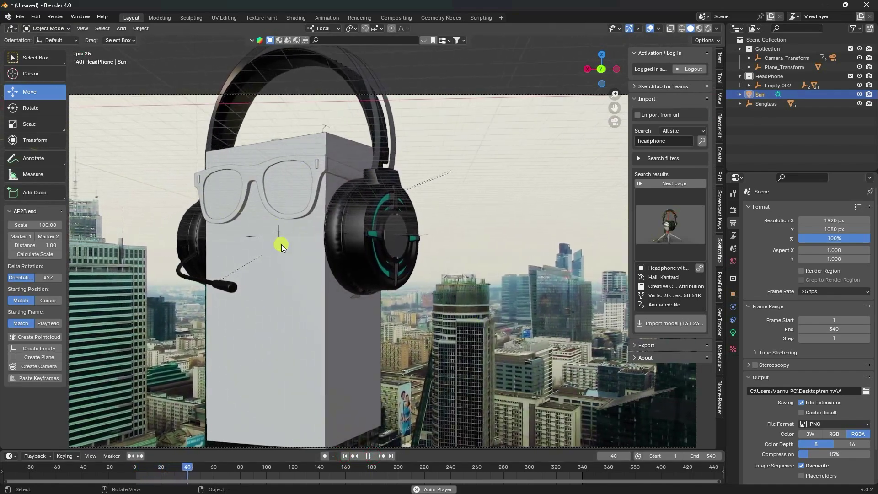
{"action": "left_click_drag", "start_coordinate": [629, 207], "coordinate": [713, 207]}
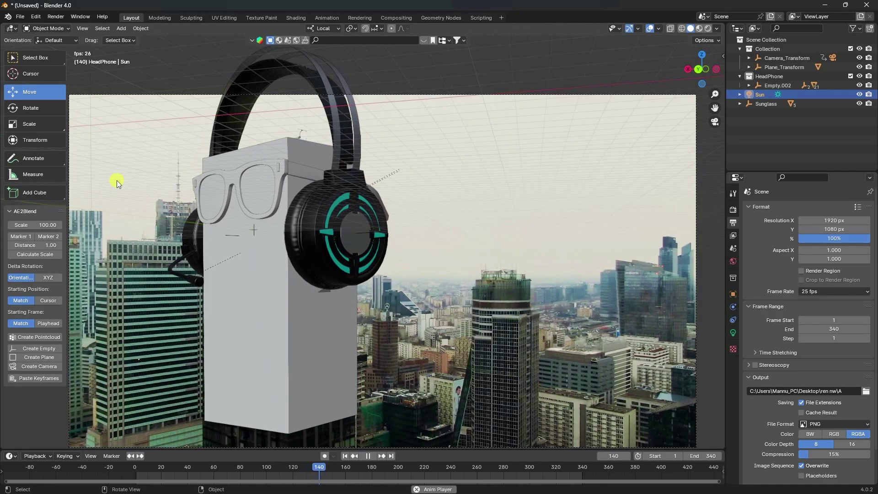
{"action": "left_click", "coordinate": [369, 455]}
{"action": "left_click", "coordinate": [345, 455]}
{"action": "left_click", "coordinate": [369, 456]}
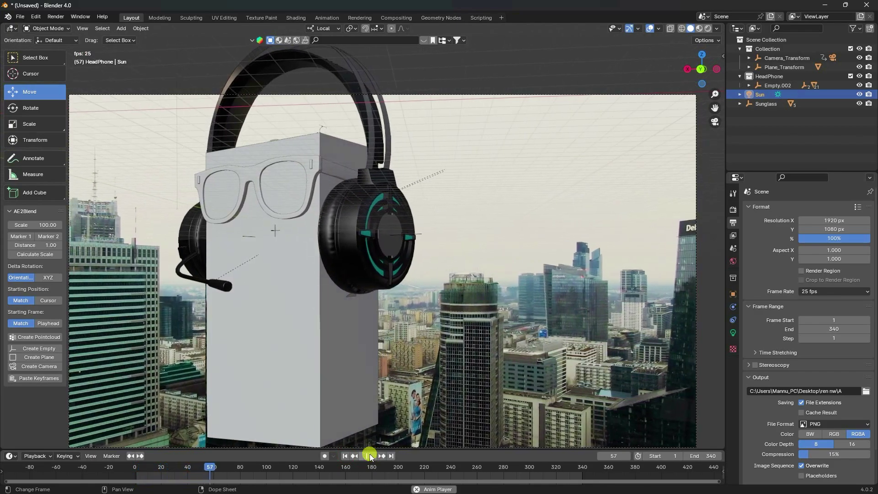
Step: Stop playback and start Render Image
{"action": "key", "text": "space"}
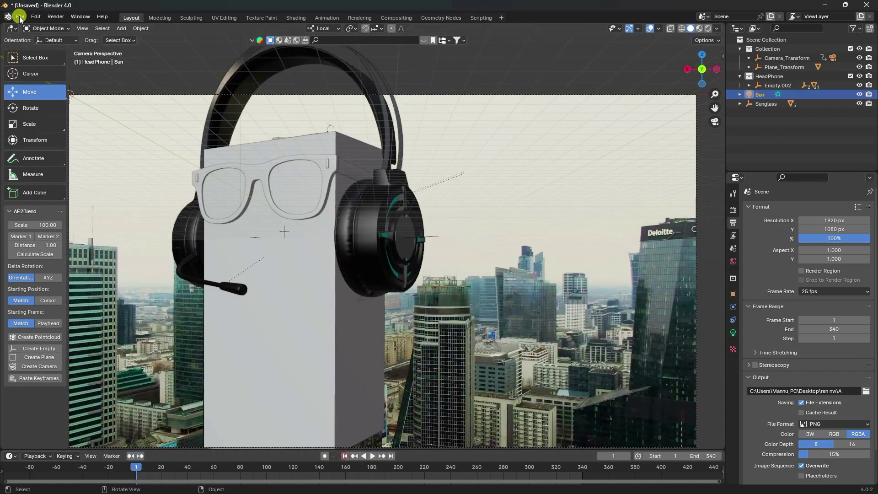
{"action": "left_click", "coordinate": [56, 16]}
{"action": "left_click", "coordinate": [71, 37]}
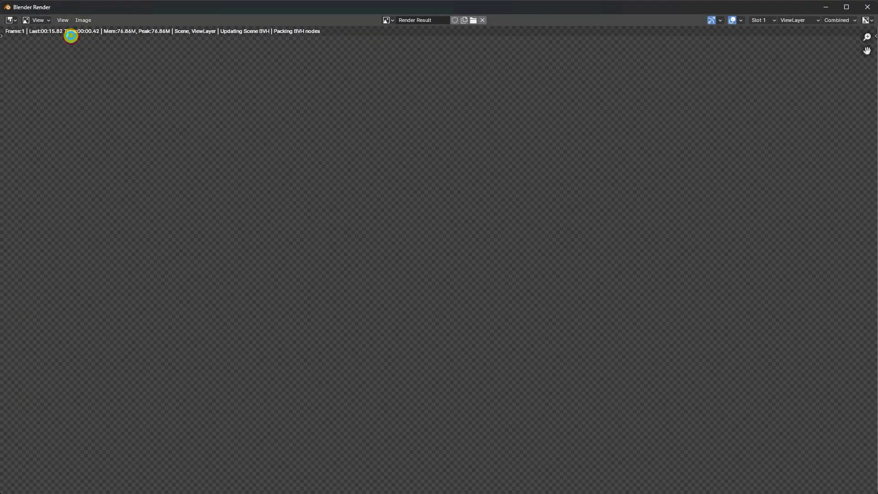